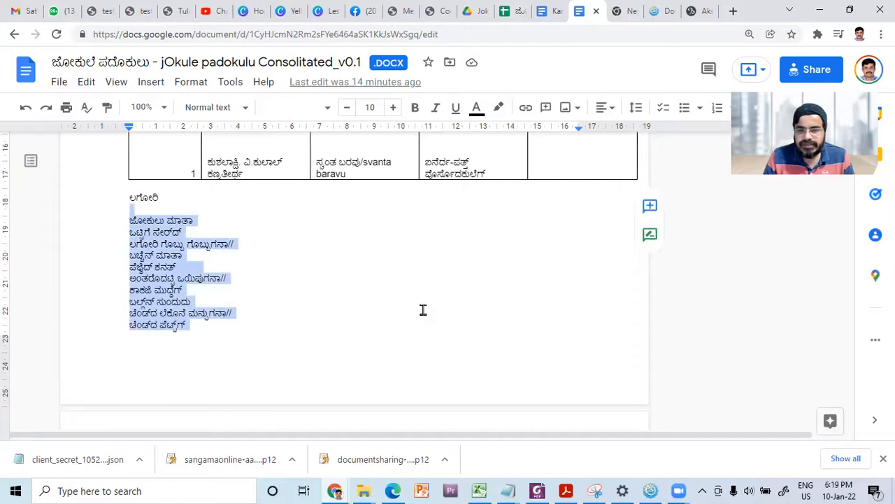
Review the review statuses and contributor entries in the responses spreadsheet alongside the consolidated poems document
click(515, 12)
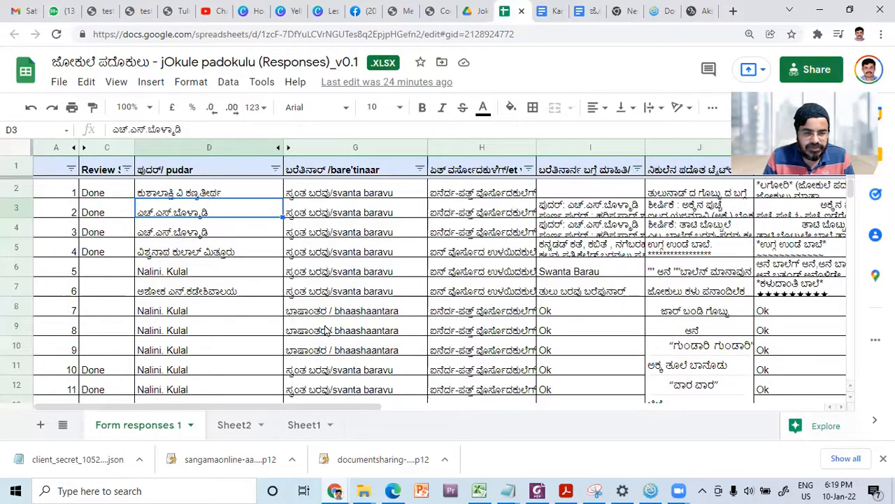
click(93, 195)
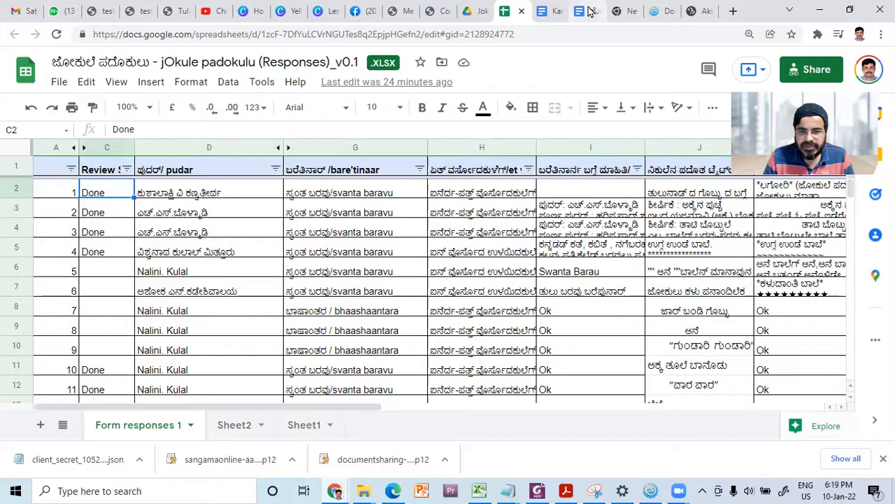
key(ctrl+Tab)
key(ctrl+Tab)
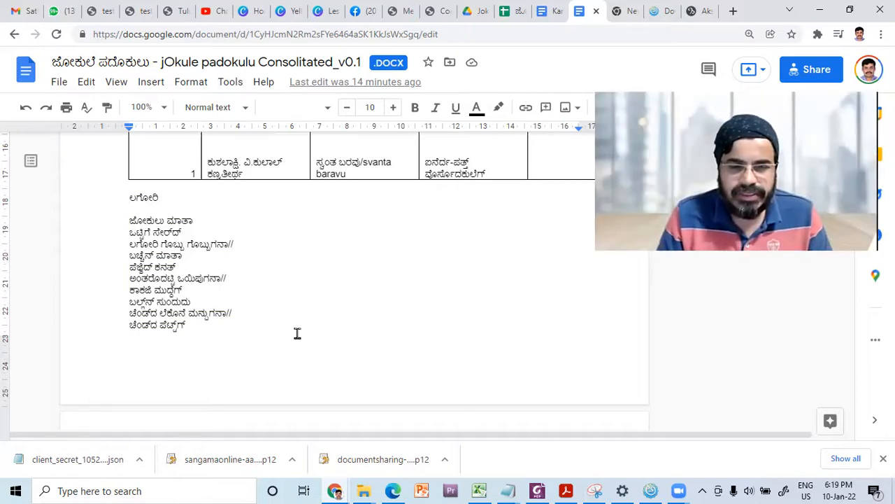
click(513, 12)
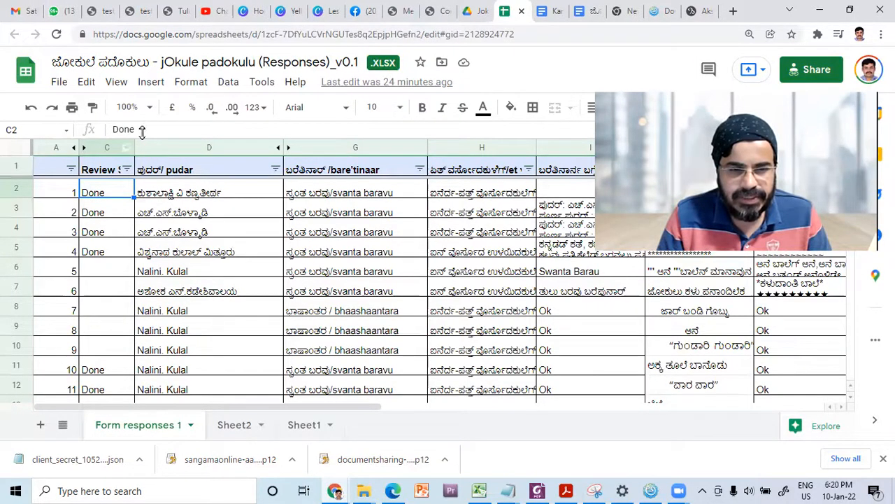
click(198, 210)
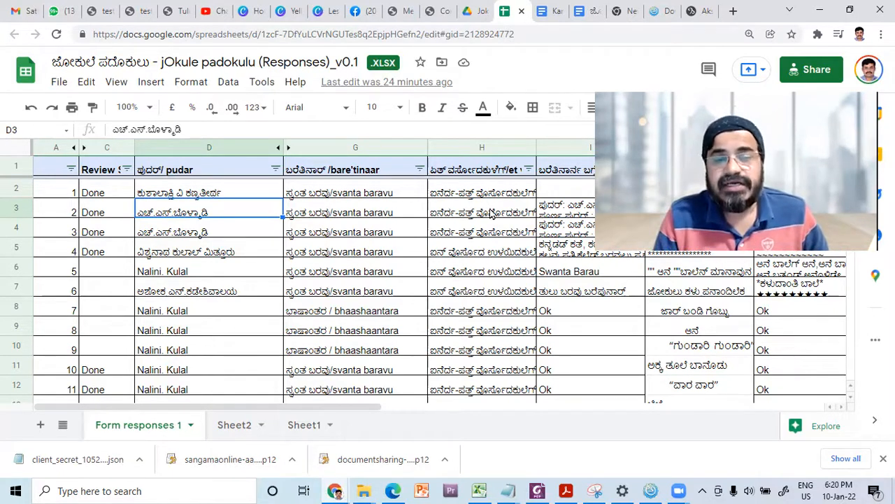
click(384, 257)
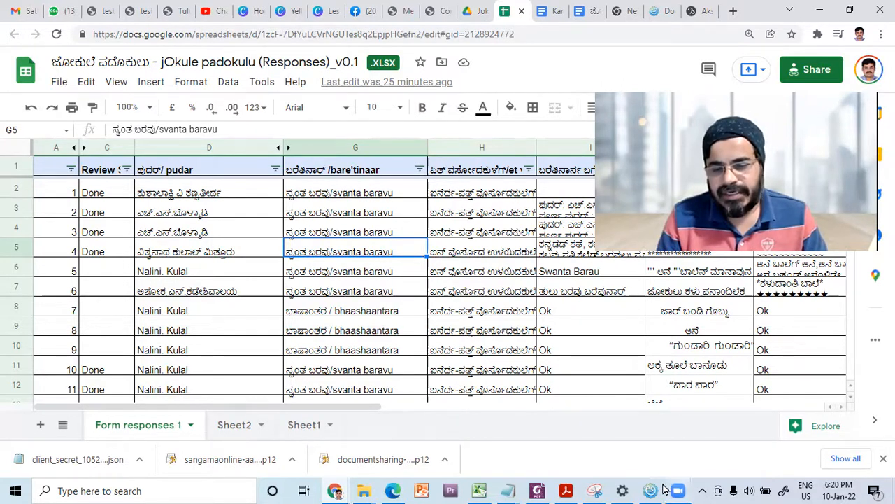
Look over the Pada editor and browse its website's download page for the Windows, Android and Linux versions
mouse_move(654, 488)
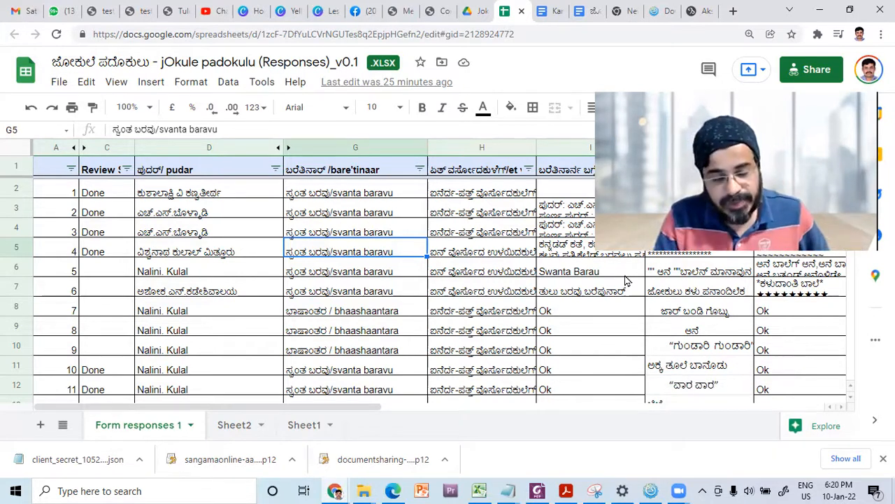
click(651, 490)
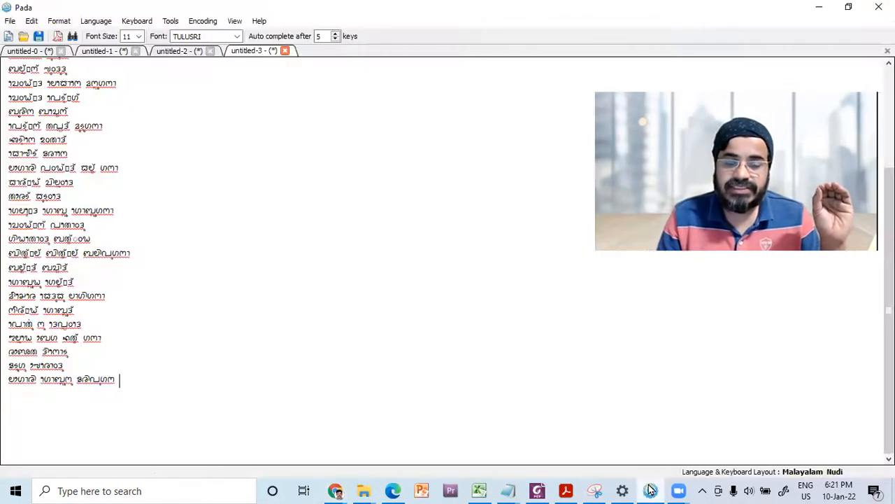
click(651, 490)
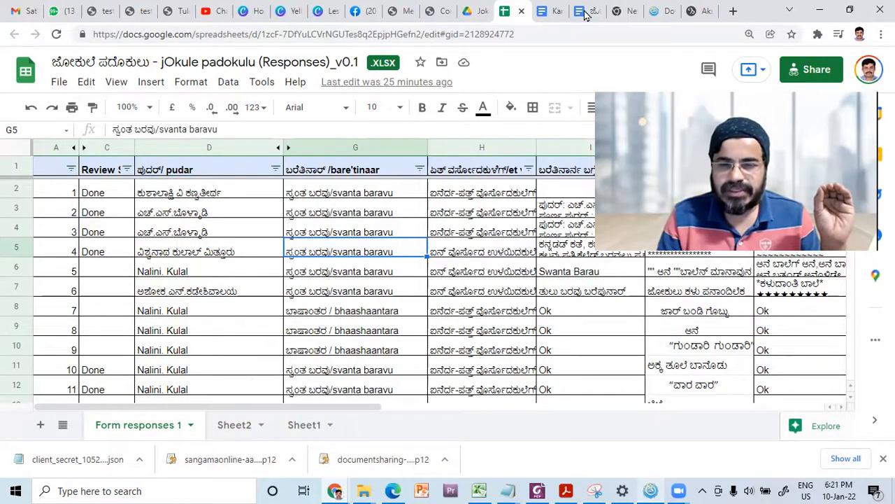
click(655, 11)
scroll(280, 119, up, 10)
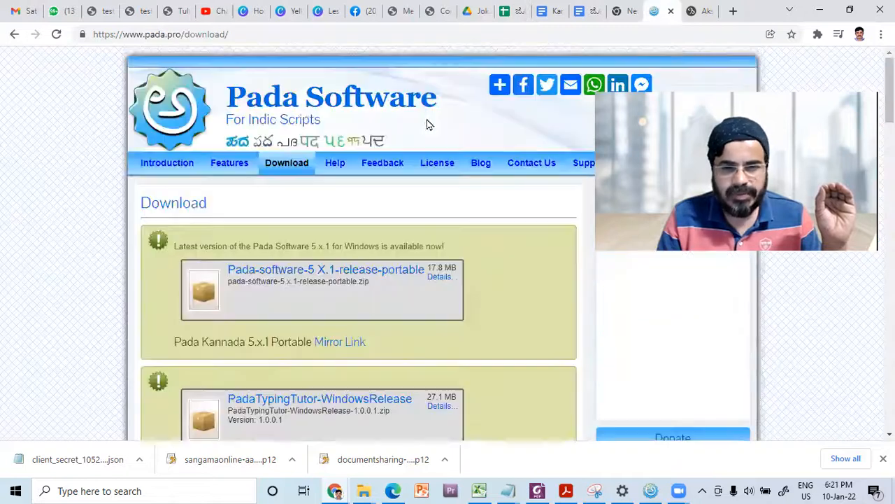
scroll(325, 378, down, 8)
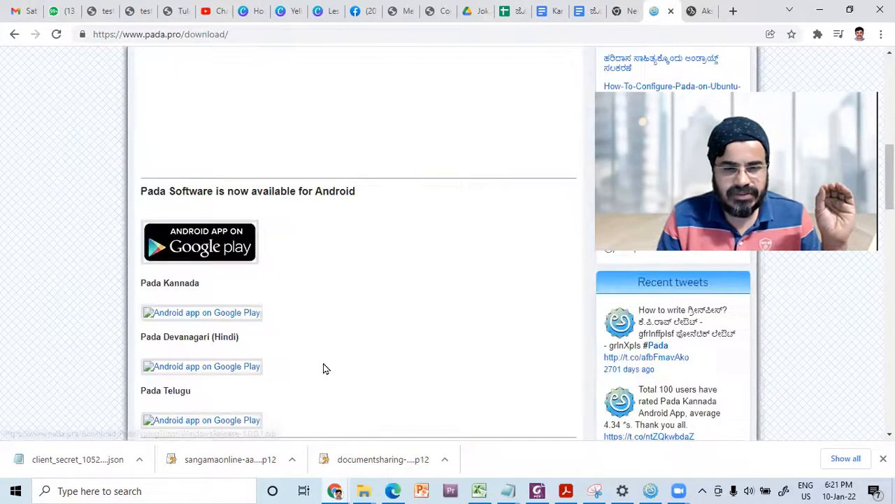
scroll(268, 345, down, 1)
scroll(287, 266, down, 2)
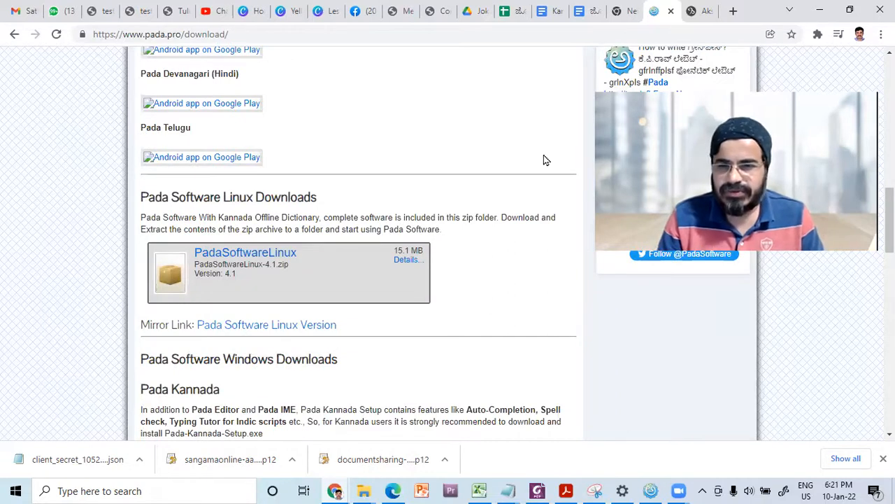
Switch to the Pada editor and clear all the text from the untitled-3 document
click(651, 491)
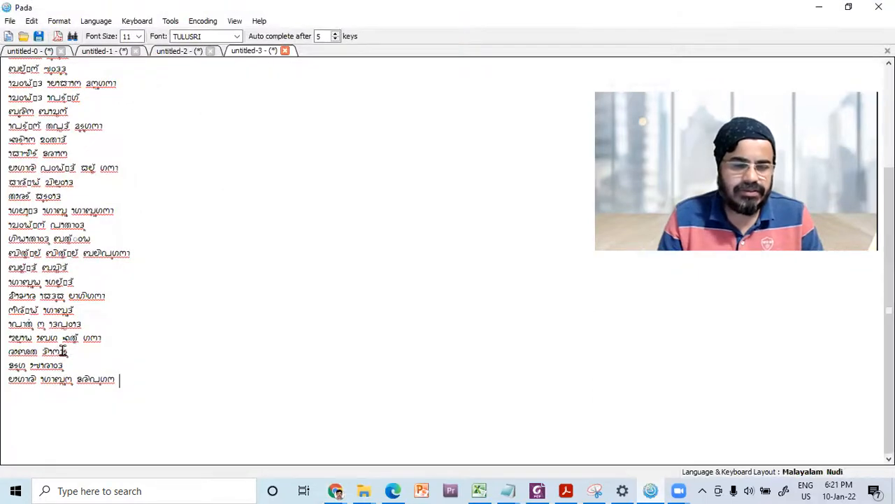
drag(155, 391, 8, 133)
drag(10, 65, 10, 60)
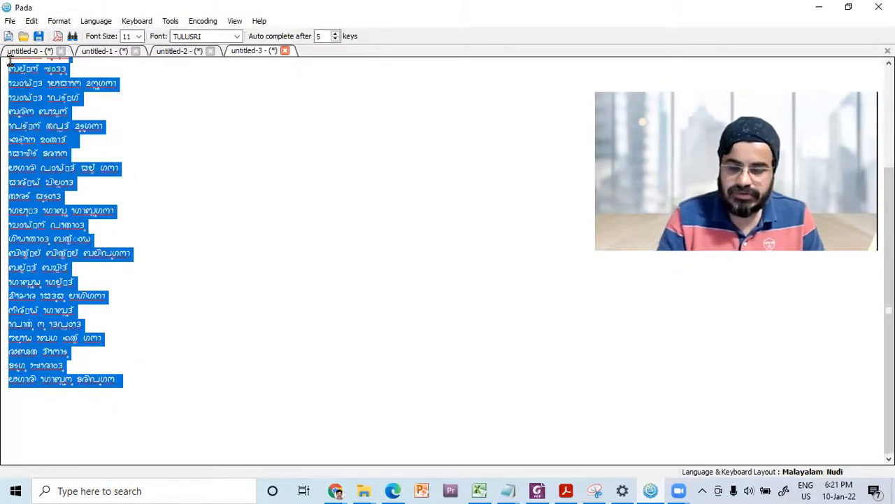
key(Delete)
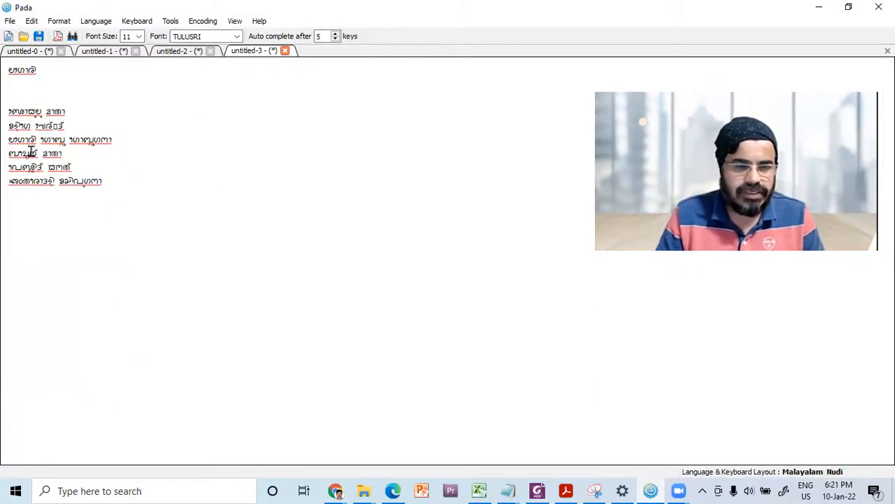
key(ctrl+a)
key(Delete)
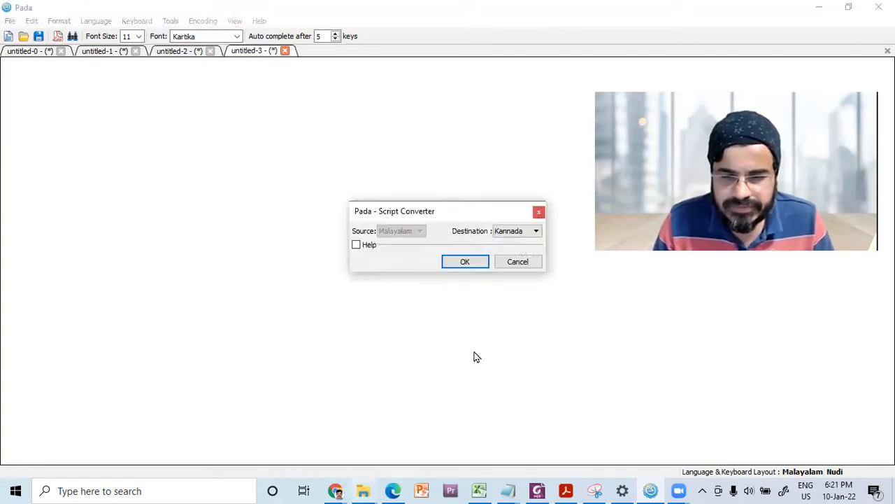
Run the script converter on the emptied document from Malayalam to Kannada
click(484, 258)
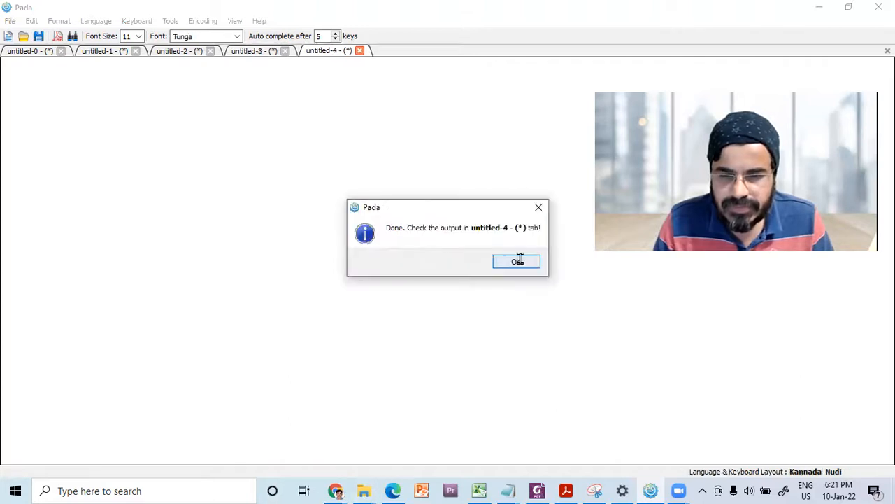
key(Return)
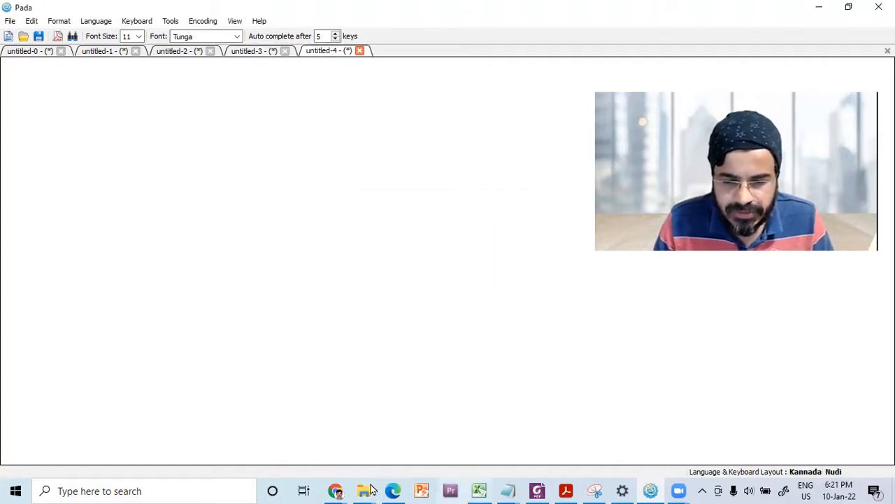
Switch to the consolidated document in Chrome and select the whole ಲಗೋರಿ poem from its title to its last line
click(339, 490)
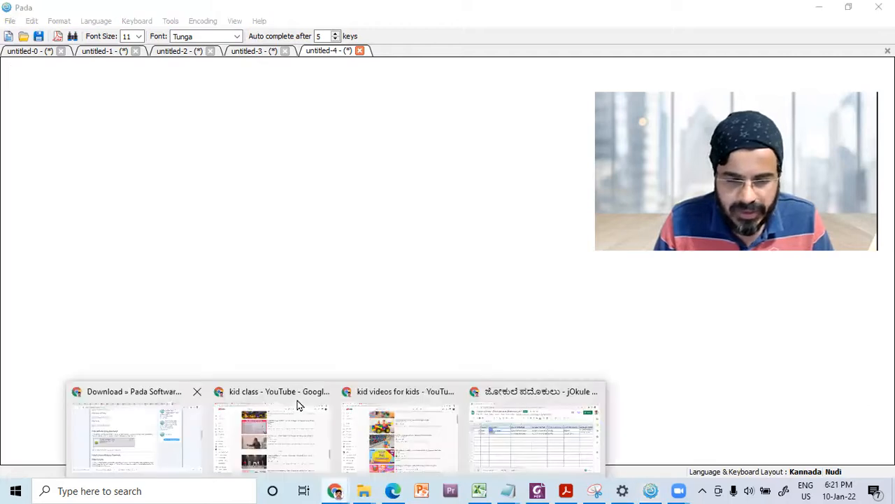
click(137, 396)
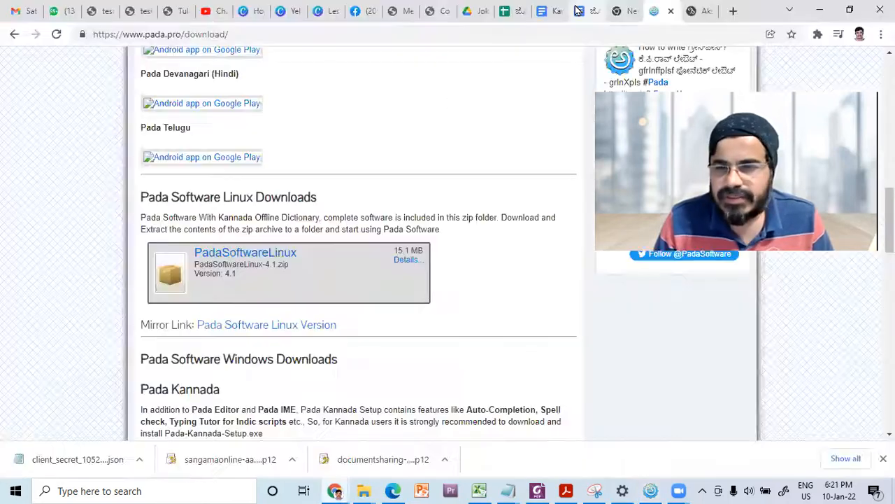
click(585, 11)
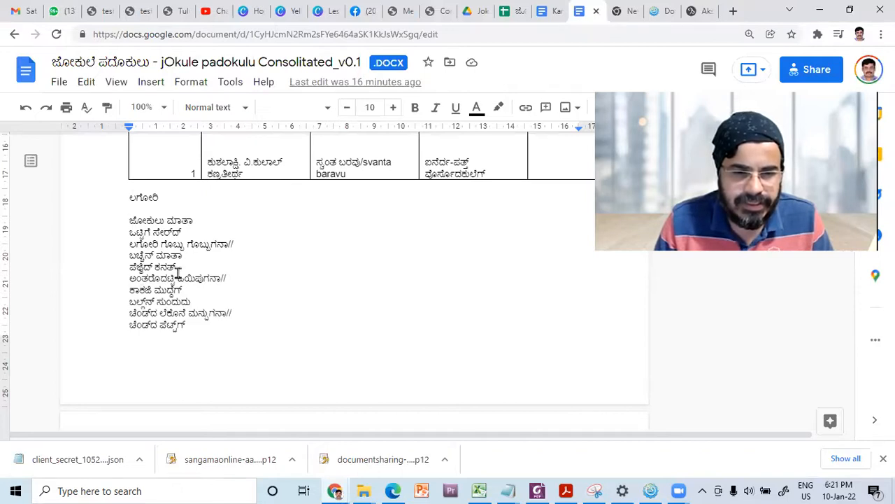
drag(130, 197, 268, 448)
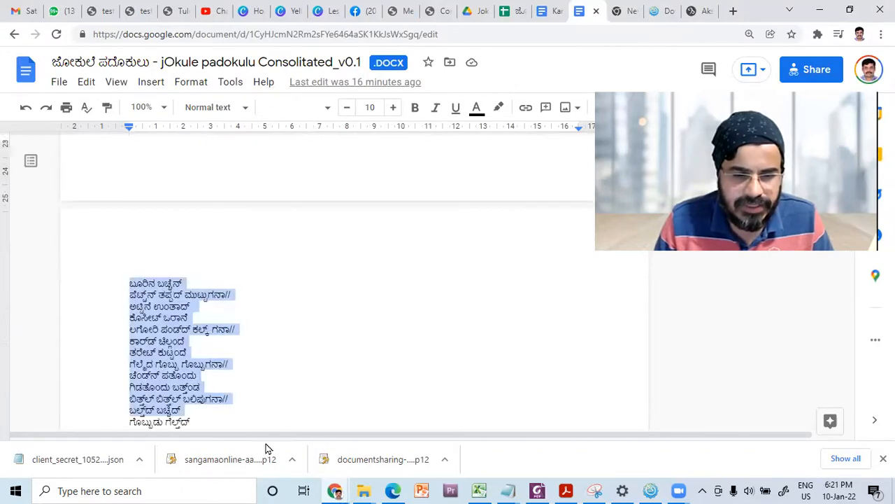
drag(197, 192, 256, 203)
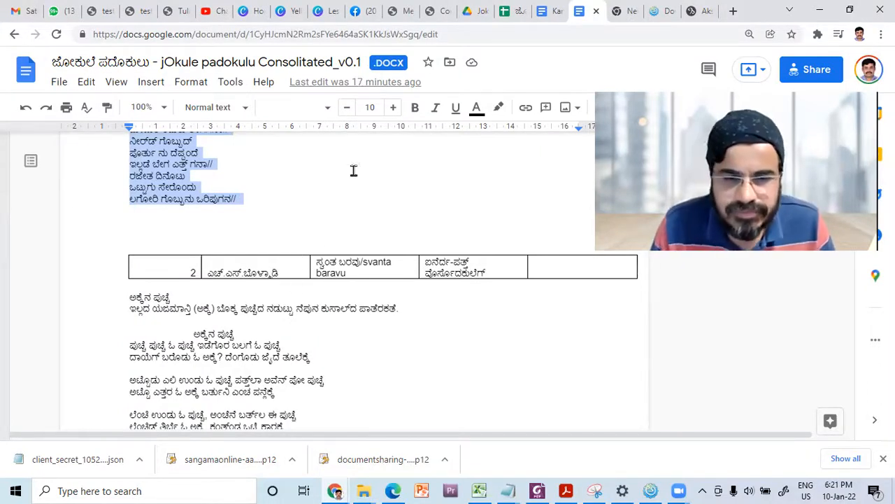
scroll(317, 254, up, 3)
scroll(321, 253, up, 3)
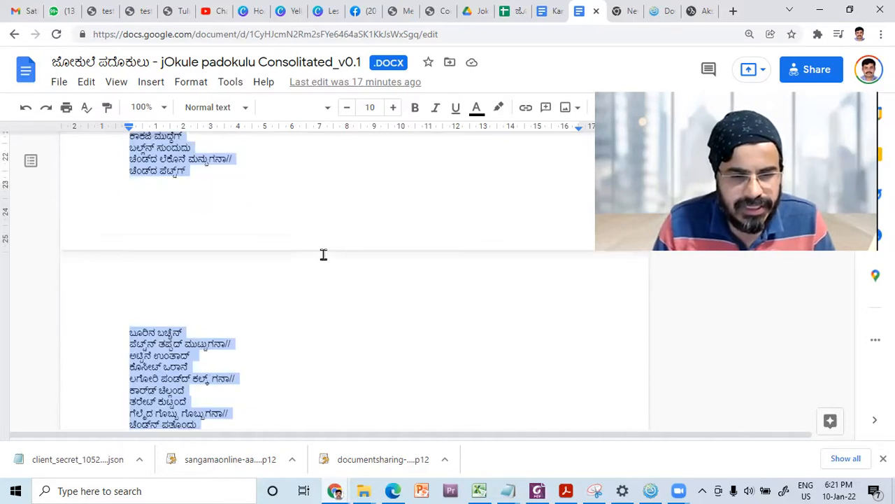
scroll(286, 391, down, 3)
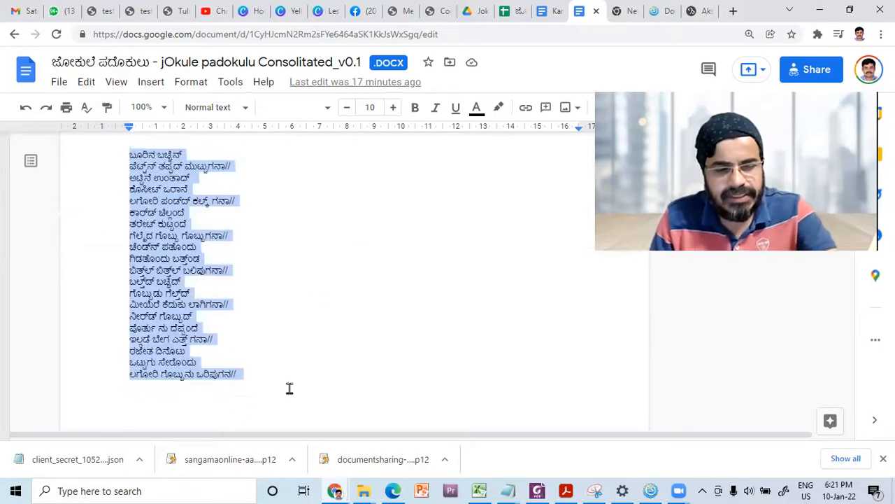
Add blank lines and a dashed separator line below the last line of the ಲಗೋರಿ poem
click(284, 385)
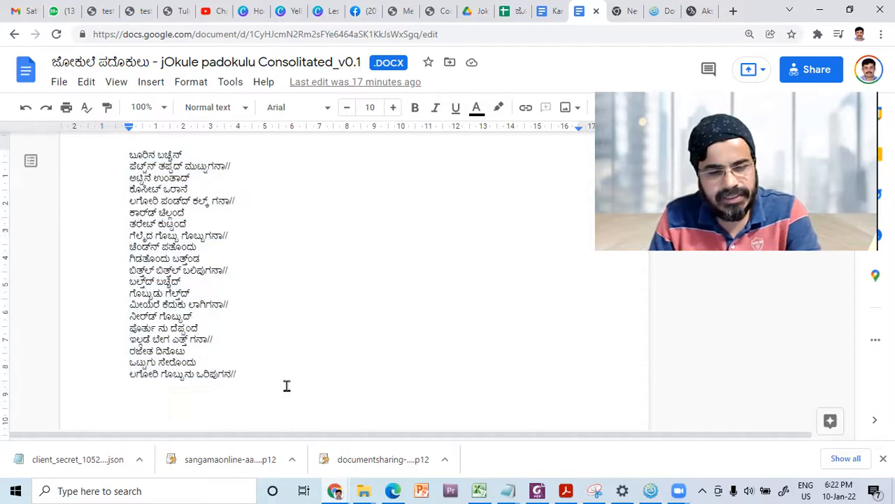
key(Return)
key(Return)
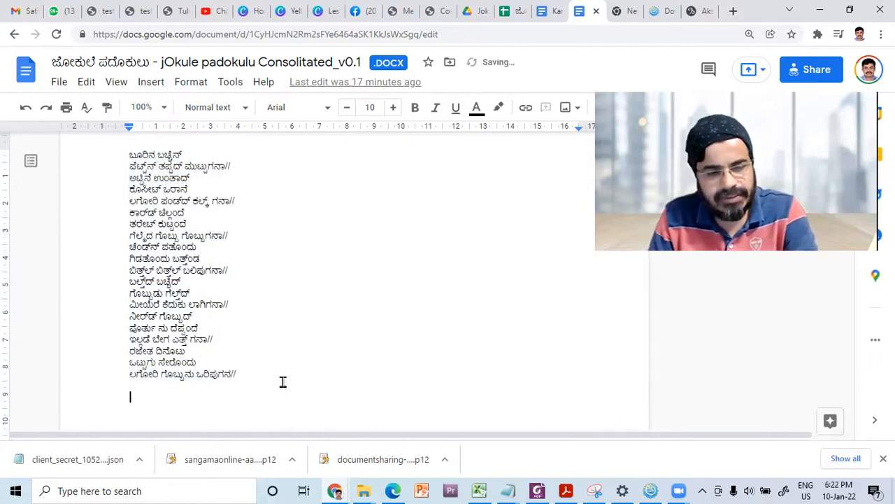
key(Return)
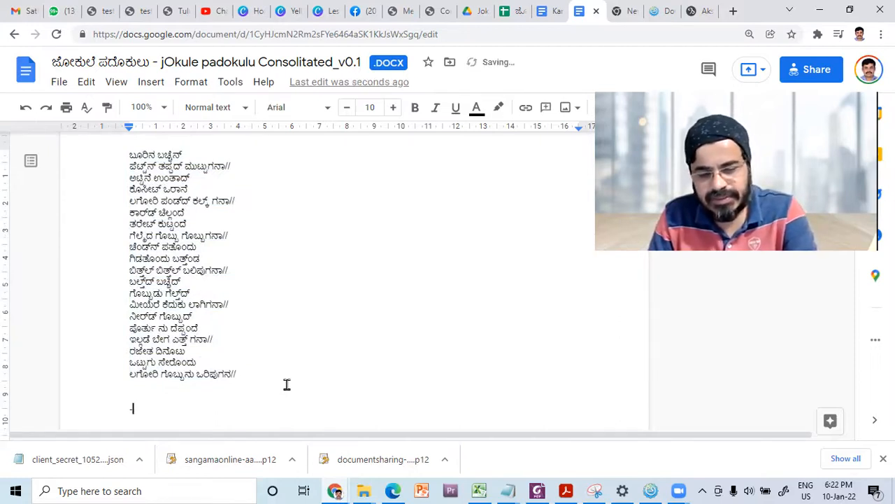
text(--)
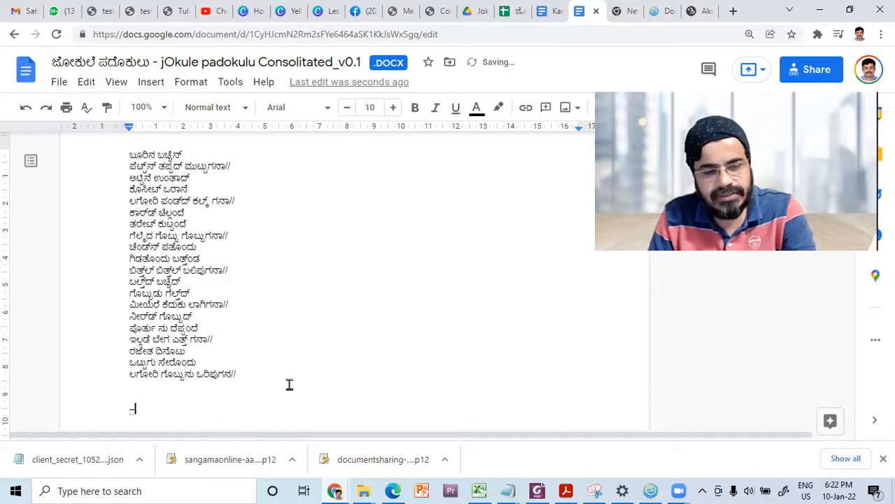
text(----------------------------------)
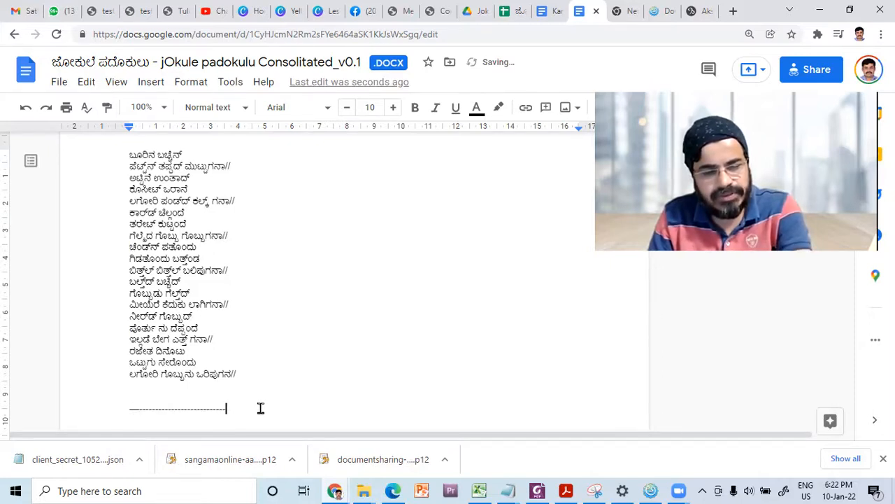
Delete the dashed separator line below the ಲಗೋರಿ poem
key(BackSpace)
key(BackSpace)
key(BackSpace)
key(BackSpace)
key(BackSpace)
key(BackSpace)
key(BackSpace)
key(BackSpace)
key(BackSpace)
key(BackSpace)
key(BackSpace)
key(BackSpace)
key(BackSpace)
key(BackSpace)
key(BackSpace)
key(BackSpace)
key(BackSpace)
key(BackSpace)
key(BackSpace)
key(BackSpace)
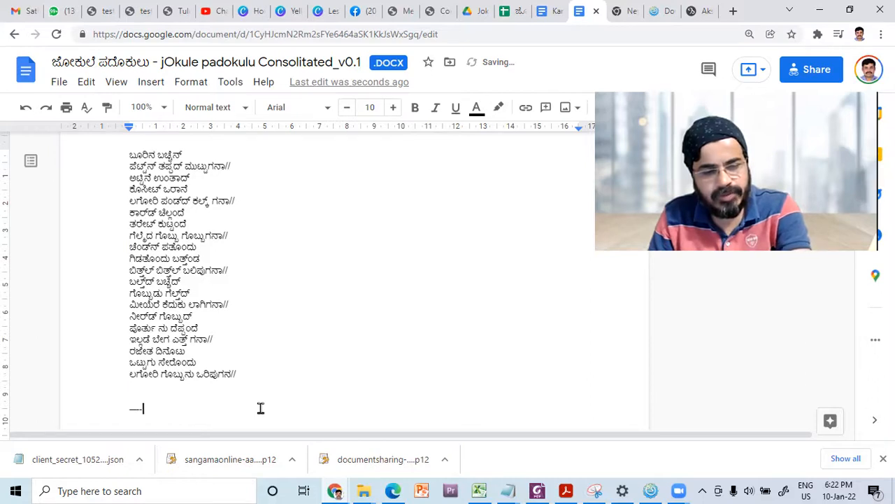
key(BackSpace)
key(BackSpace)
key(BackSpace)
key(BackSpace)
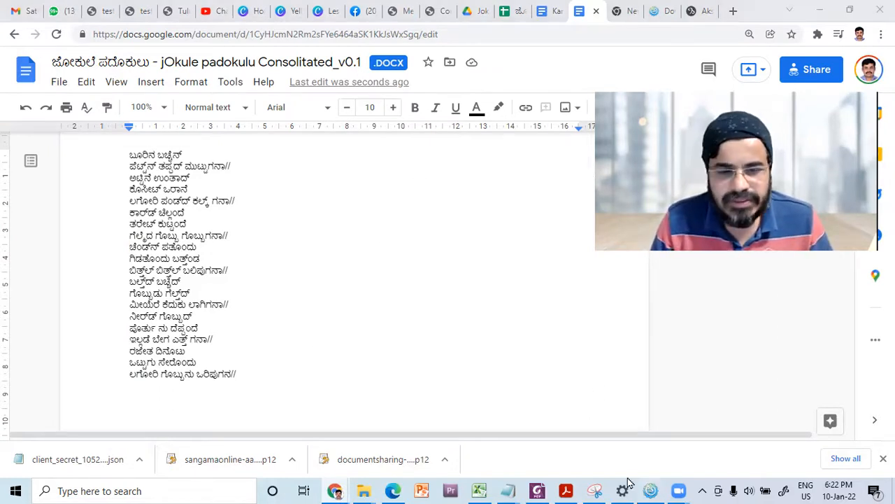
Switch to Pada and paste the copied ಲಗೋರಿ poem into the empty untitled-4 document
click(651, 490)
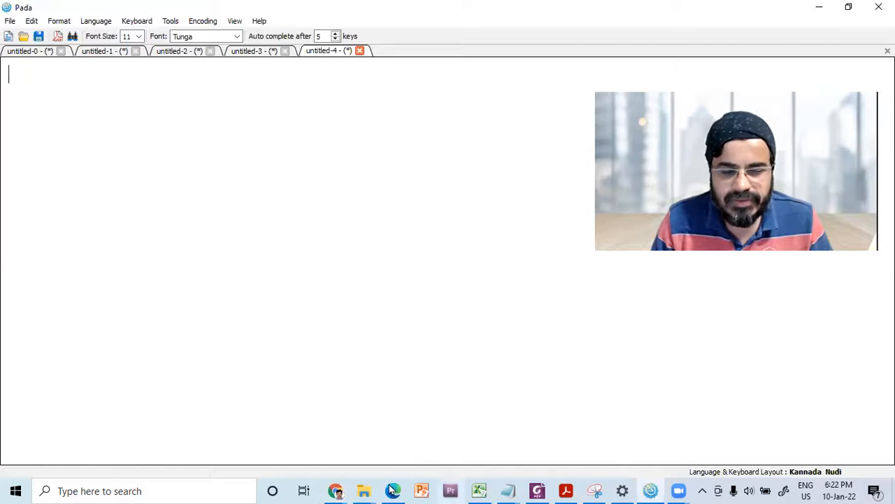
click(336, 490)
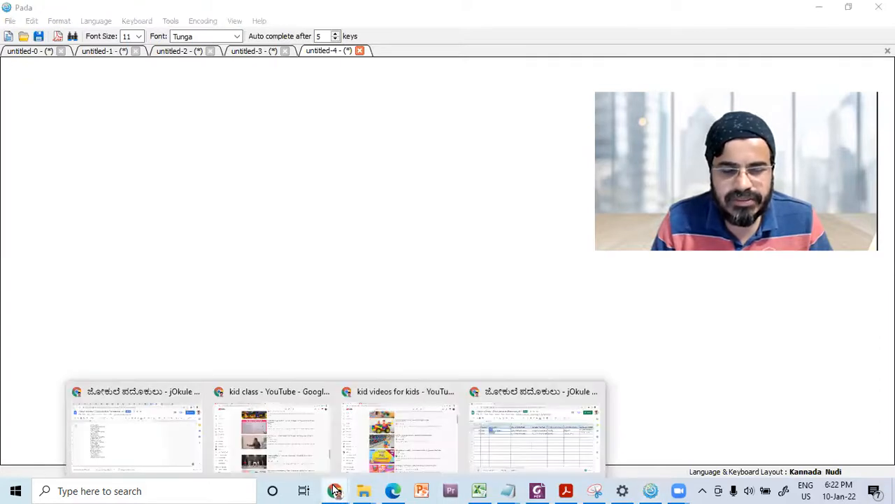
click(46, 121)
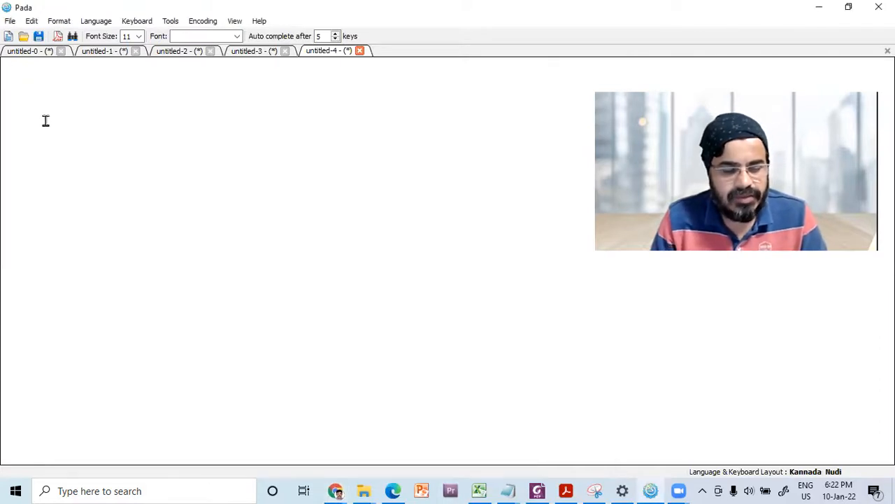
key(ctrl+v)
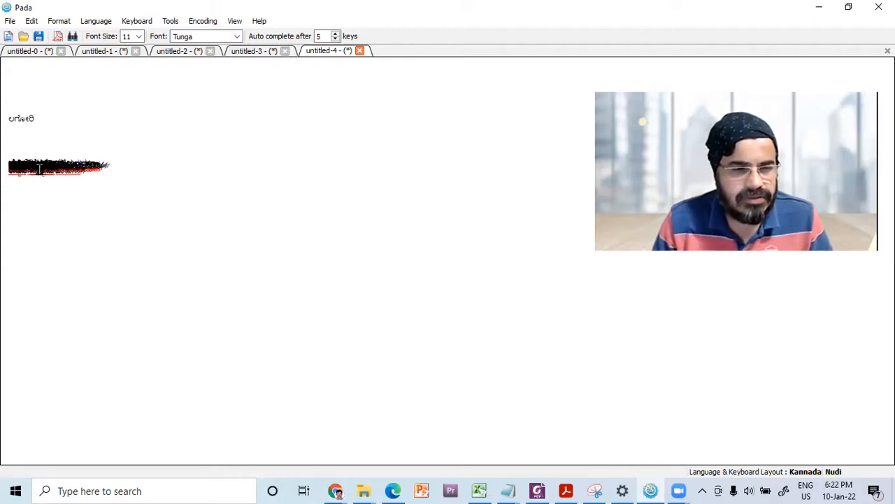
Select the pasted poem and run the script converter on it with Kannada as the destination
drag(10, 97, 224, 256)
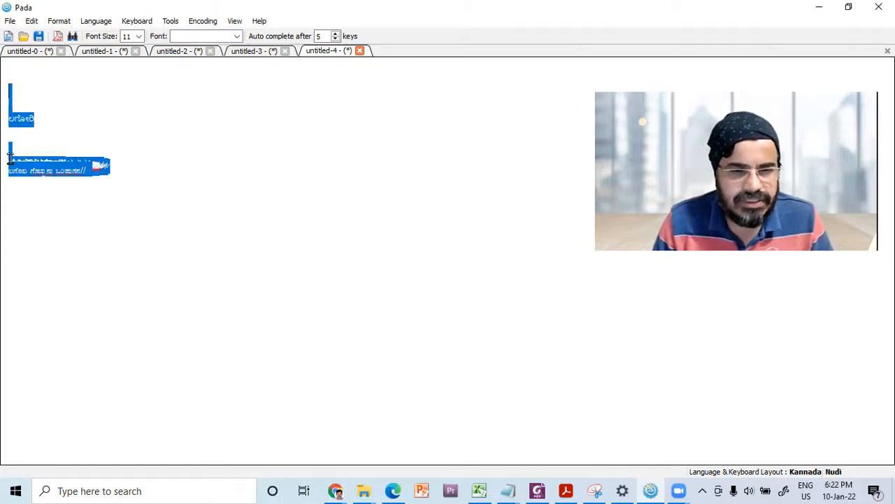
click(170, 21)
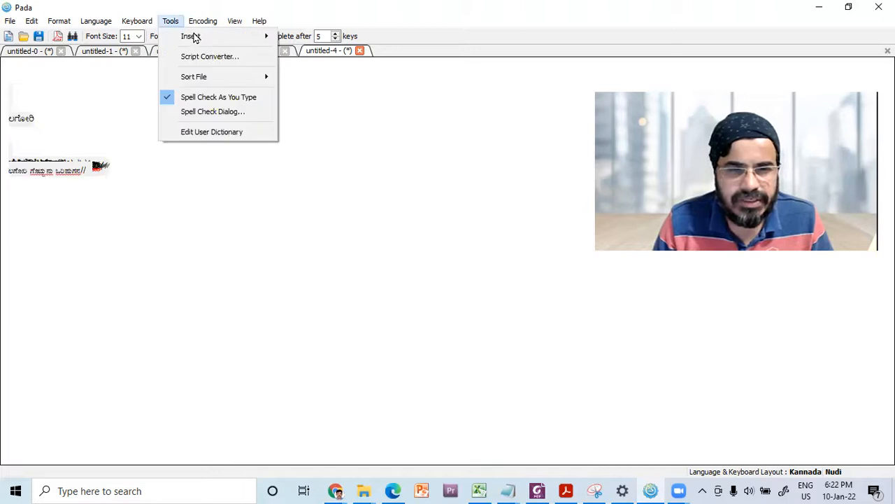
click(207, 56)
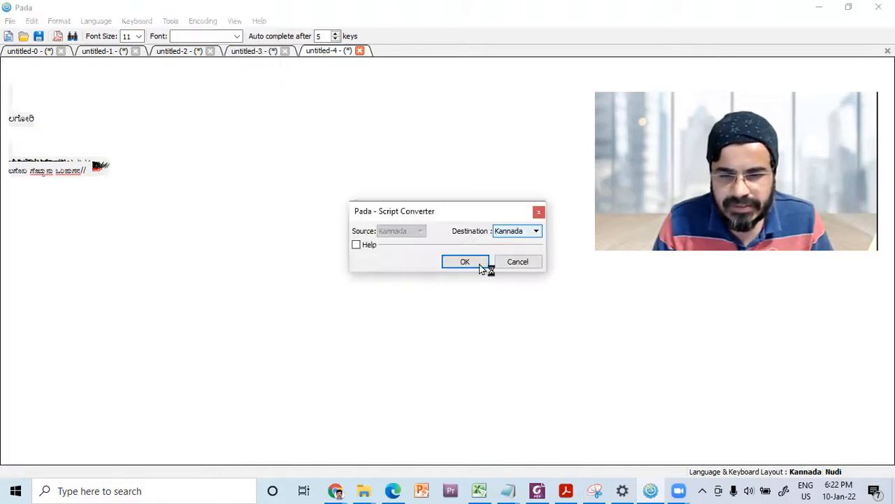
click(466, 261)
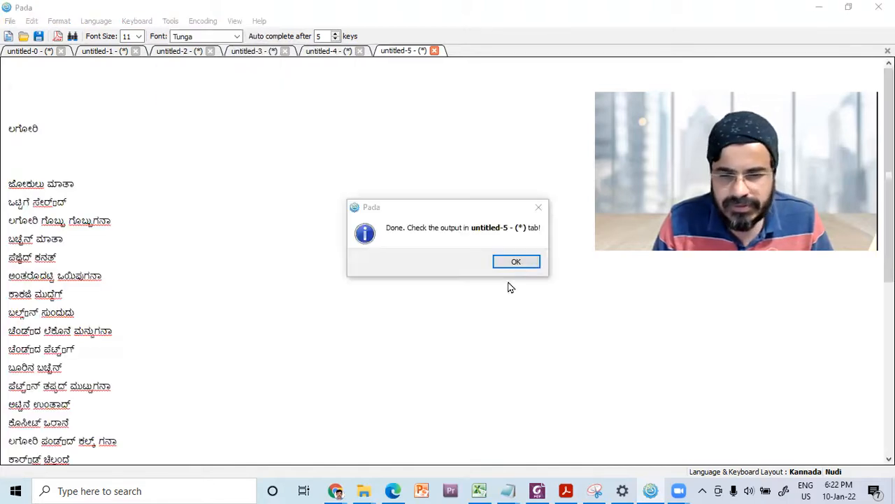
click(516, 262)
Look through the converted Kannada poem in untitled-5 from the title to the last line
scroll(168, 278, down, 4)
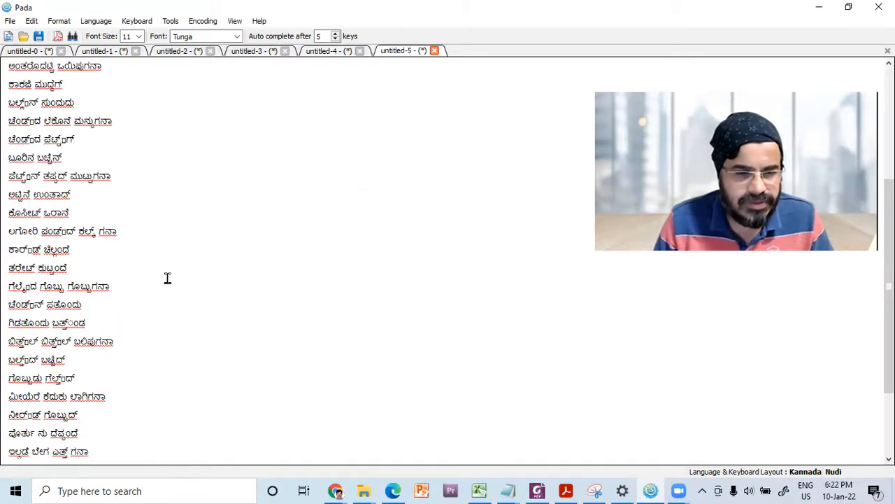
scroll(169, 278, down, 3)
scroll(174, 279, up, 7)
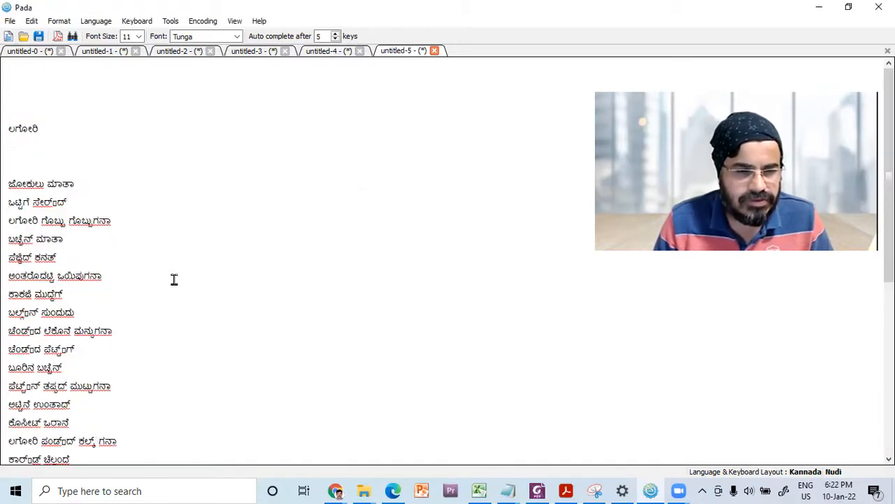
drag(10, 129, 155, 414)
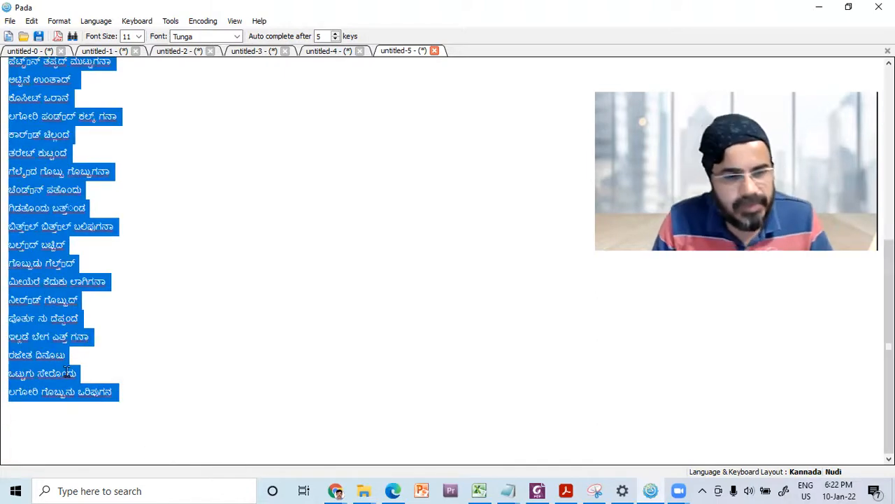
click(220, 326)
scroll(212, 280, up, 3)
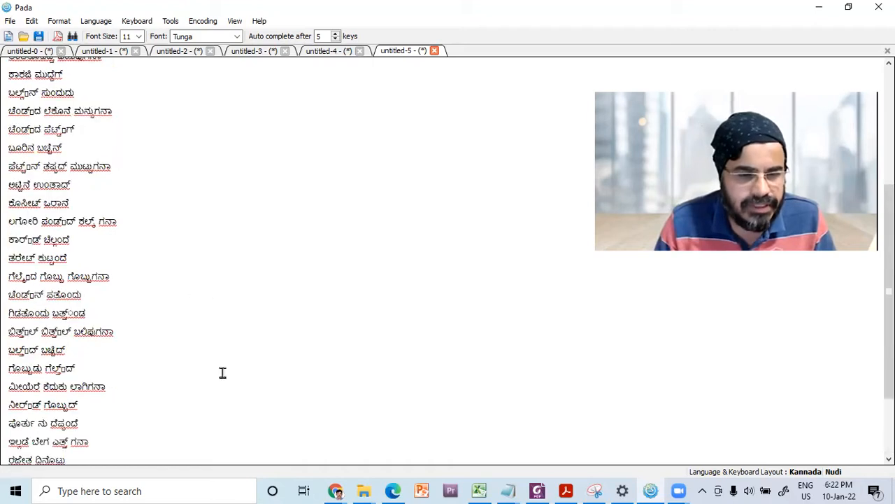
scroll(140, 256, up, 4)
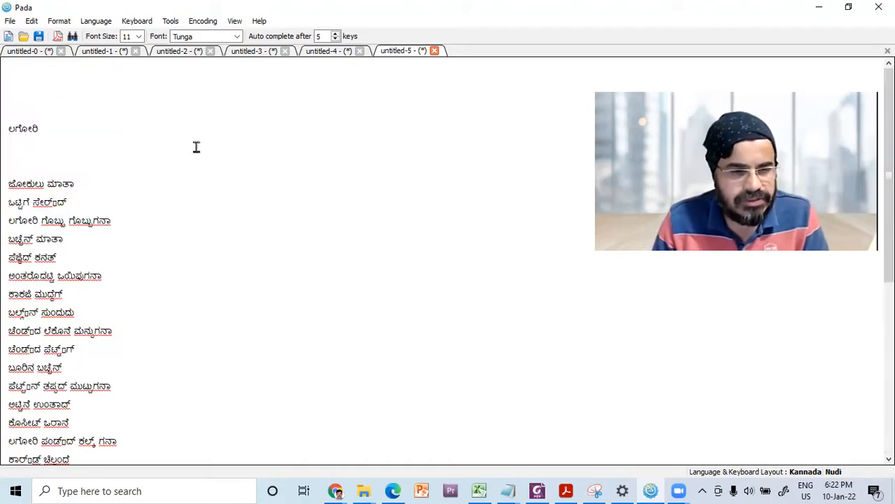
Select all the text in untitled-5 and convert it to Malayalam with the script converter
key(ctrl+a)
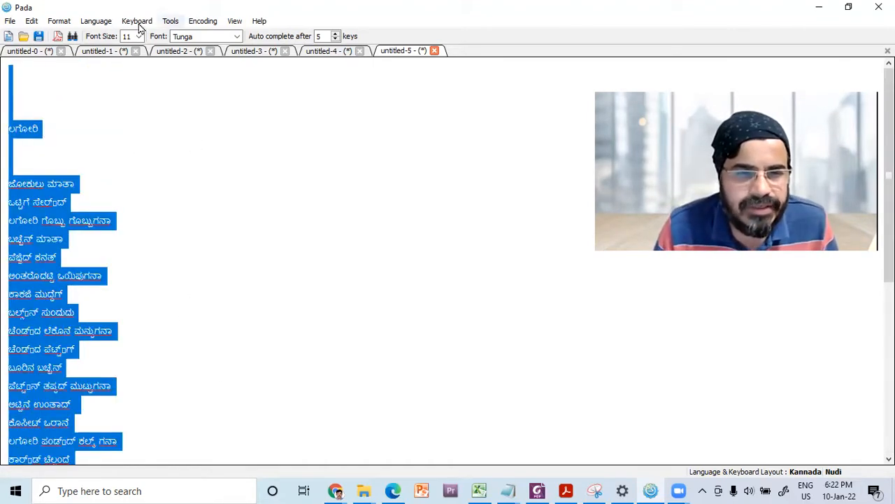
click(170, 20)
click(194, 58)
click(527, 235)
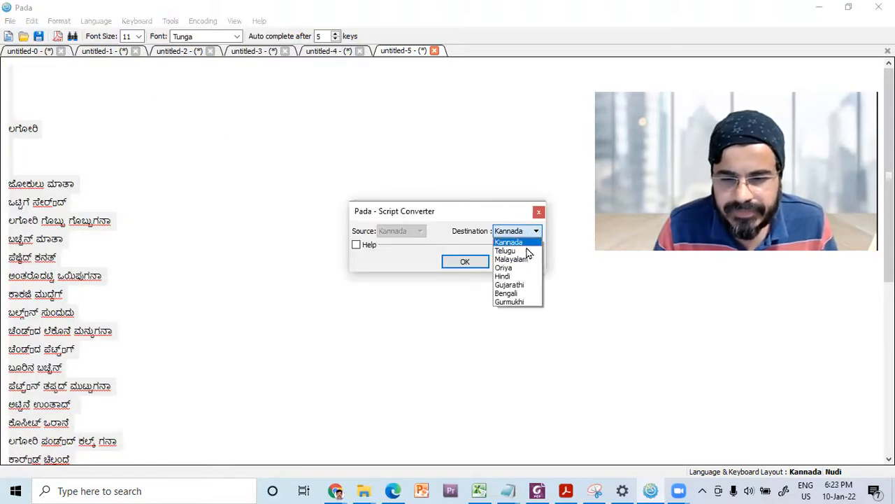
click(467, 266)
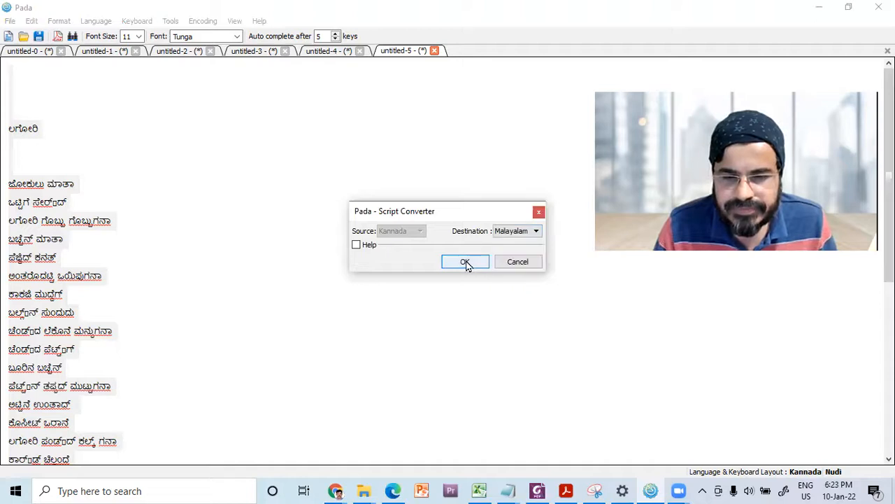
click(466, 263)
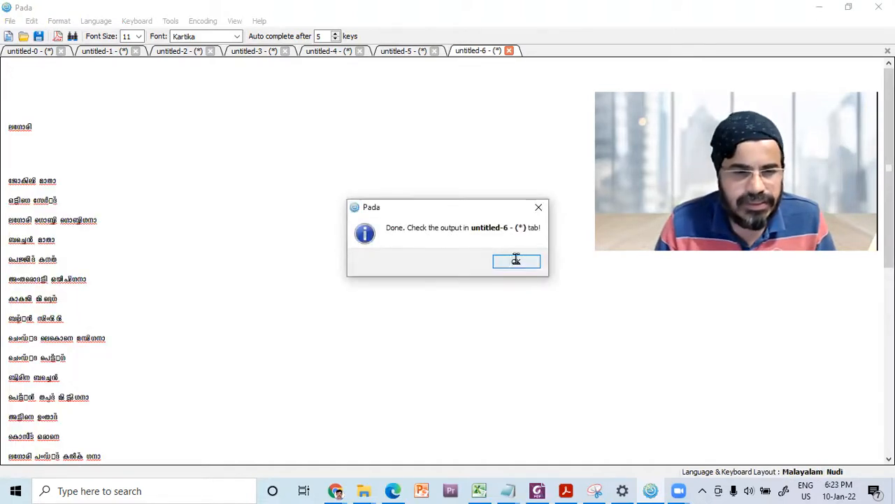
key(Return)
Select the Malayalam poem's lines below the title and set their font size to 24
key(ctrl+a)
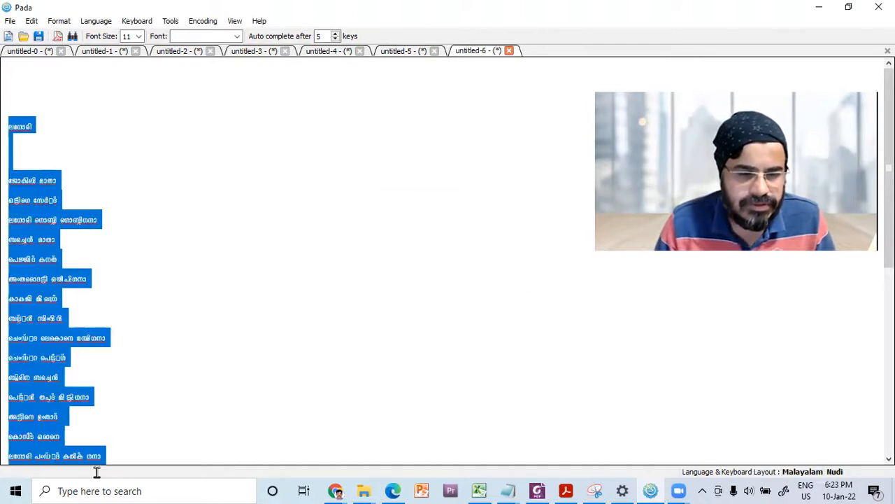
scroll(128, 385, down, 6)
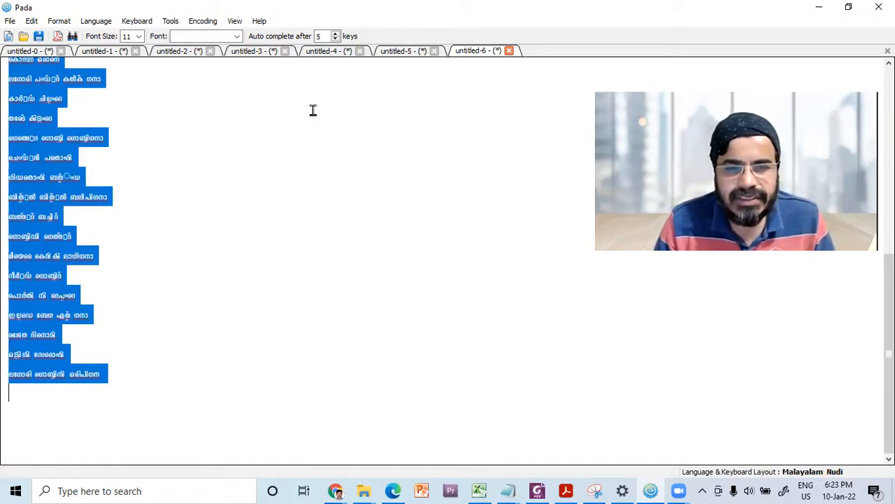
click(227, 276)
drag(167, 396, 10, 81)
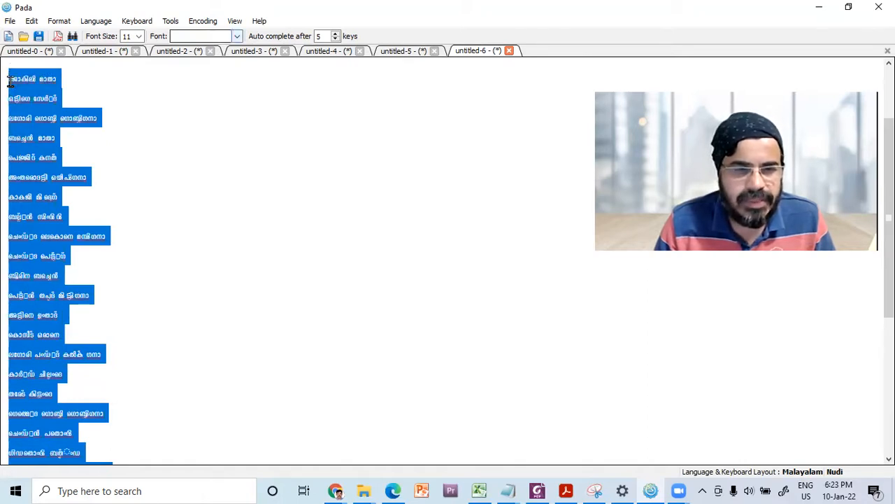
click(140, 37)
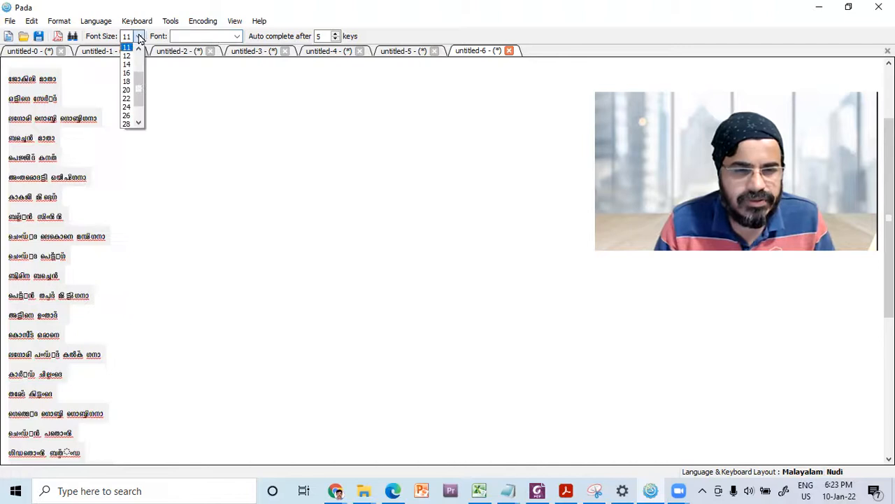
click(132, 107)
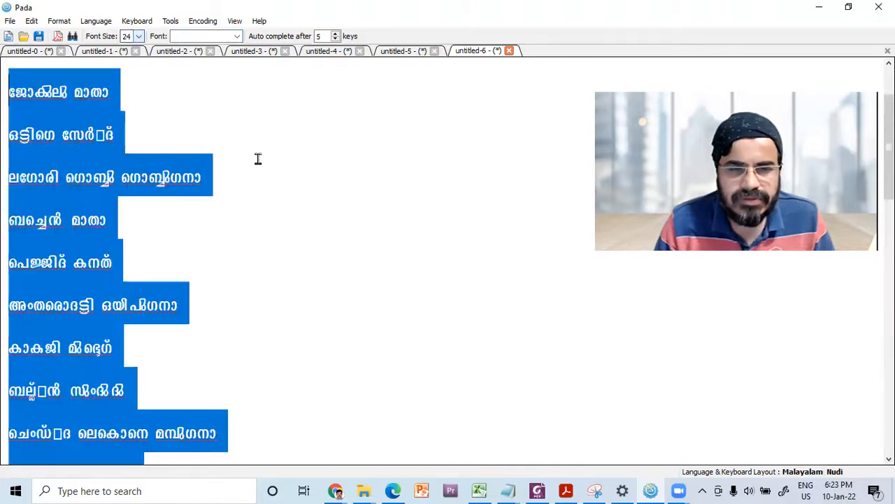
click(257, 158)
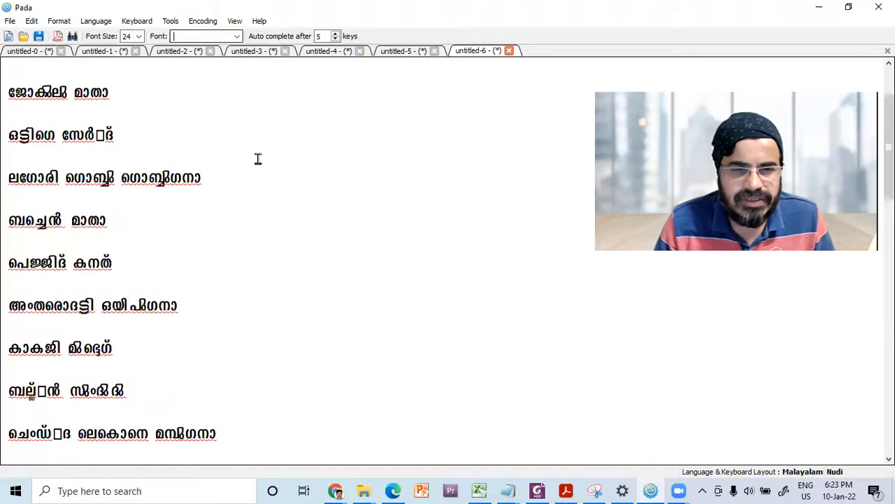
Apply the TULUSRI font to the whole Malayalam text in untitled-6
click(237, 35)
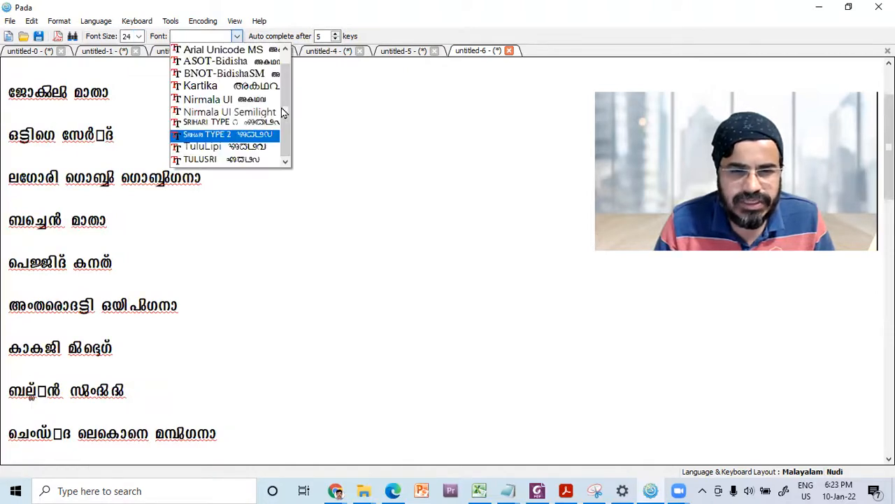
click(203, 161)
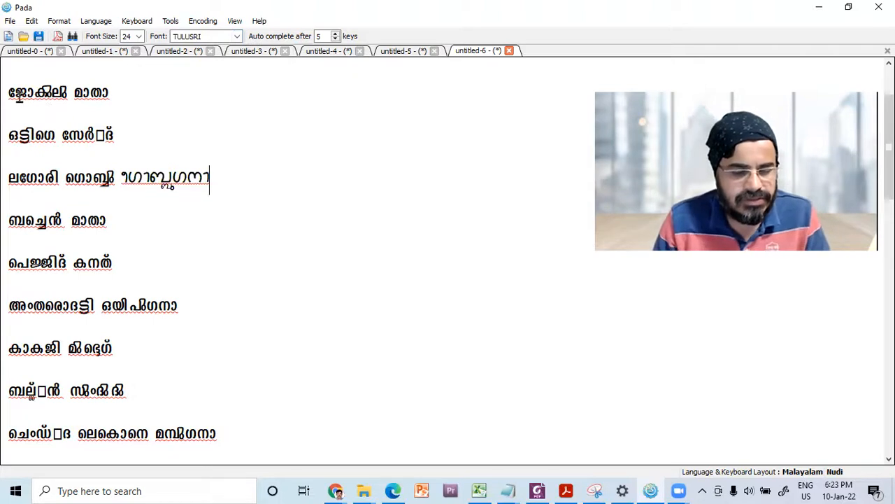
key(ctrl+a)
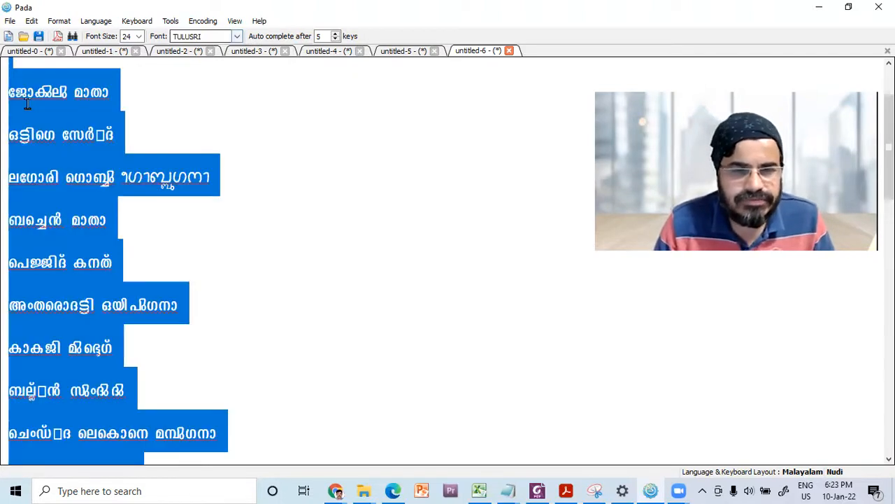
click(203, 36)
key(alt+Down)
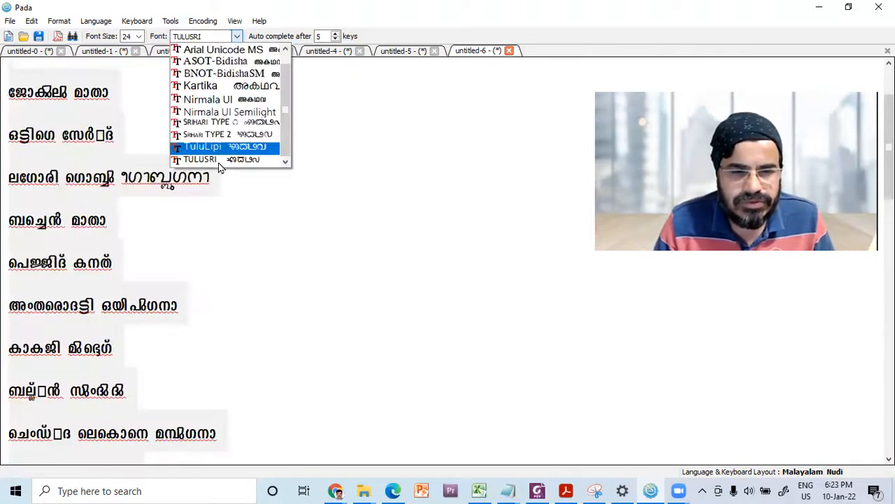
click(218, 159)
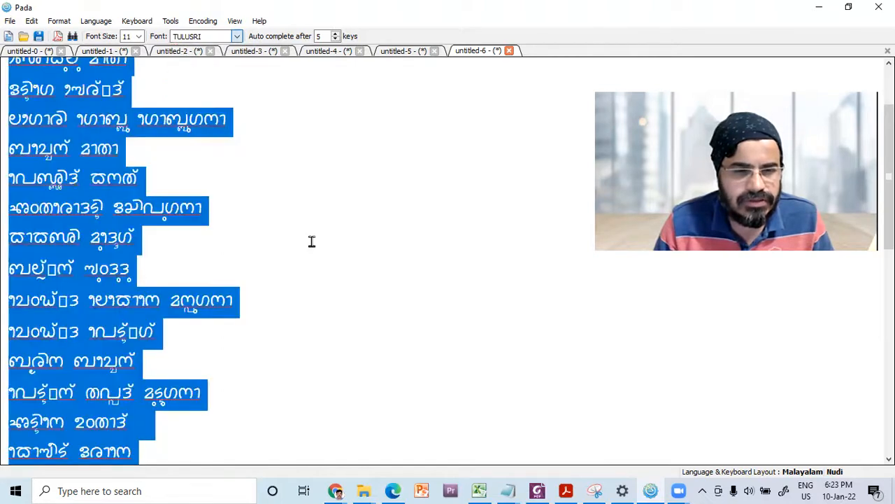
click(228, 290)
Examine the poem in the TULUSRI font down to its last line and highlight the box character in the line below ബൂരിന ബച്ചെൻ
scroll(228, 287, up, 2)
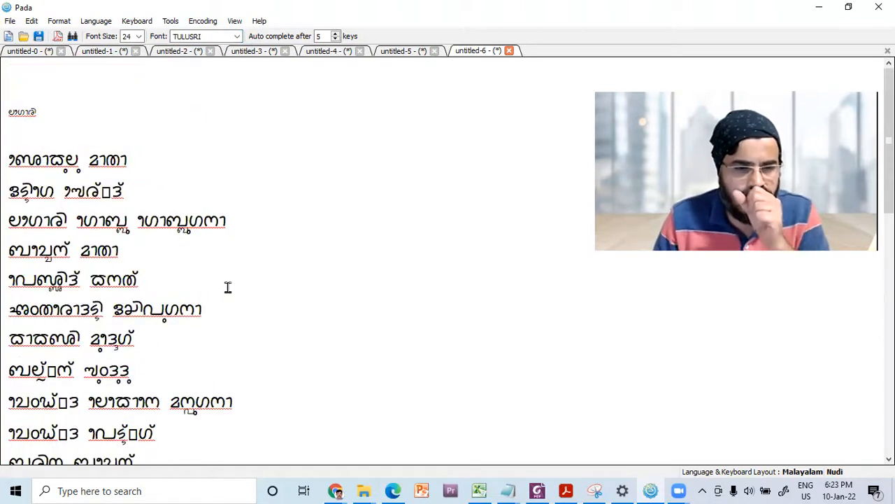
scroll(182, 248, down, 1)
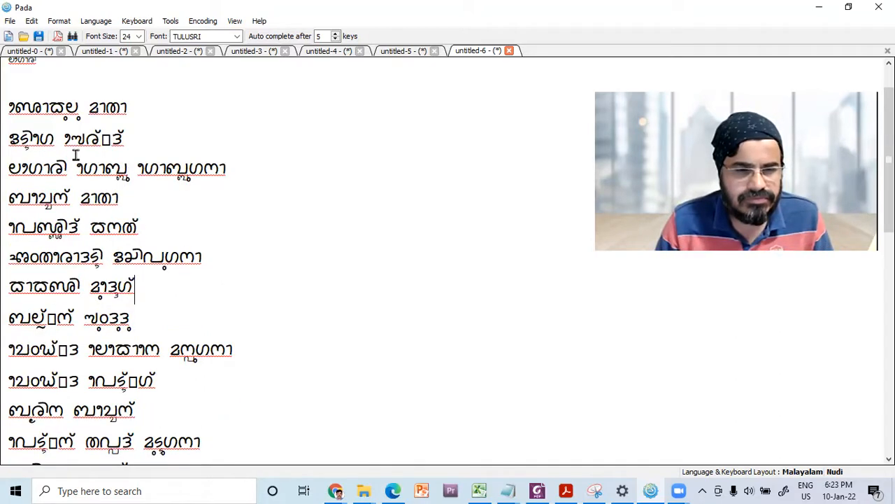
scroll(97, 251, down, 4)
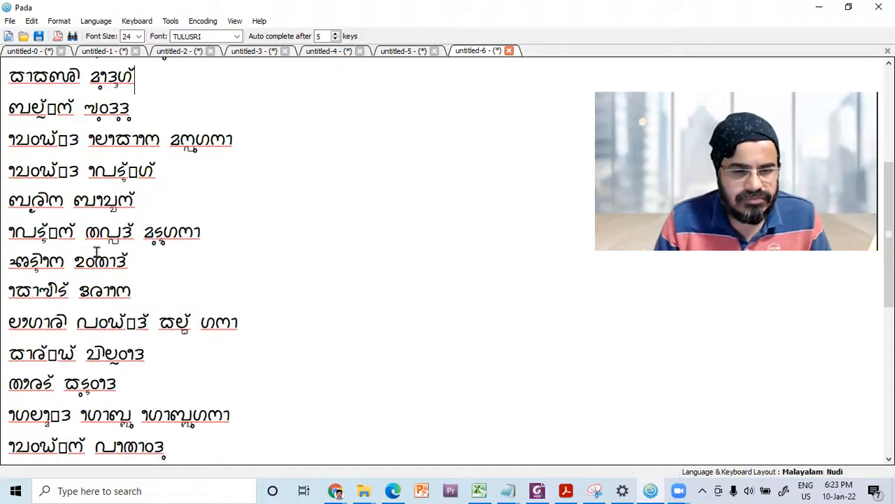
scroll(102, 258, down, 3)
scroll(103, 260, down, 3)
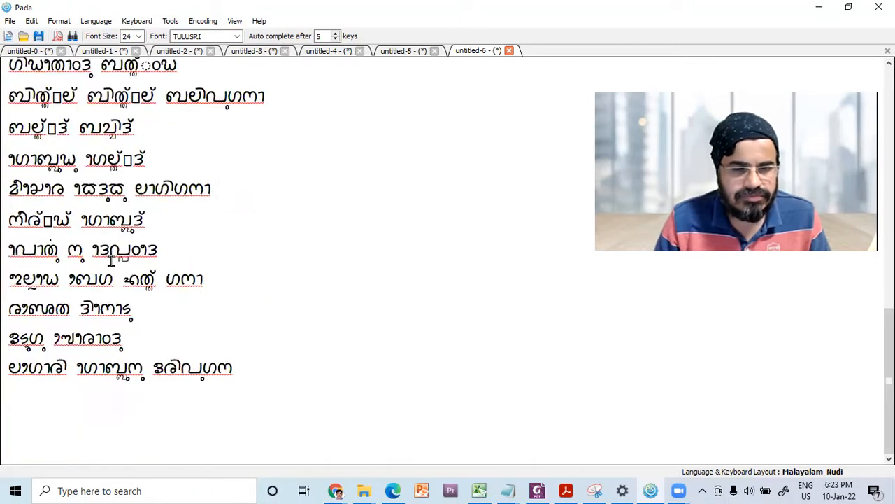
scroll(119, 263, down, 3)
scroll(136, 262, down, 1)
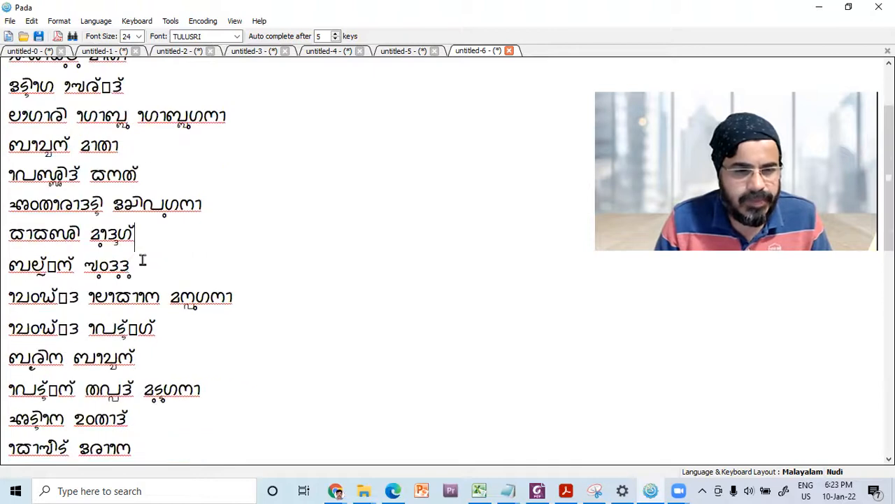
scroll(151, 274, down, 2)
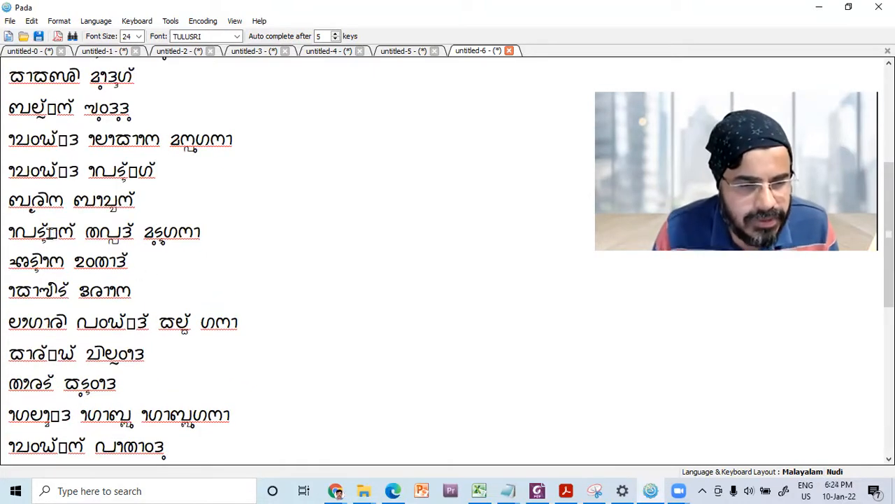
drag(50, 234, 56, 235)
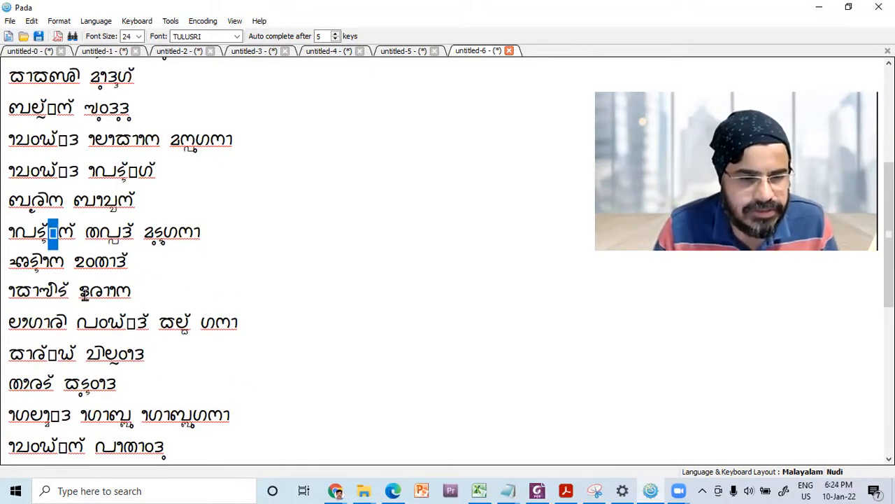
Highlight the box character in the last word of the poem's second line and look over the poem down to its last line
scroll(137, 161, up, 3)
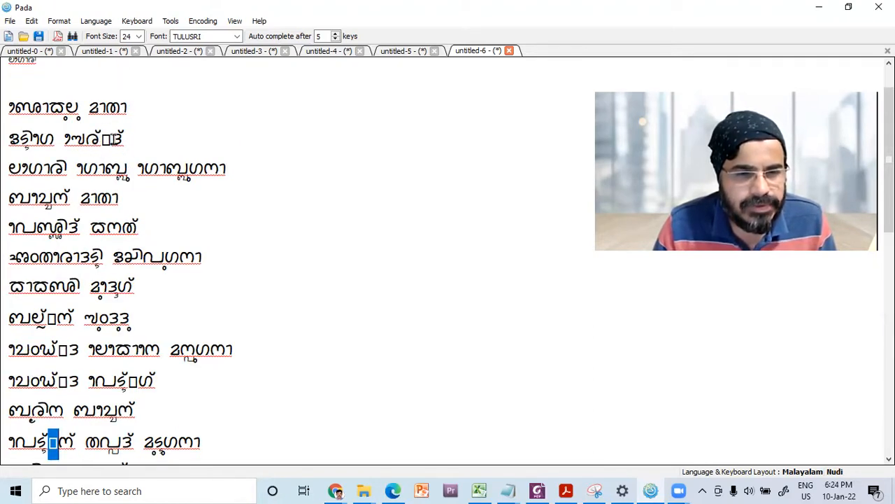
drag(112, 138, 102, 139)
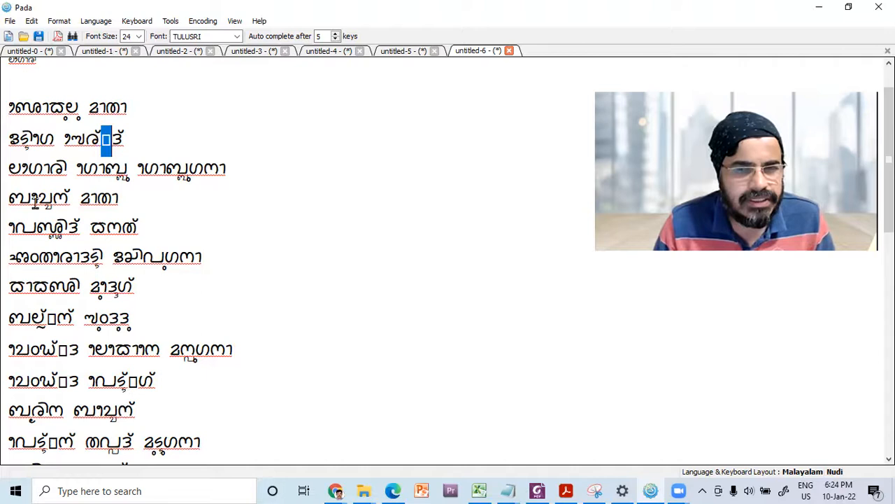
scroll(71, 240, down, 10)
scroll(80, 245, down, 2)
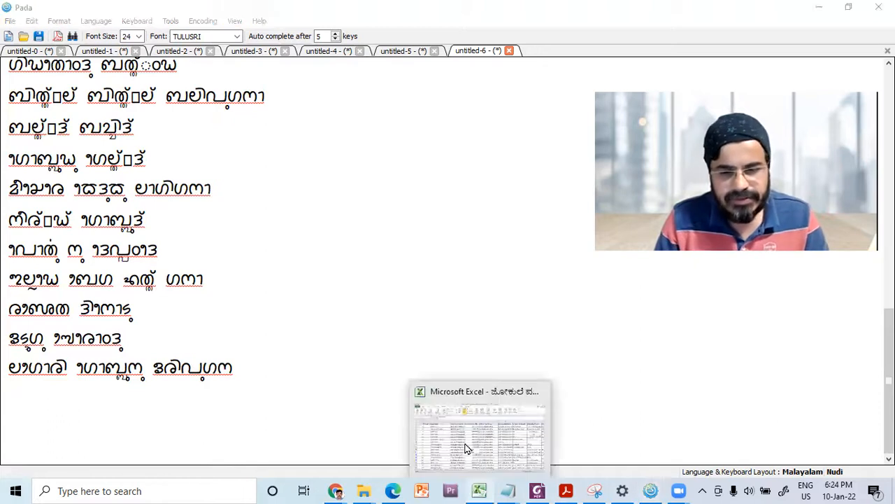
Find Microsoft Word 2010 on the computer and open it with a blank document
key(super)
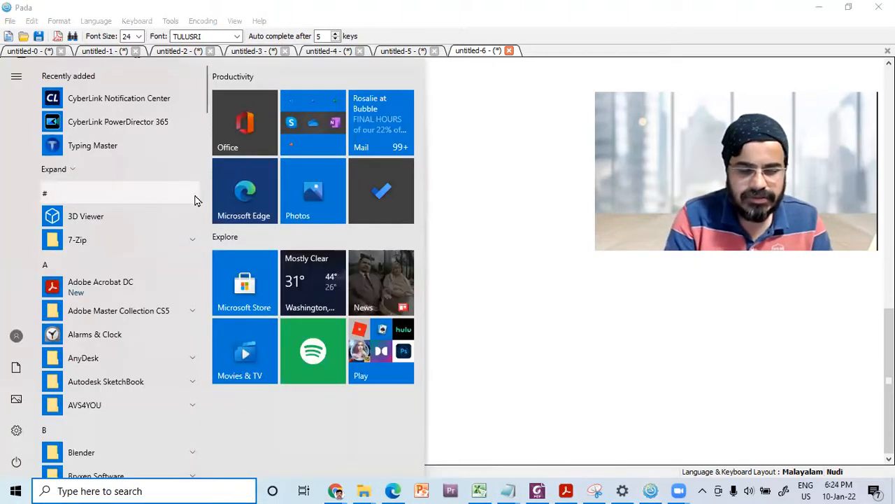
key(super)
key(super)
text(wo)
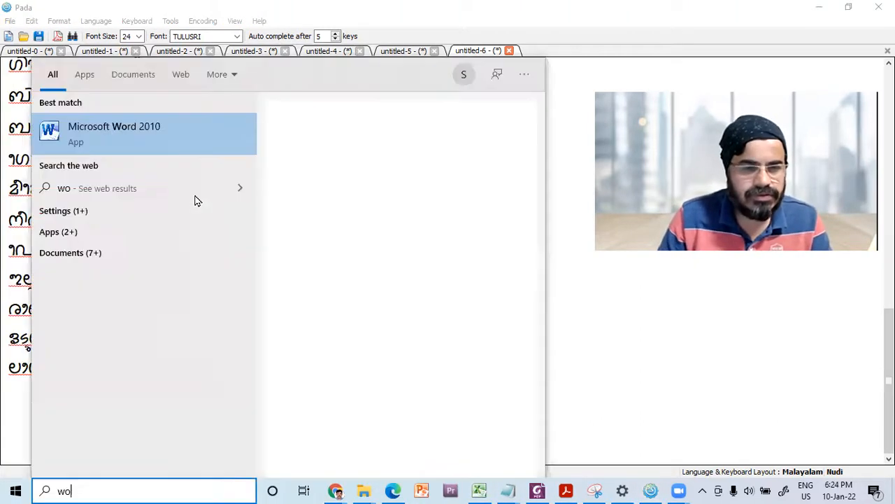
click(141, 140)
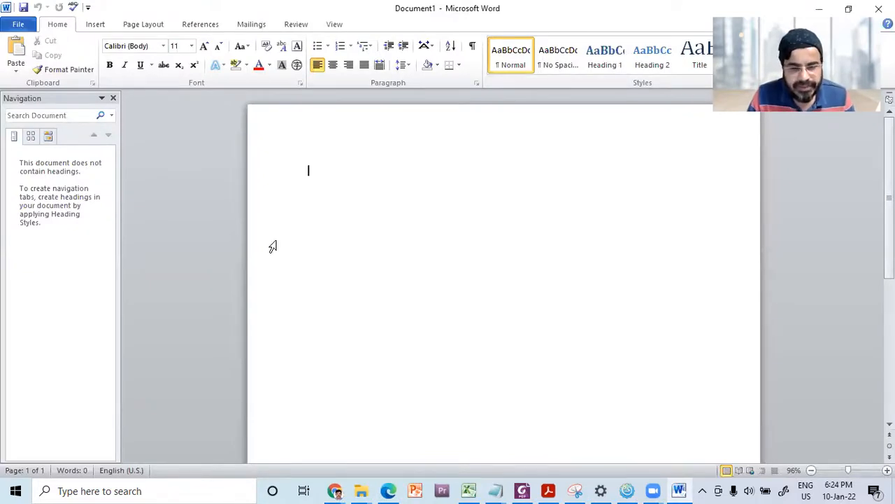
Copy the whole TULUSRI poem from untitled-6 in Pada and paste it into the blank Word document
key(alt+Tab)
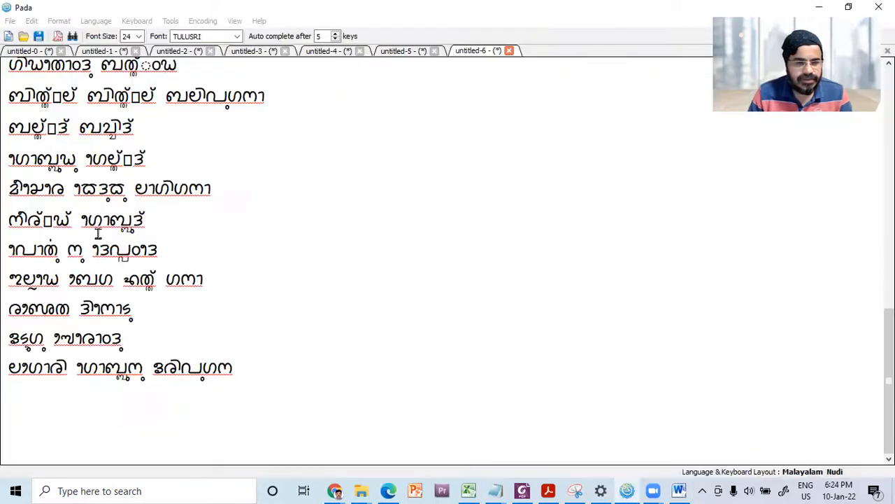
drag(264, 387, 22, 117)
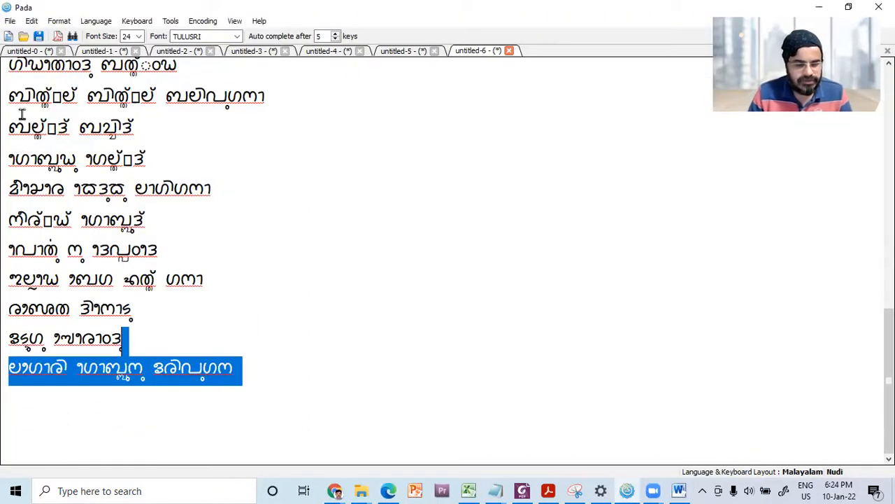
key(ctrl+a)
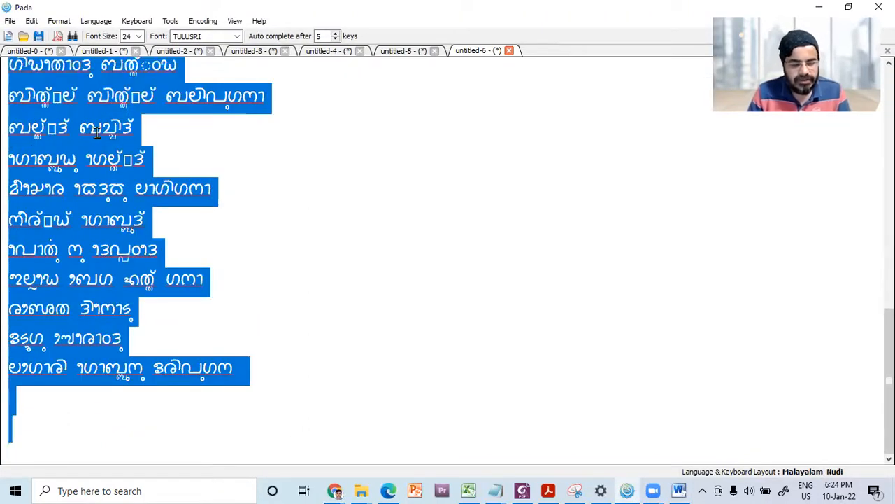
key(alt+Tab)
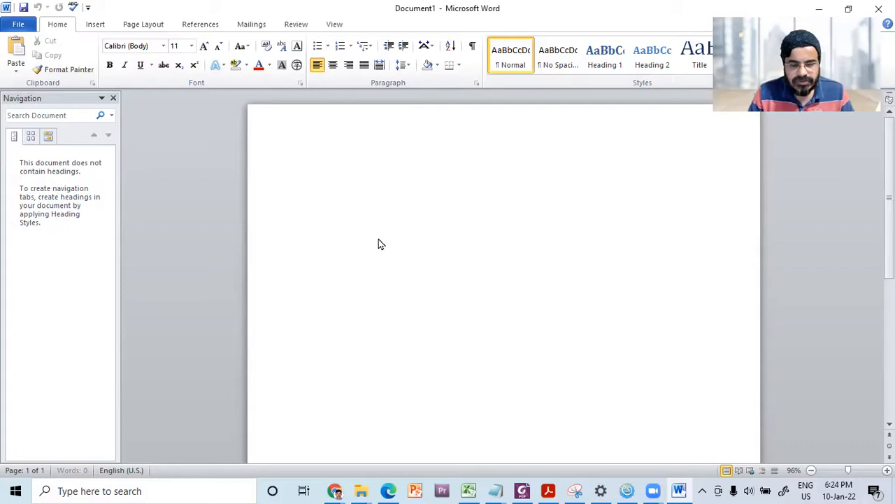
key(ctrl+v)
Look over the pasted poem back up to its title and place the cursor at the end of the second line
scroll(529, 319, up, 3)
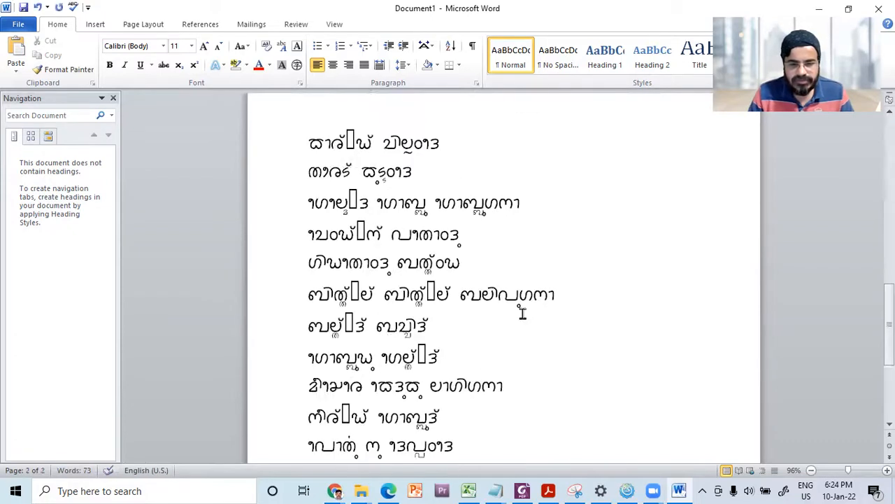
scroll(521, 316, up, 2)
scroll(524, 311, up, 3)
scroll(529, 308, up, 2)
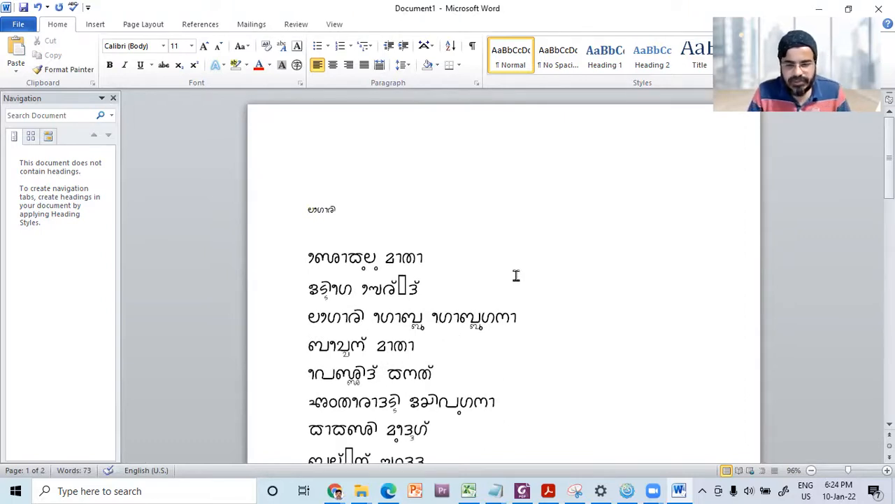
click(373, 294)
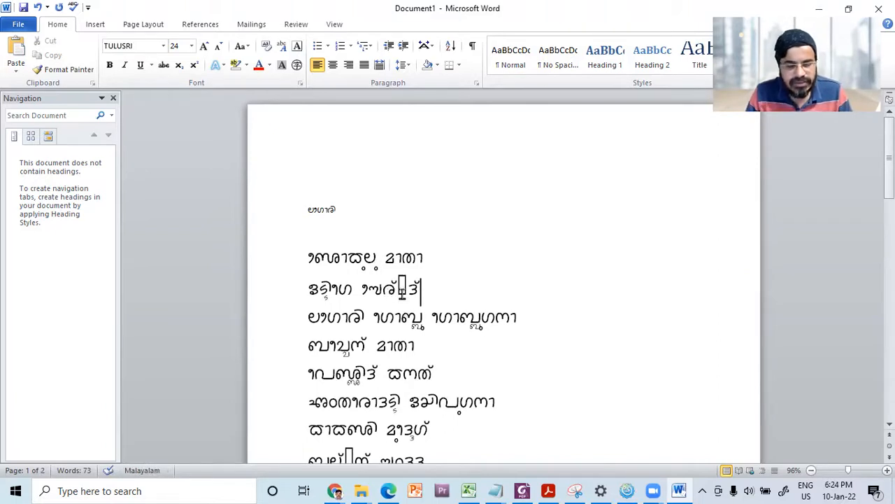
Switch to the Google document in Chrome and examine the last word of the Kannada poem's second line, ಒಟ್ಟಿಗೆ ಸೇರ್‌ದ್
click(335, 490)
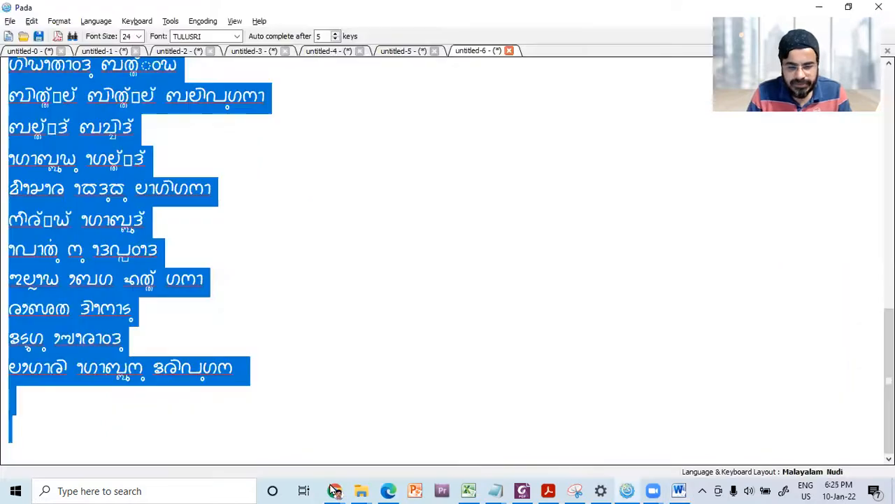
click(335, 490)
click(129, 391)
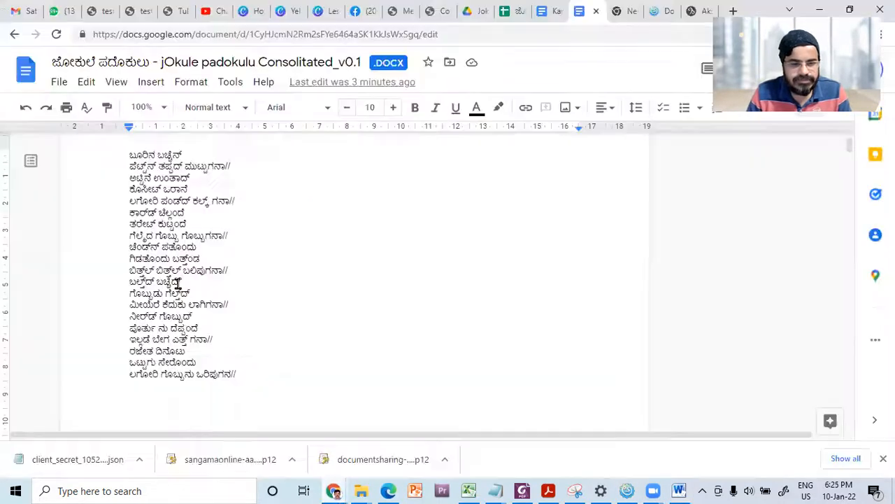
scroll(330, 291, up, 3)
scroll(330, 291, up, 5)
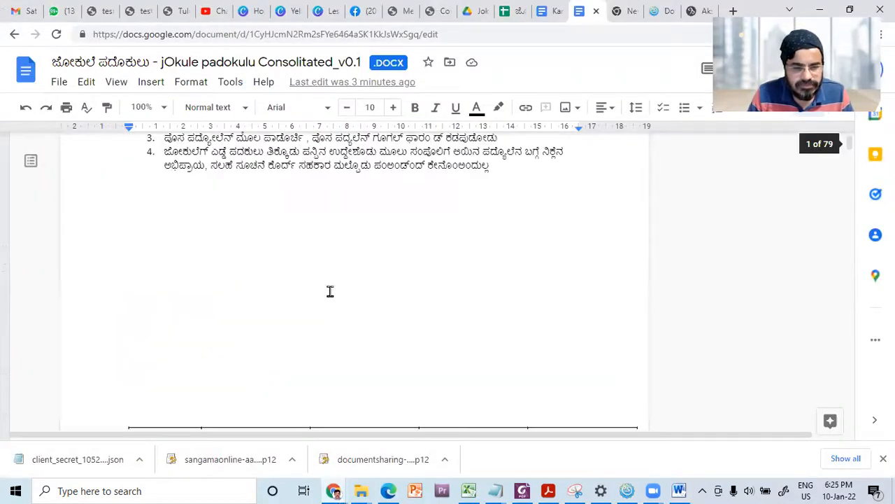
scroll(279, 285, down, 5)
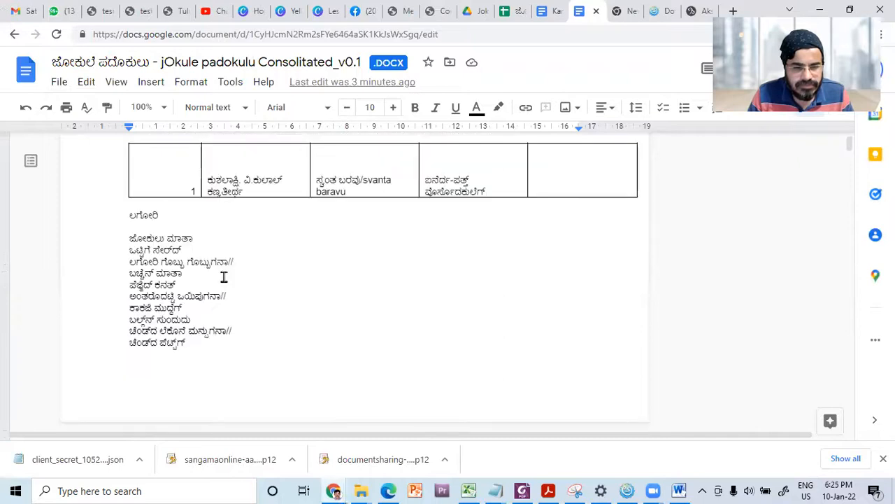
double_click(169, 252)
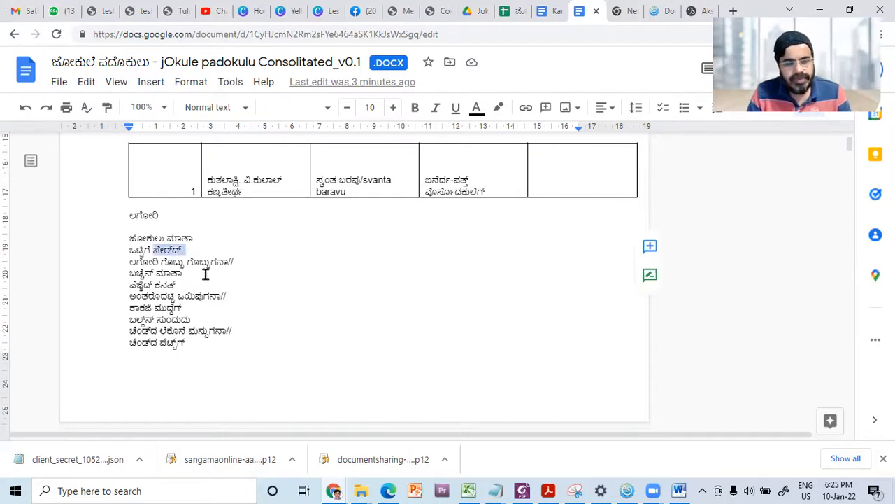
click(316, 259)
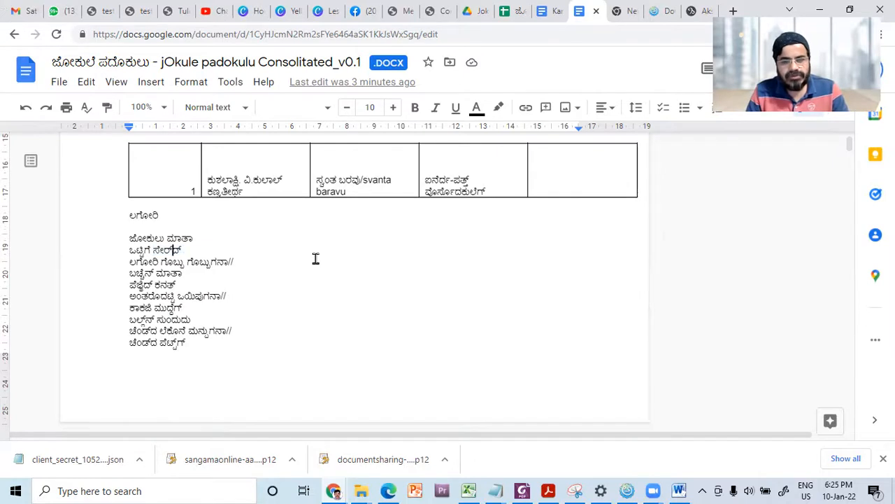
key(alt+Tab)
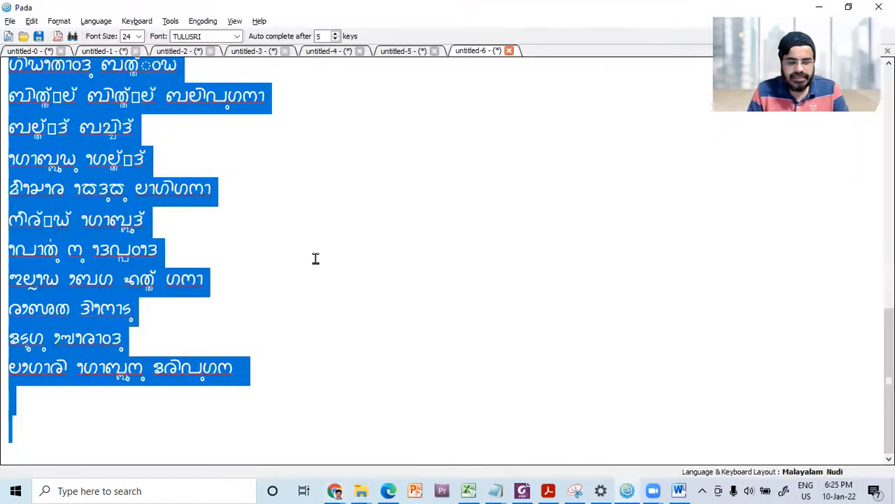
key(alt+Tab)
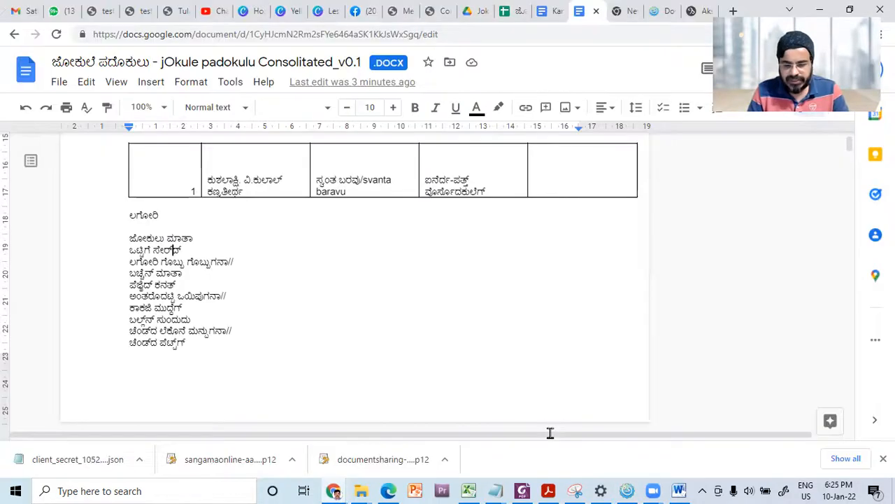
In Word, try deleting the box character in the second line's last word, and undo the deletion
click(678, 490)
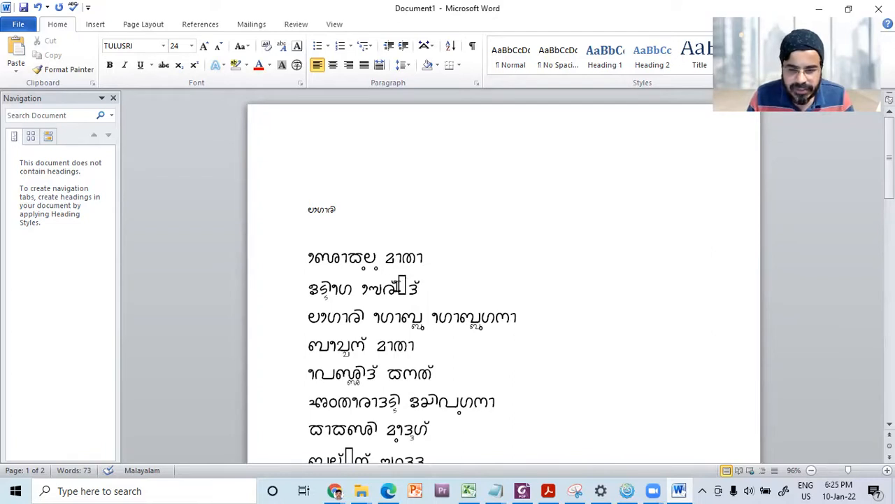
click(407, 289)
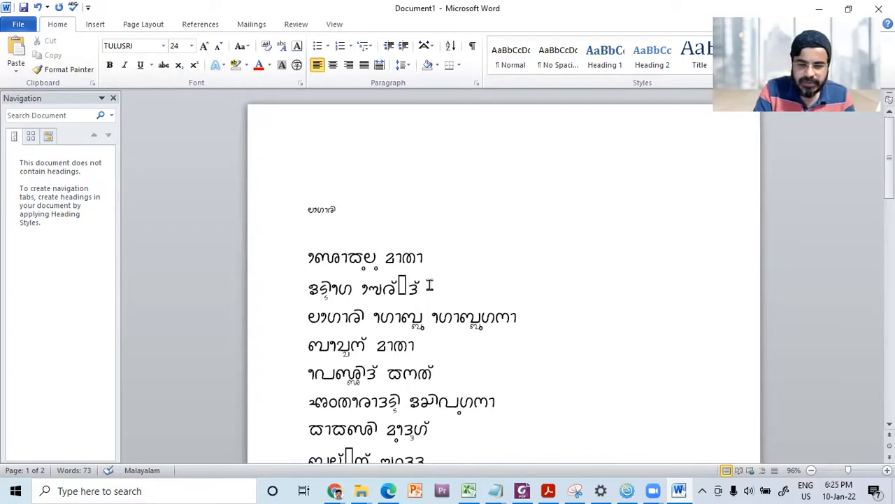
key(BackSpace)
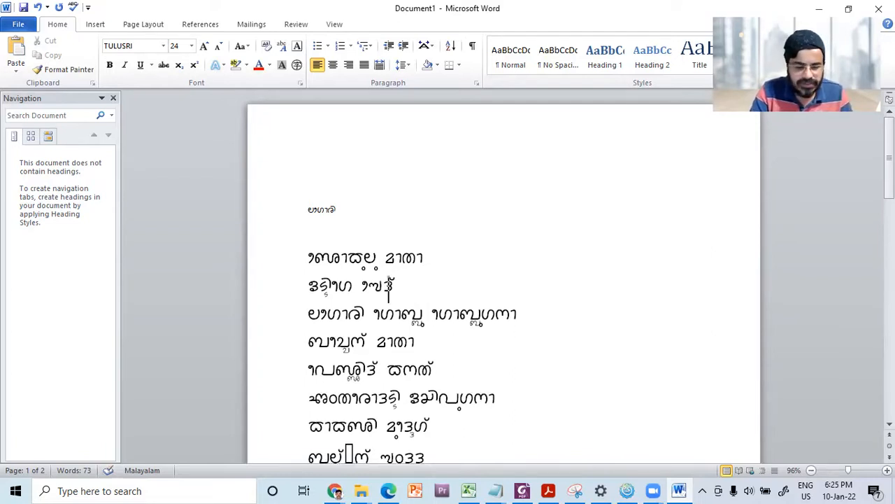
key(ctrl+z)
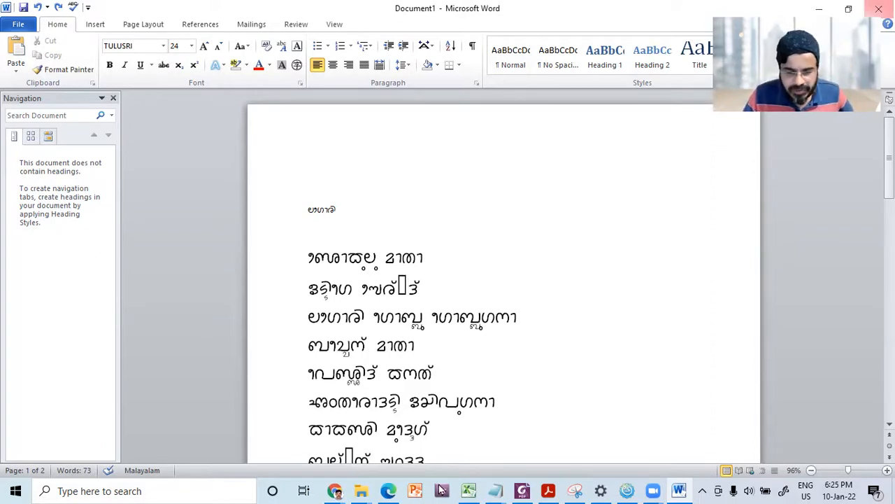
Open the image Fingering_Tulu_Keyboard (1) from the Downloads folder and examine the Tulu keyboard layout
mouse_move(357, 490)
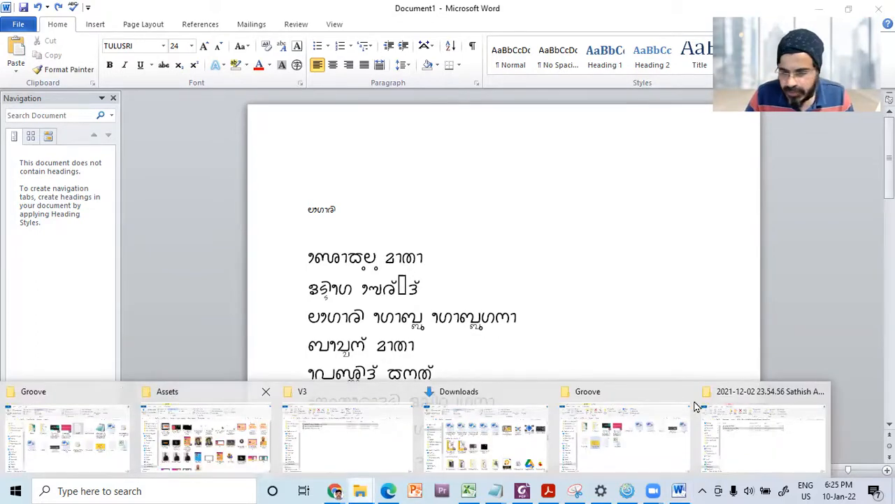
click(483, 400)
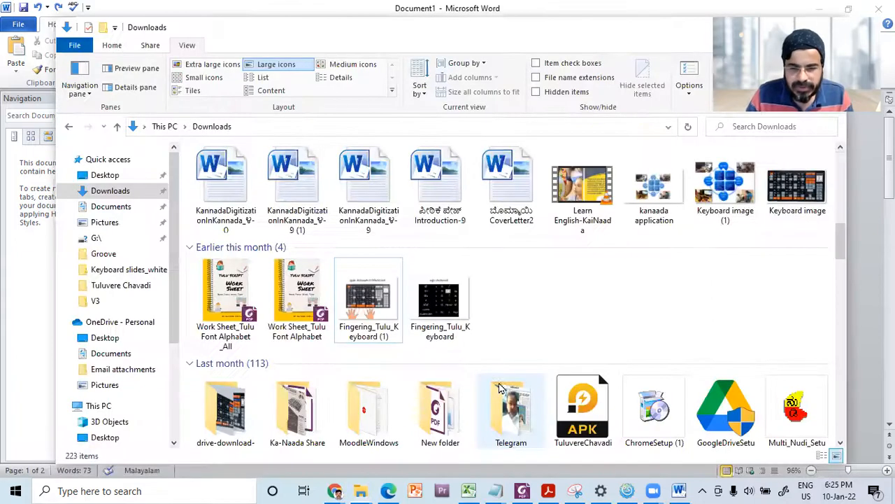
double_click(369, 299)
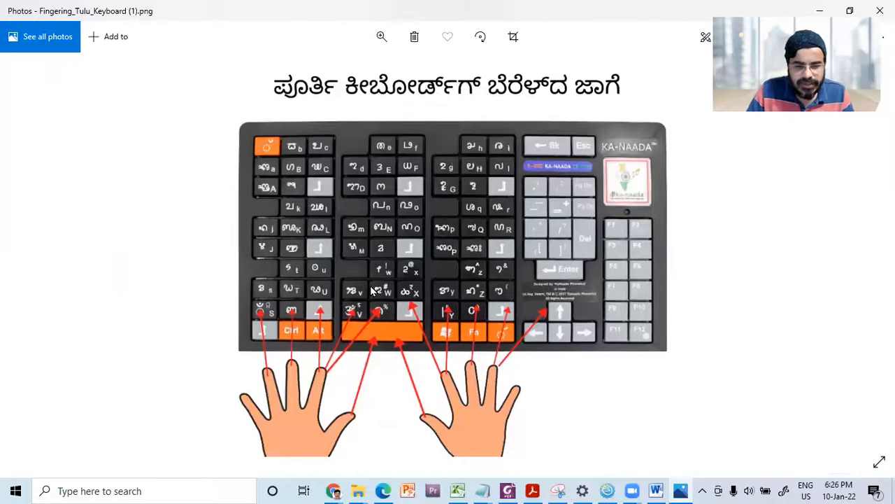
scroll(373, 291, up, 2)
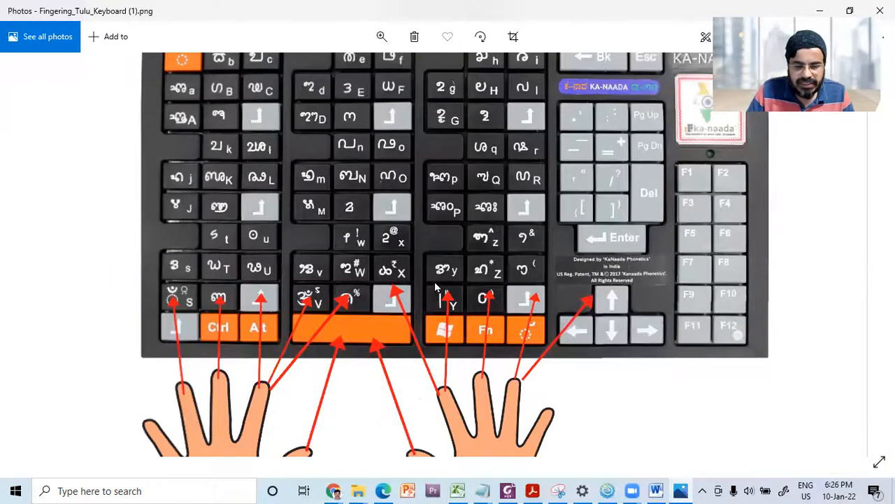
scroll(635, 300, down, 2)
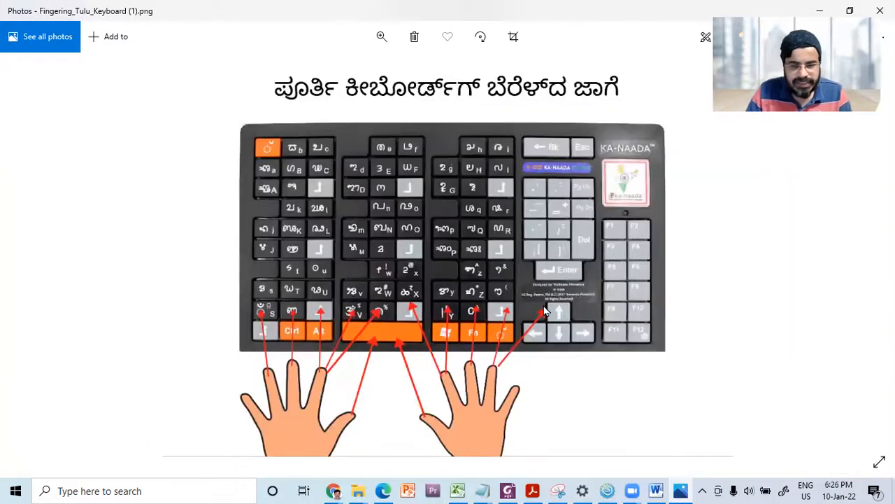
Open the image Fingering_Tulu_Keyboard from the Downloads folder to view the letter combination chart
key(alt+Tab)
click(448, 302)
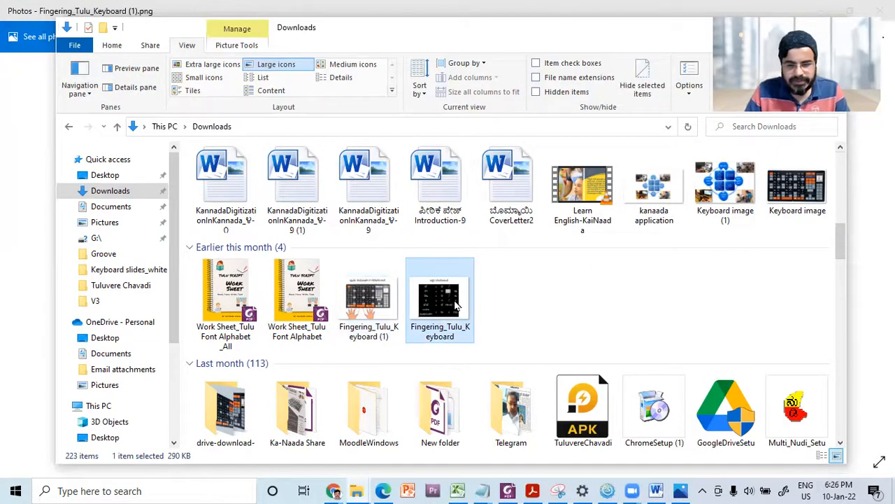
double_click(446, 308)
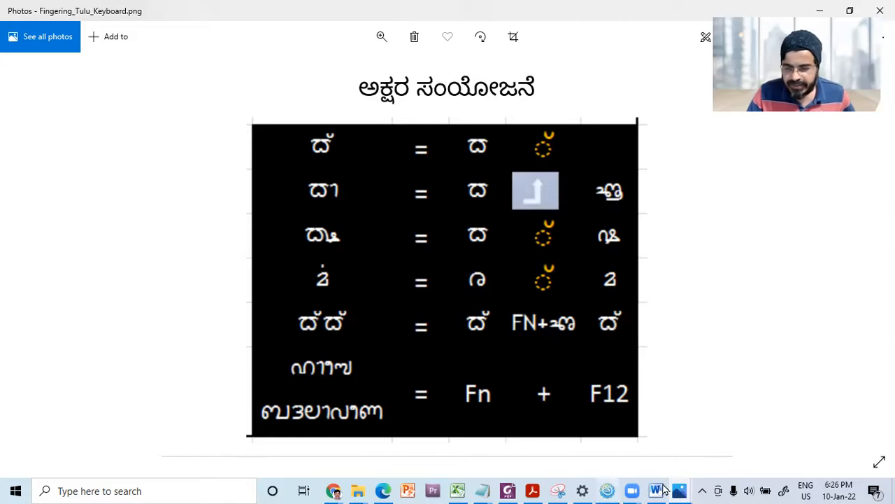
Switch back to the Fingering_Tulu_Keyboard (1) image and examine the enlarged key layout and finger placement
mouse_move(678, 490)
click(608, 402)
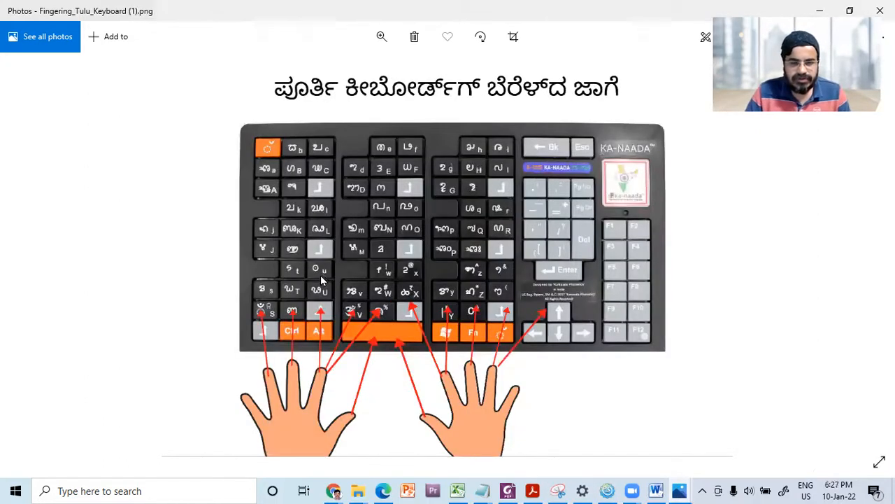
scroll(424, 235, up, 2)
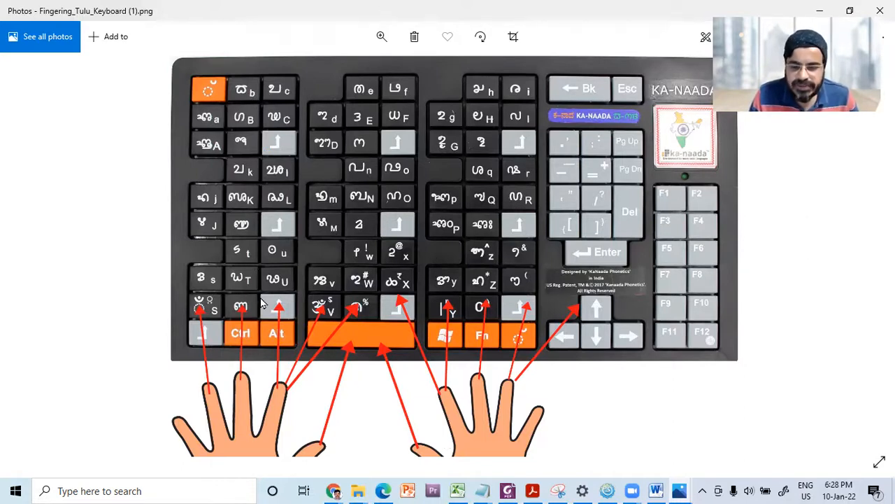
View the letter combination chart in the Fingering_Tulu_Keyboard image, and return to the keyboard layout image
click(680, 489)
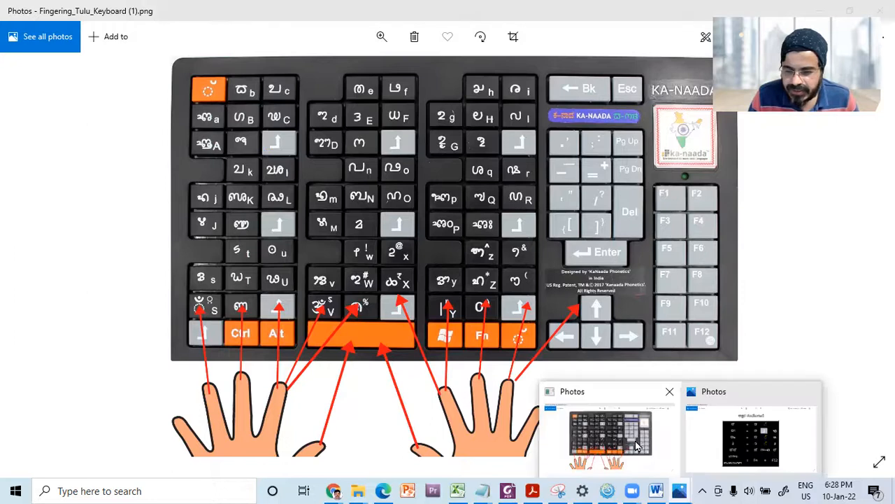
click(754, 430)
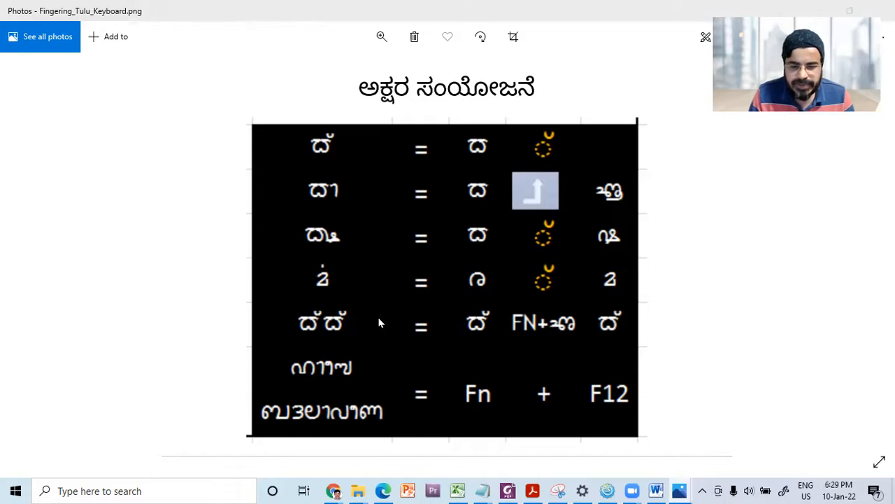
key(Right)
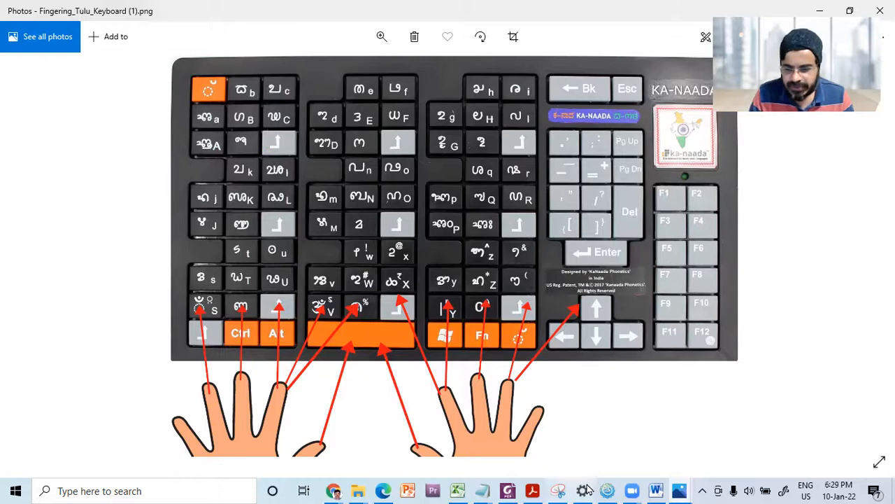
Switch to Word and place the insertion point in the empty space beside the poem's first line
click(656, 490)
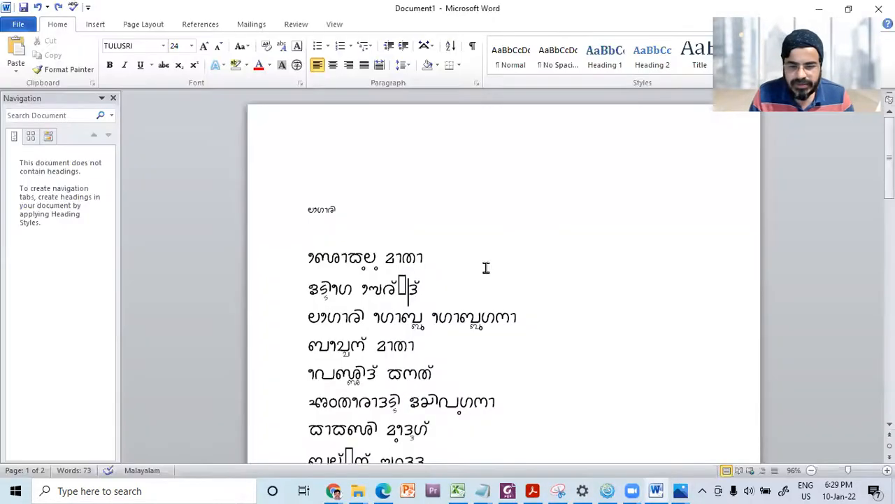
click(481, 223)
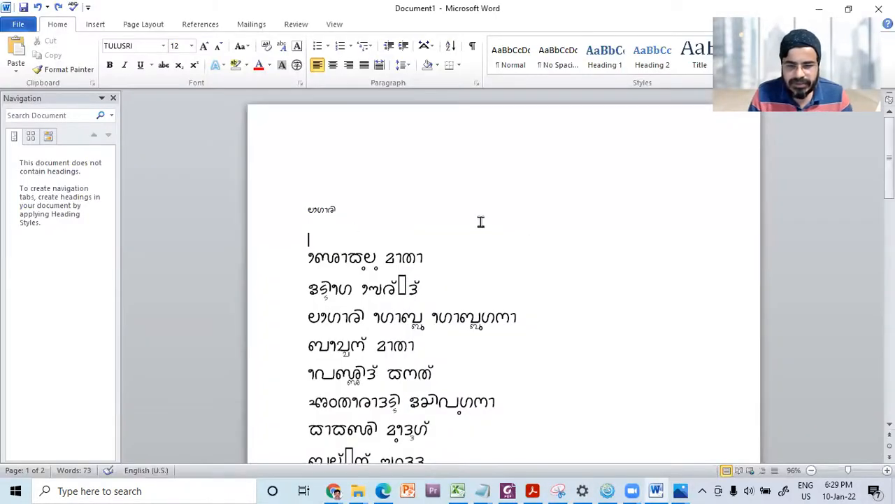
key(ctrl+z)
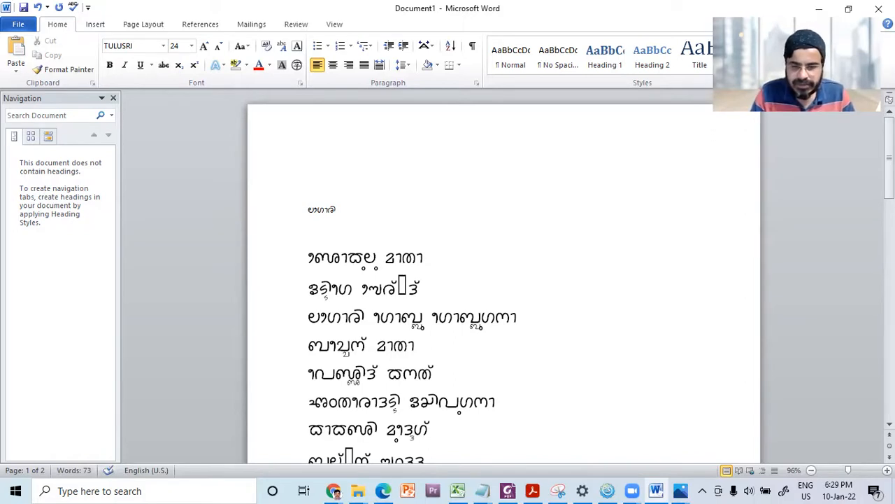
text(q)
key(BackSpace)
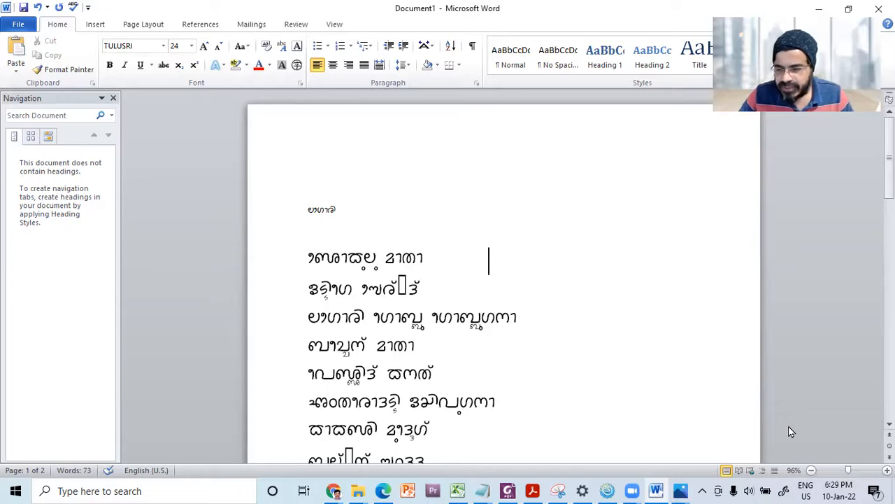
Switch the input language to the Ka-Naada Malayalam keyboard and set the font to TULUSRI
key(super+space)
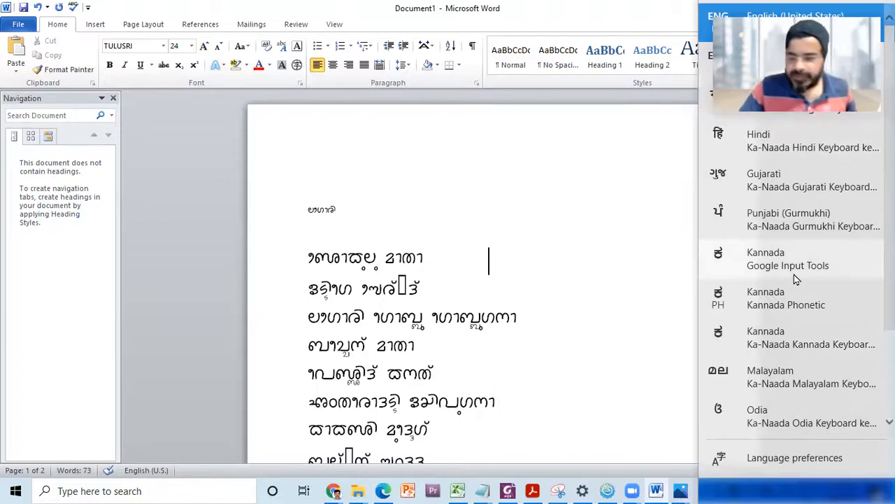
click(766, 385)
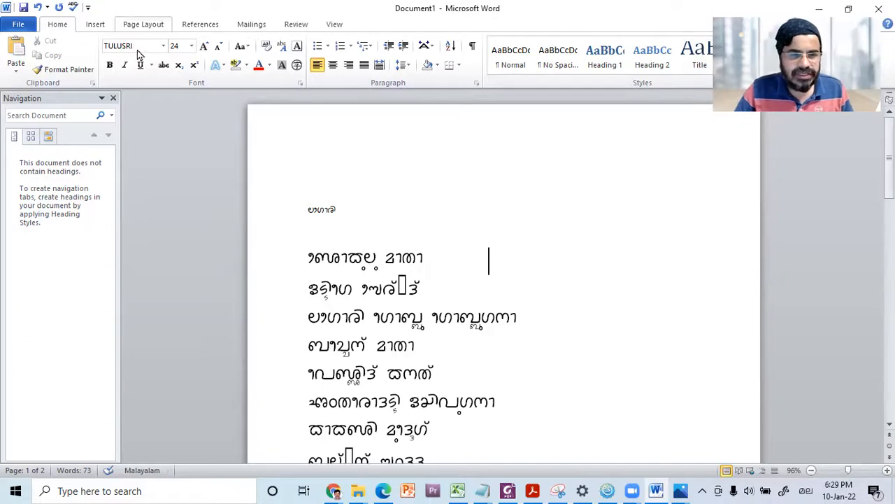
click(165, 46)
click(164, 46)
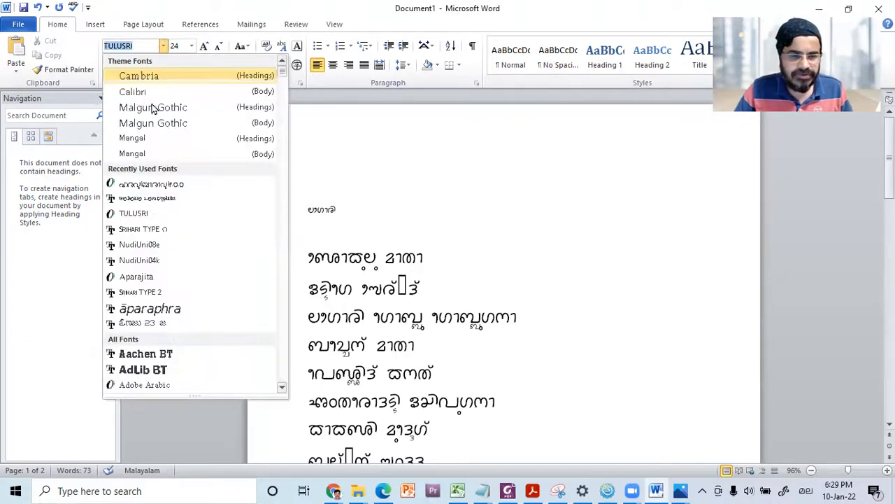
click(141, 214)
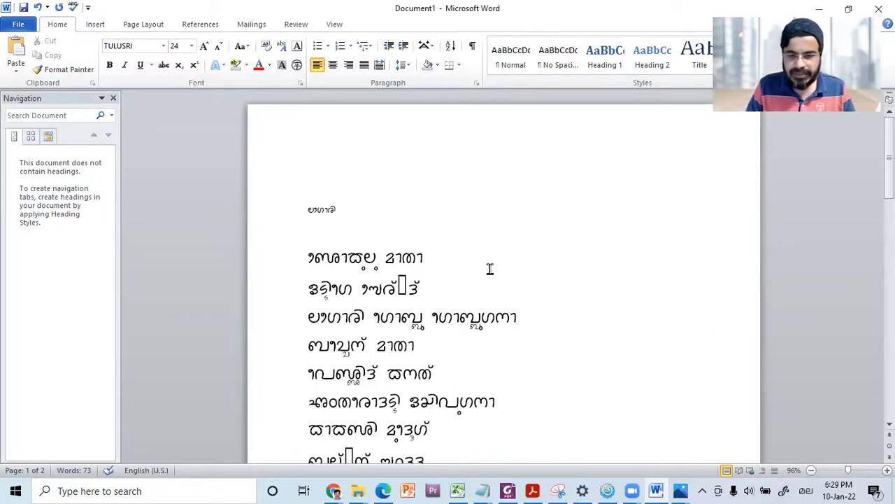
Beside the first line, try typing a doubled consonant both stacked and unstacked, and delete the test letters
text(ത്)
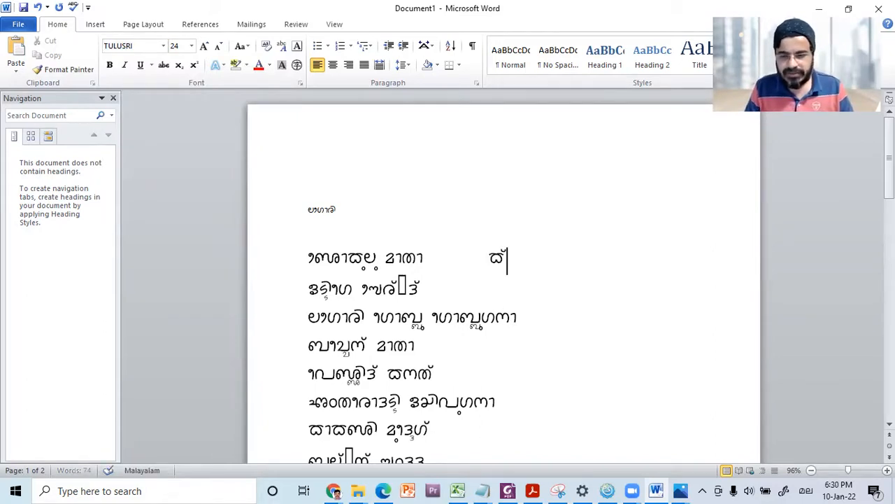
text(ത)
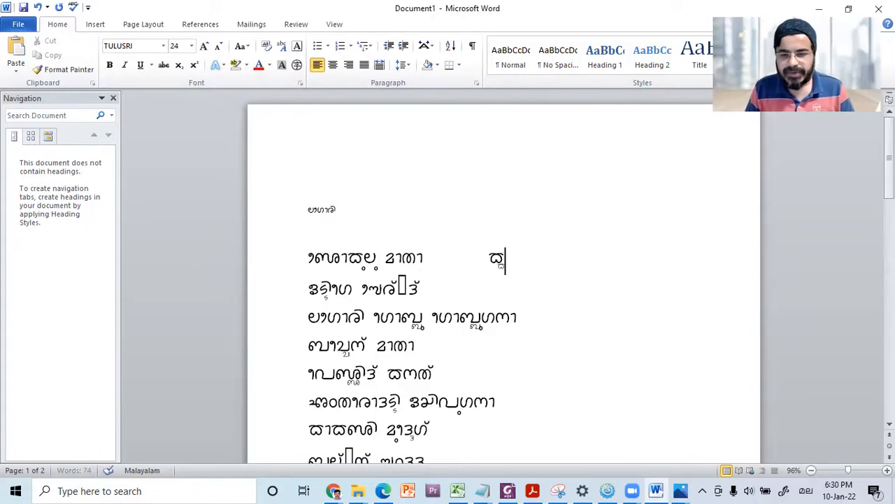
key(BackSpace)
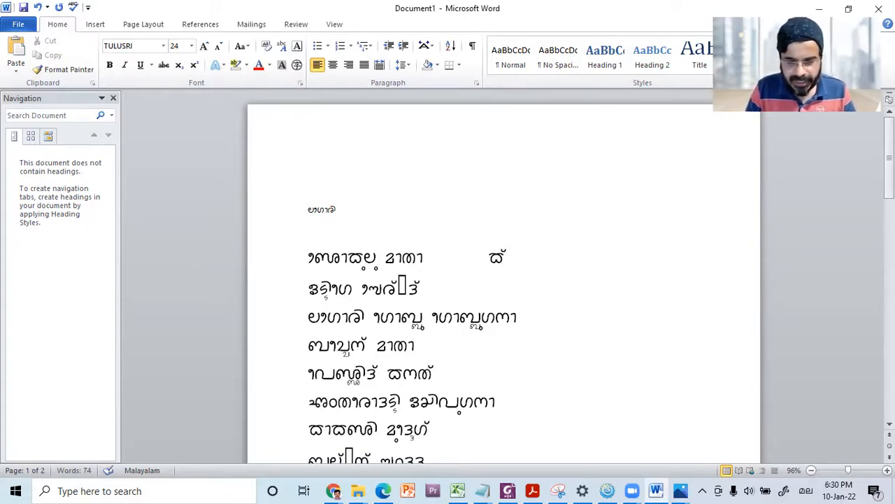
text(ത)
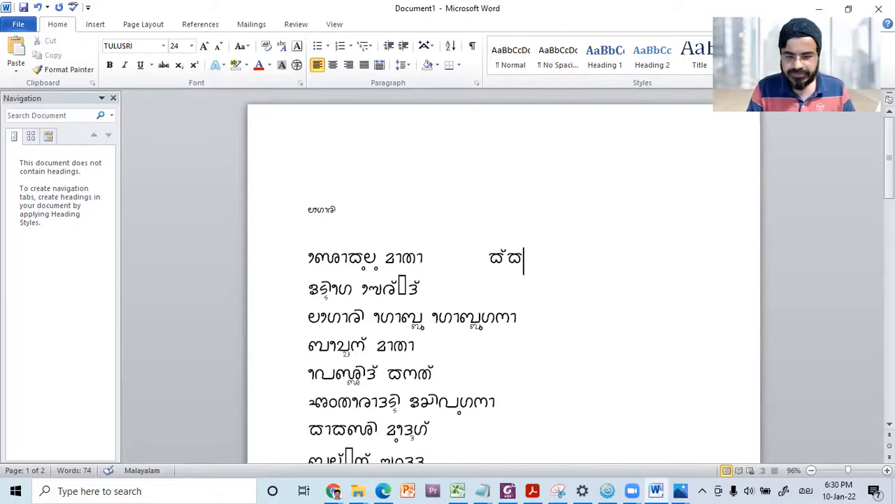
key(BackSpace)
key(BackSpace)
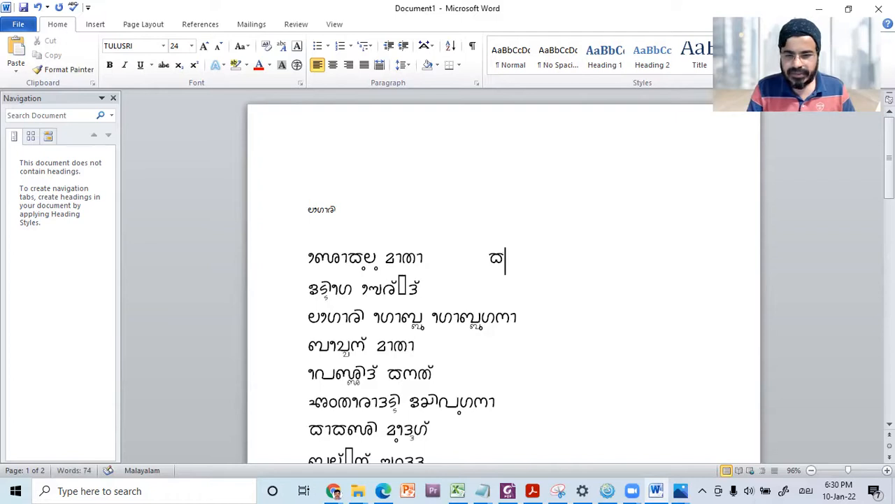
key(BackSpace)
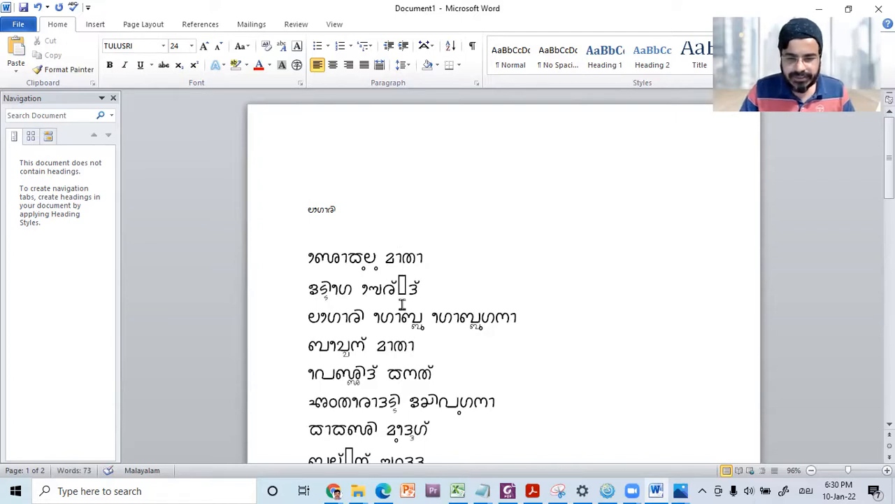
Try deleting the selected box character in the second line's last word, and undo the deletion
drag(399, 287, 421, 287)
click(371, 289)
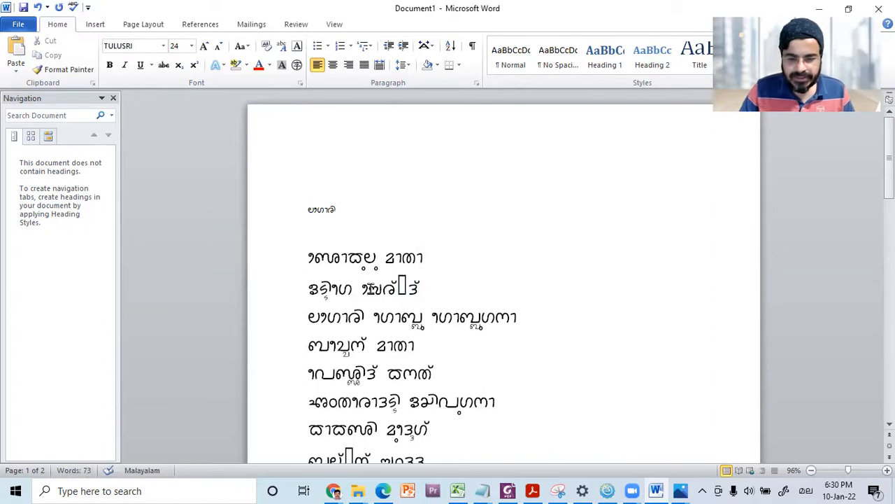
drag(397, 292, 405, 287)
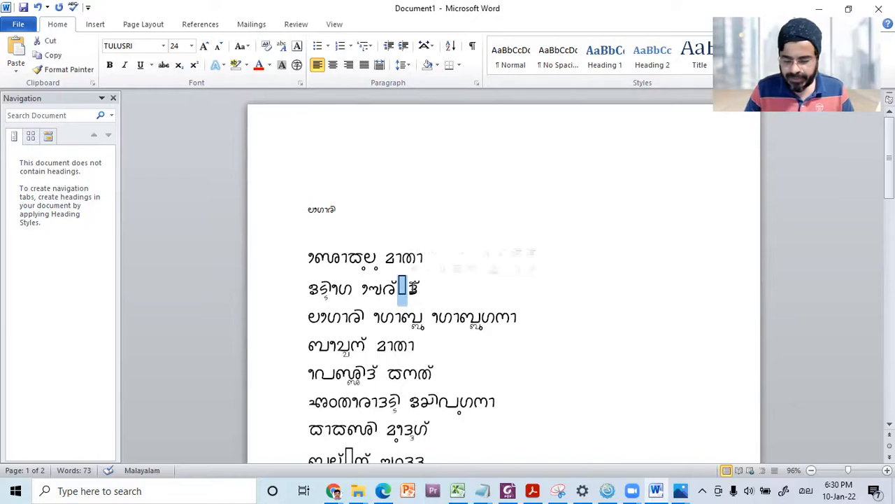
key(Delete)
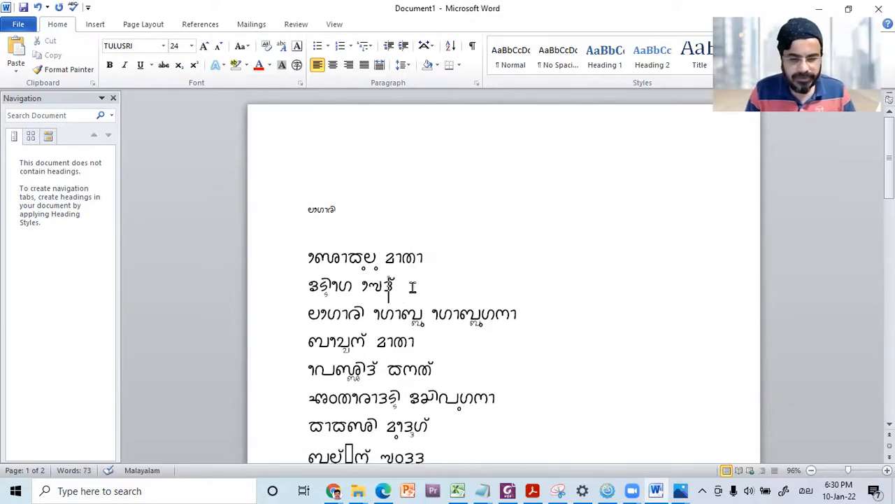
key(ctrl+z)
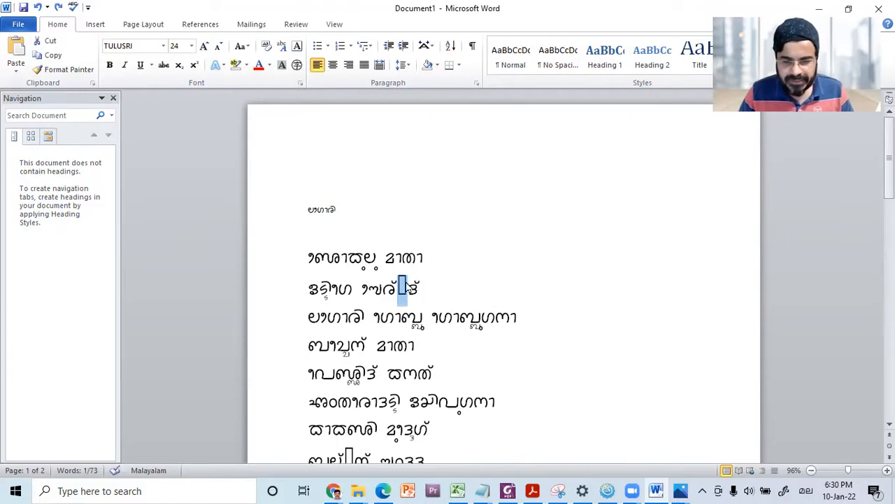
Delete only the box character from the second line's last word, and select the whole line
click(400, 287)
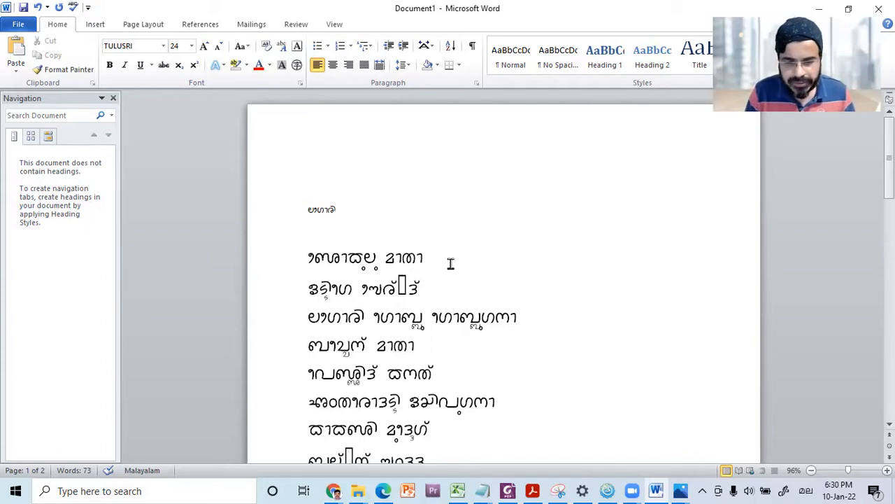
key(Delete)
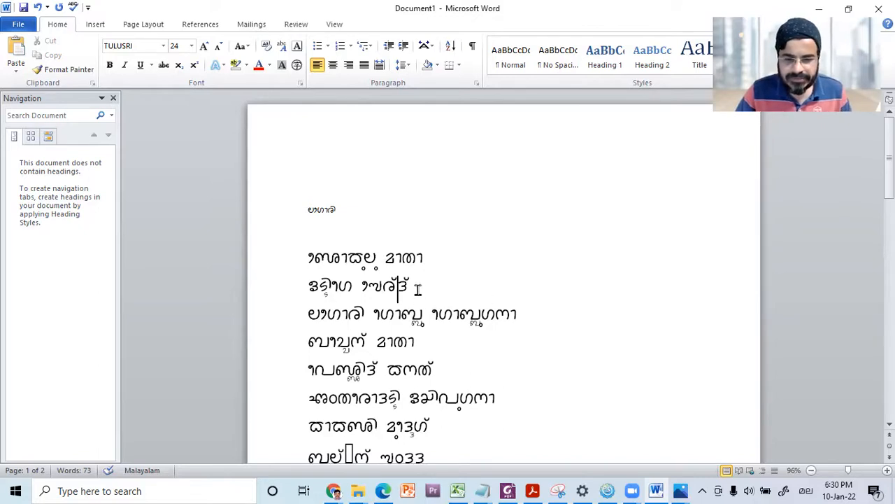
key(shift+Left)
triple_click(326, 285)
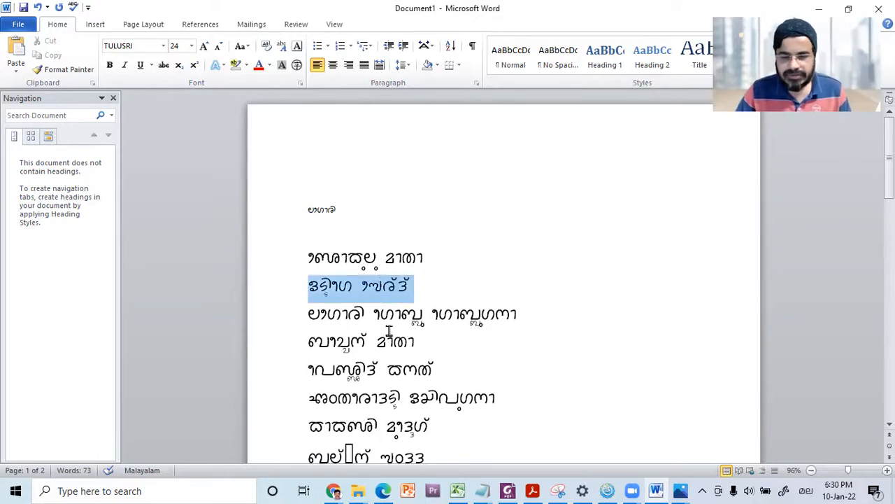
Increase the indent of the poem's ninth line and delete the box character from its first word
scroll(435, 361, down, 1)
scroll(365, 409, down, 1)
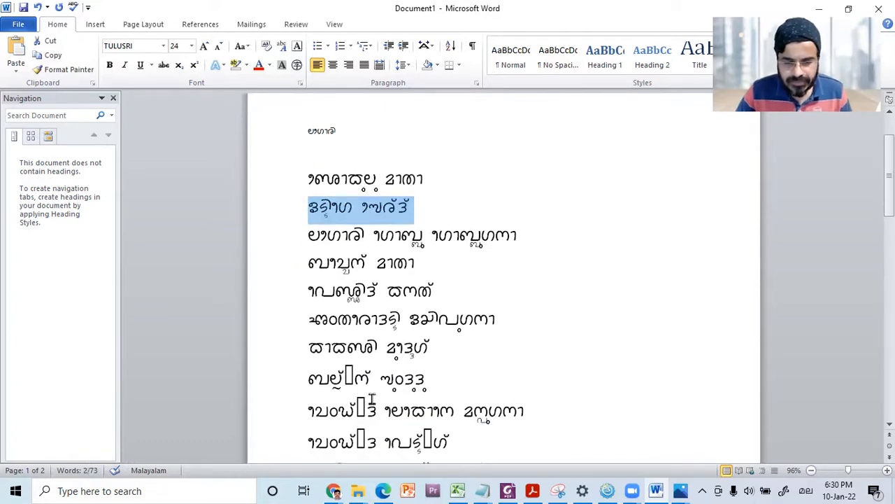
scroll(372, 399, down, 1)
scroll(362, 338, down, 1)
drag(368, 332, 356, 333)
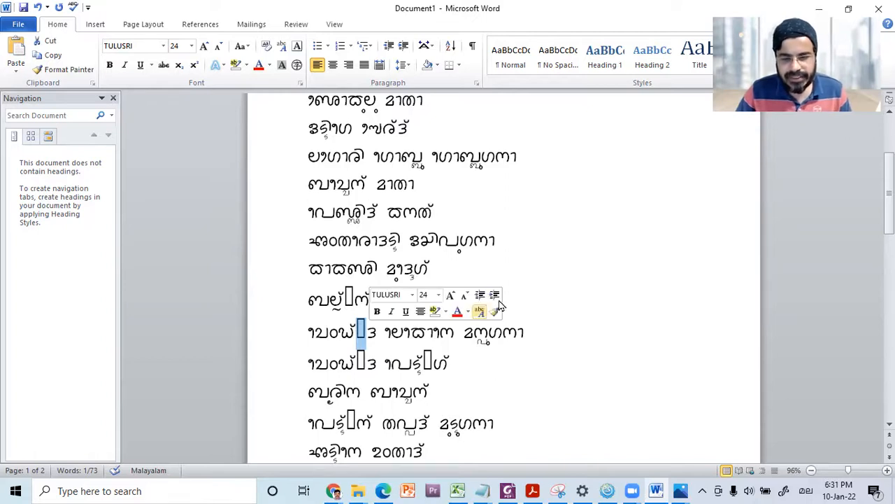
click(506, 295)
click(591, 276)
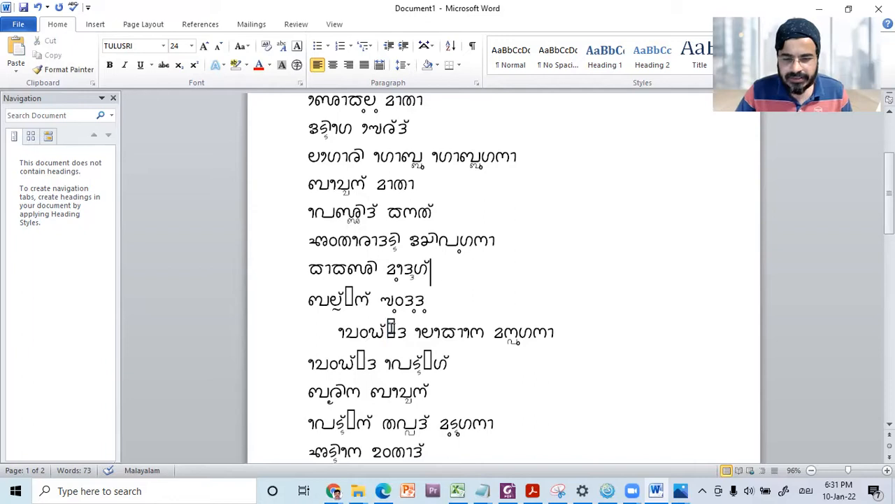
click(385, 330)
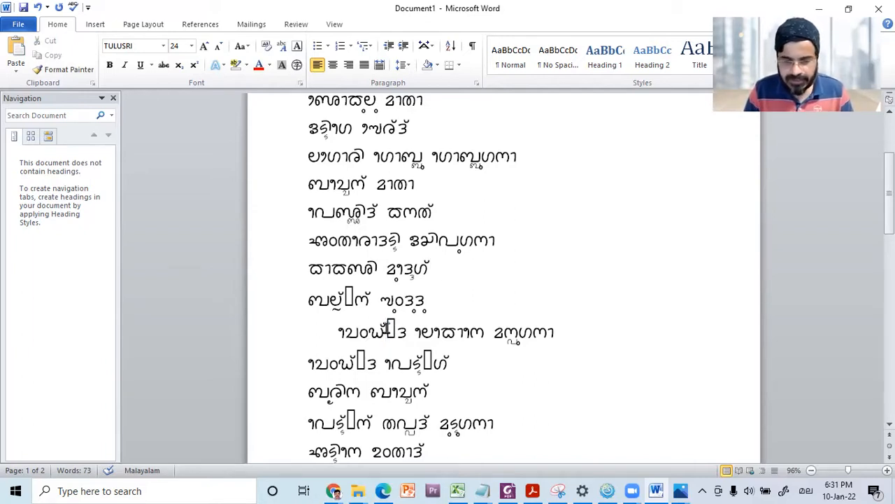
key(Delete)
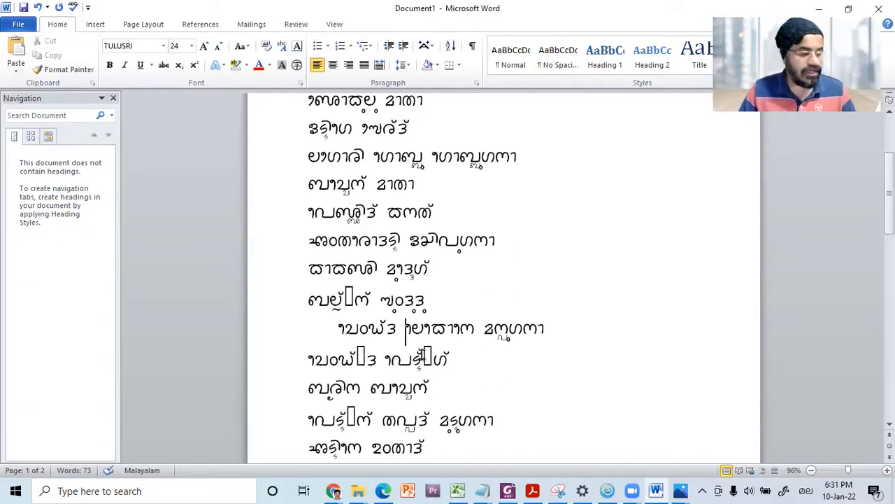
click(496, 368)
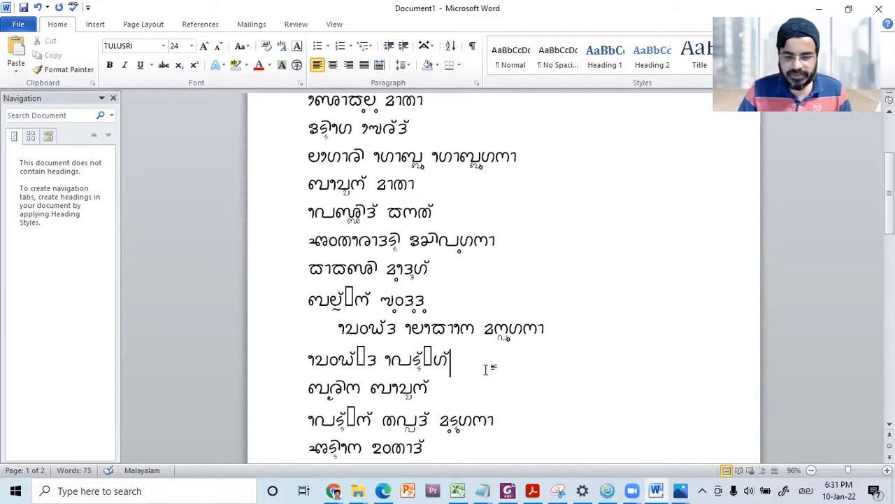
Look through both pages of the converted poem for remaining box characters and compare its lines
scroll(487, 369, down, 1)
scroll(420, 385, down, 3)
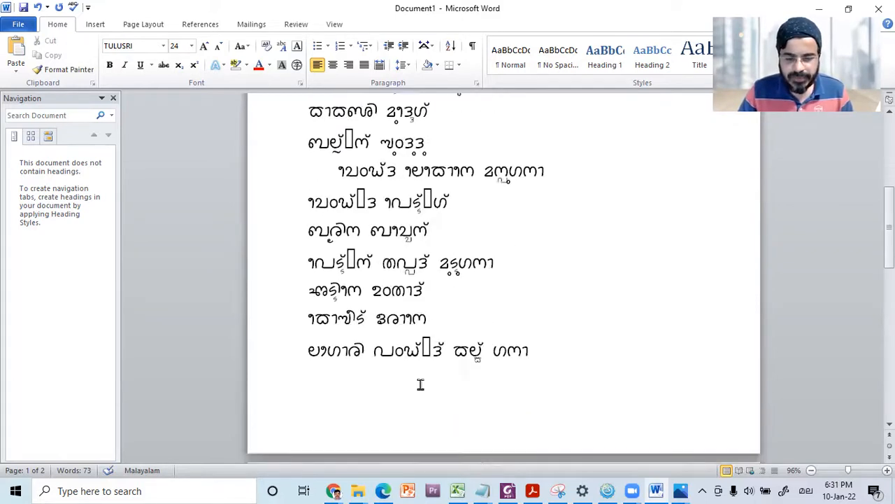
scroll(422, 383, down, 9)
scroll(348, 290, down, 5)
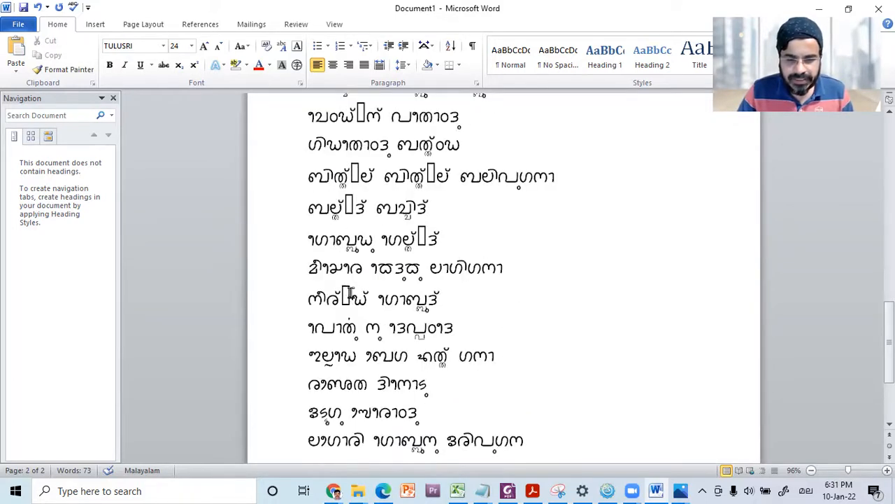
click(351, 295)
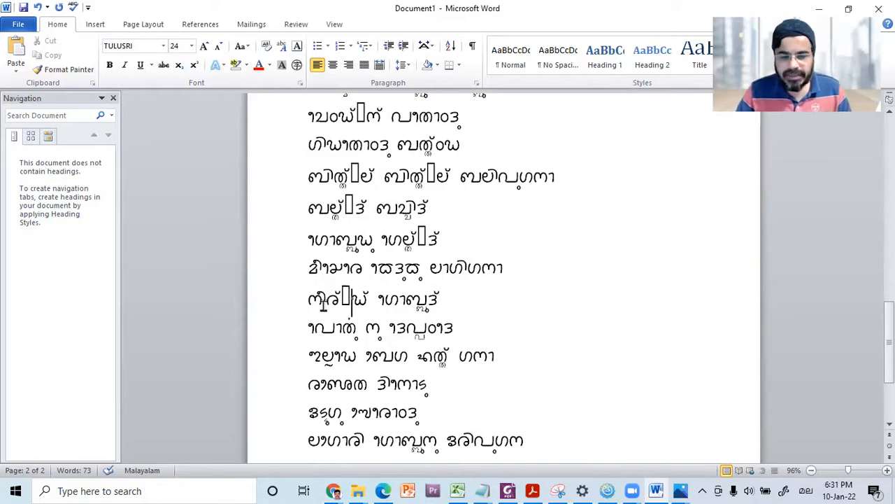
scroll(328, 297, down, 4)
scroll(344, 313, up, 6)
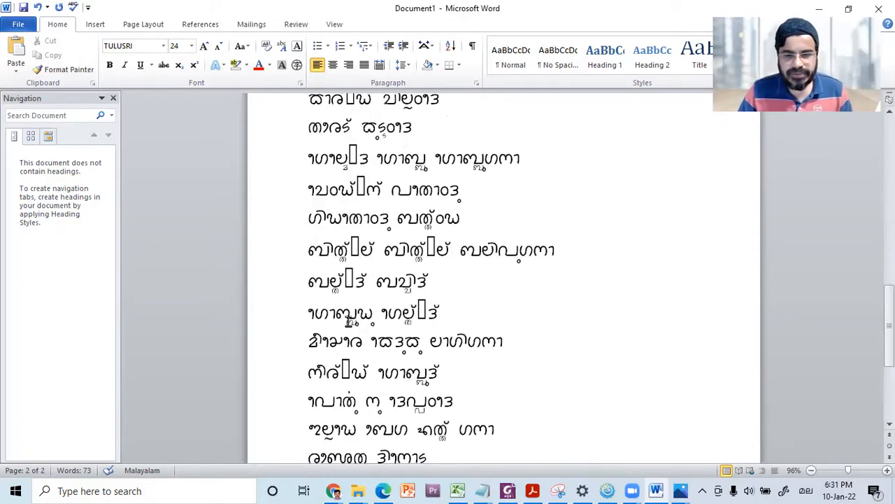
scroll(348, 321, up, 12)
scroll(352, 320, up, 4)
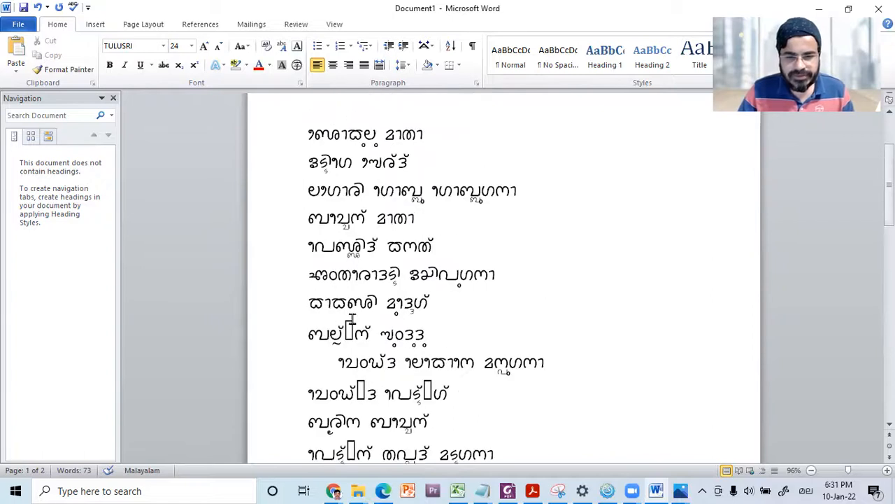
scroll(321, 185, up, 2)
triple_click(384, 175)
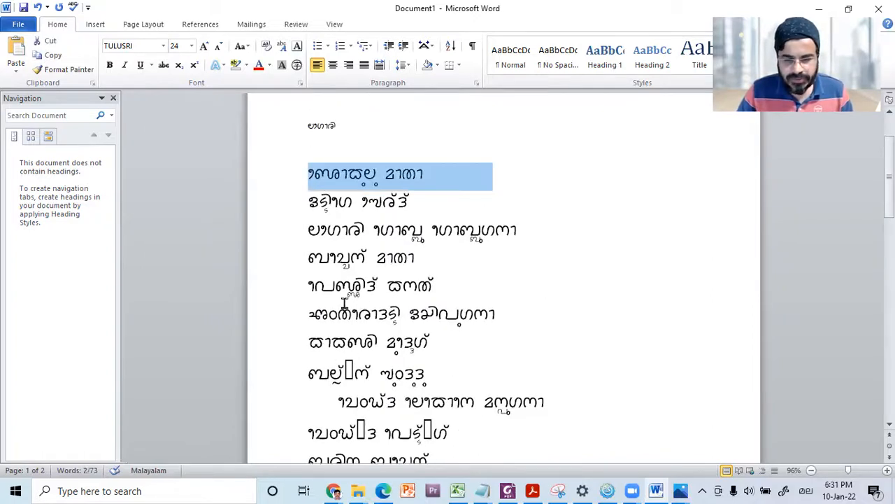
scroll(352, 342, down, 1)
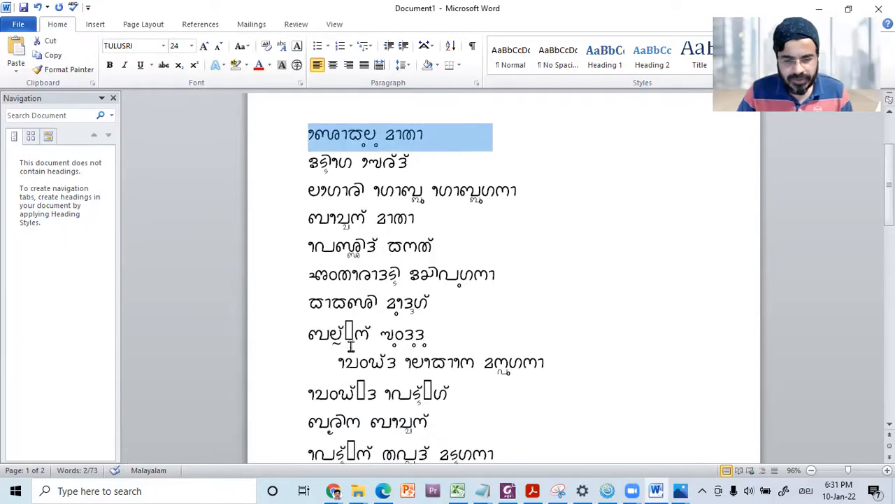
scroll(363, 338, down, 1)
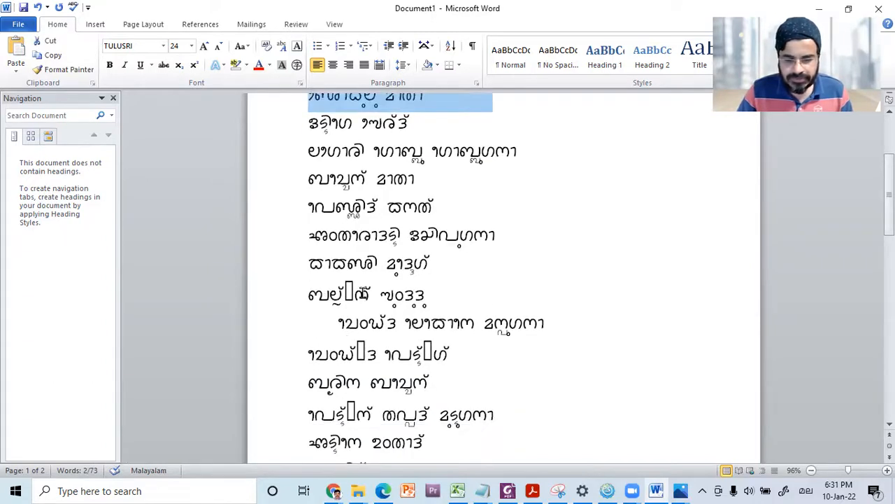
scroll(441, 342, down, 2)
click(359, 274)
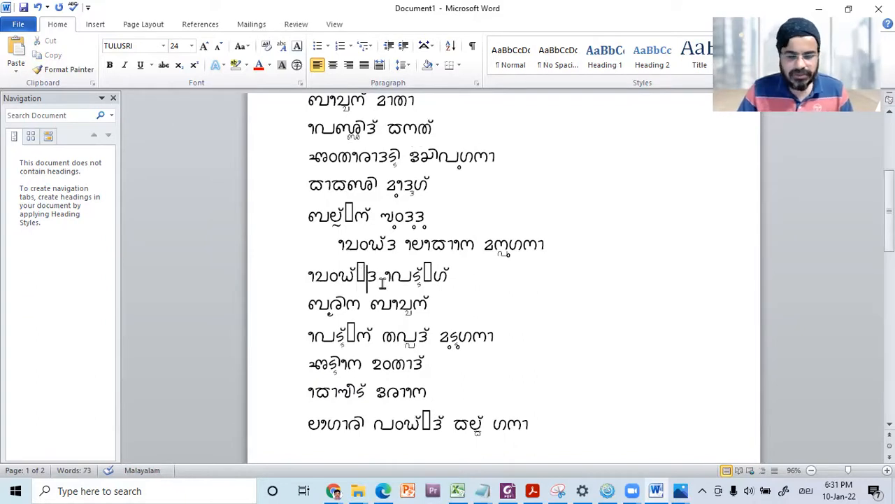
Switch to the Google Docs poem collection in Chrome and look through the Kannada text of the first two poems
click(334, 489)
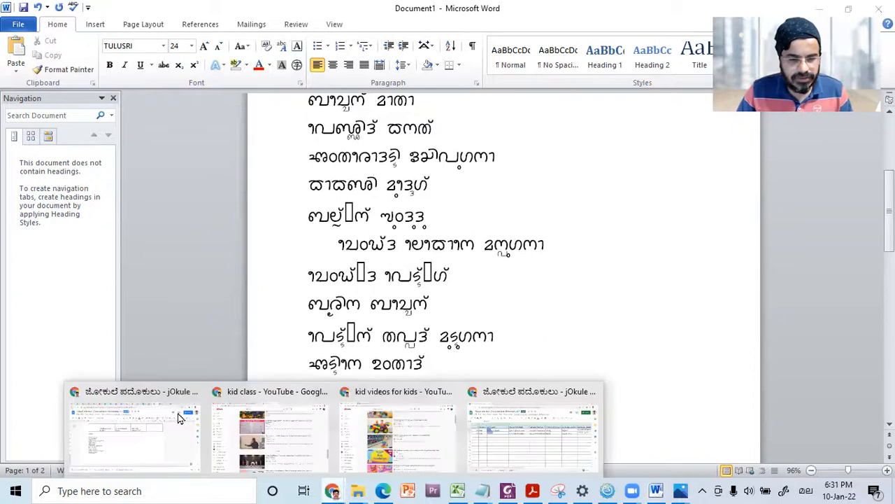
click(120, 396)
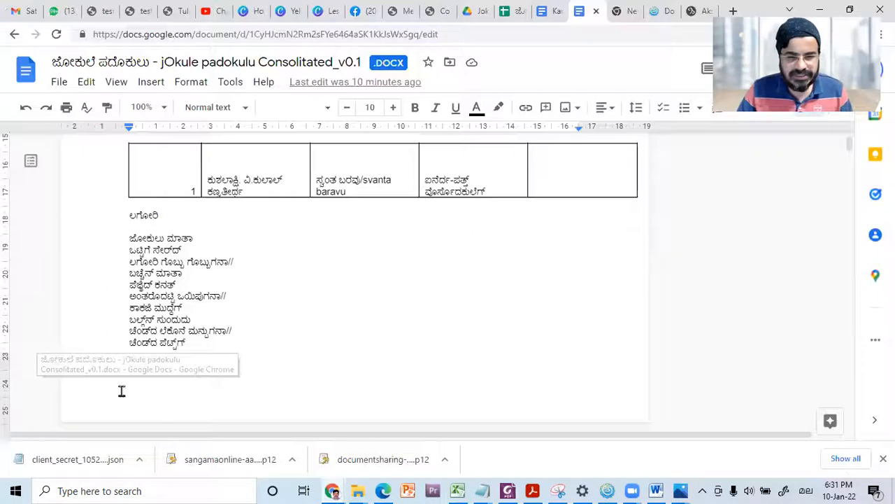
scroll(203, 273, down, 1)
click(199, 261)
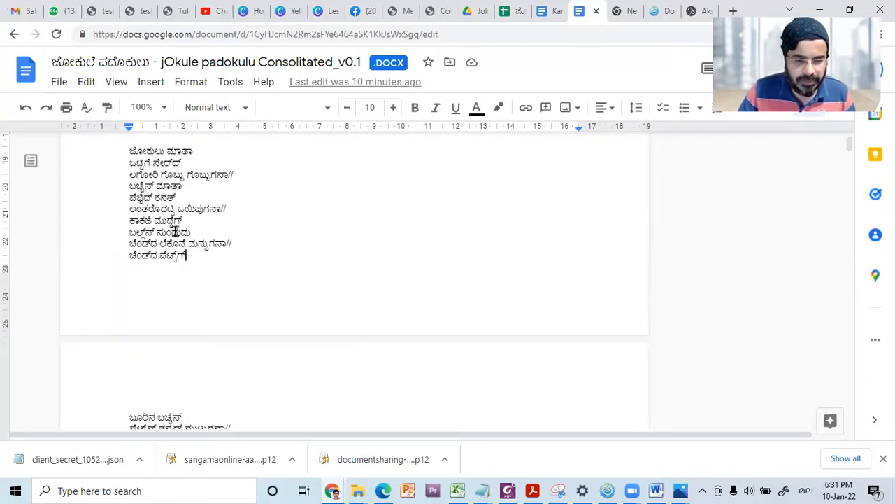
scroll(179, 311, down, 5)
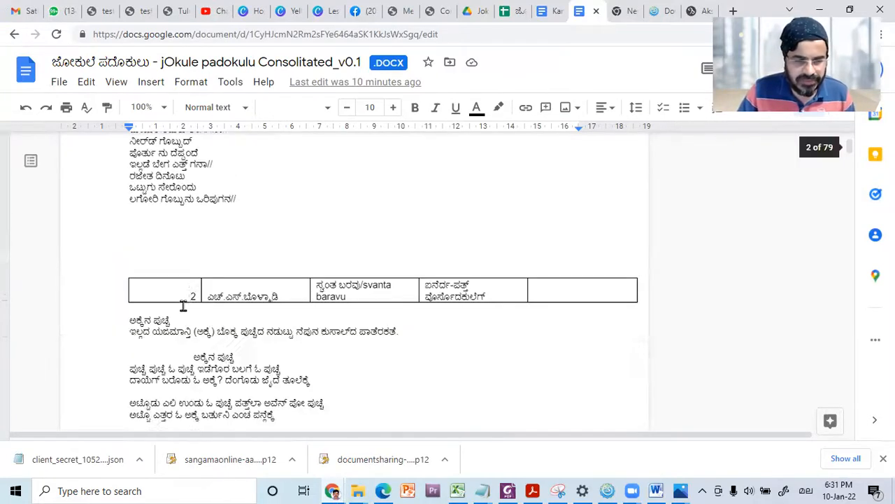
scroll(230, 350, down, 4)
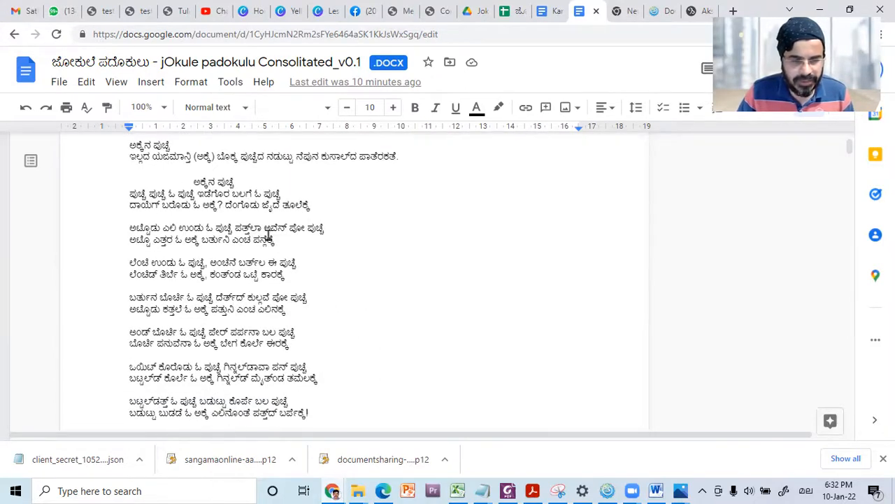
drag(130, 206, 257, 350)
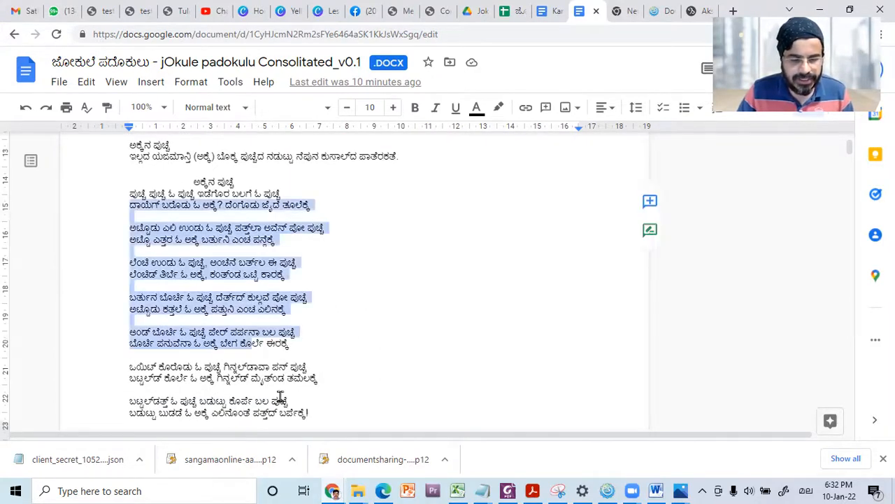
scroll(272, 384, up, 3)
scroll(166, 292, up, 3)
drag(131, 258, 223, 320)
scroll(224, 329, down, 1)
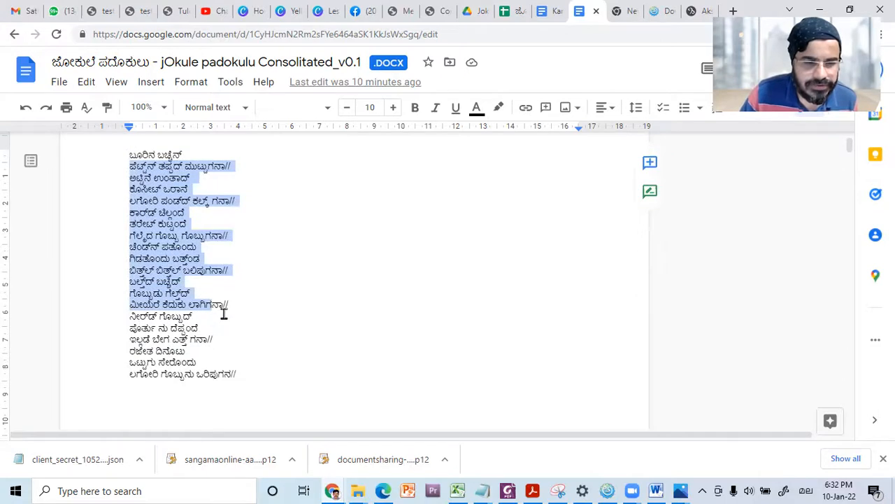
scroll(231, 344, down, 2)
scroll(233, 350, down, 3)
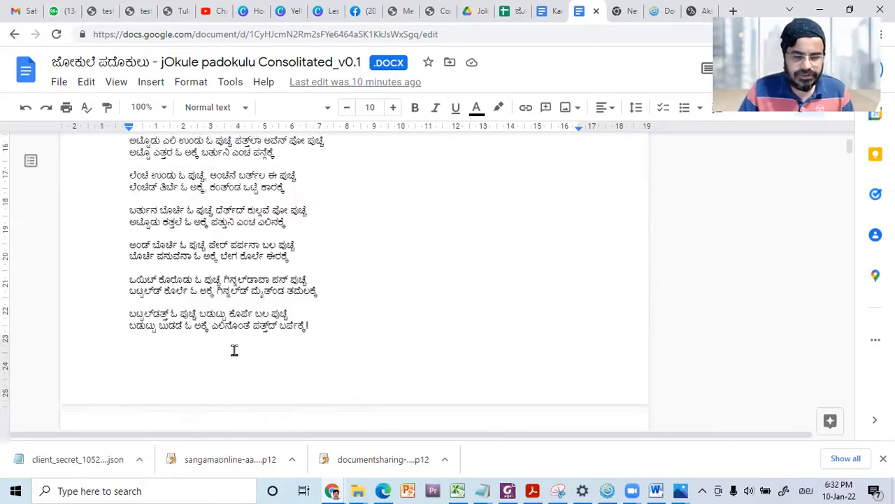
scroll(280, 381, up, 3)
scroll(273, 396, up, 8)
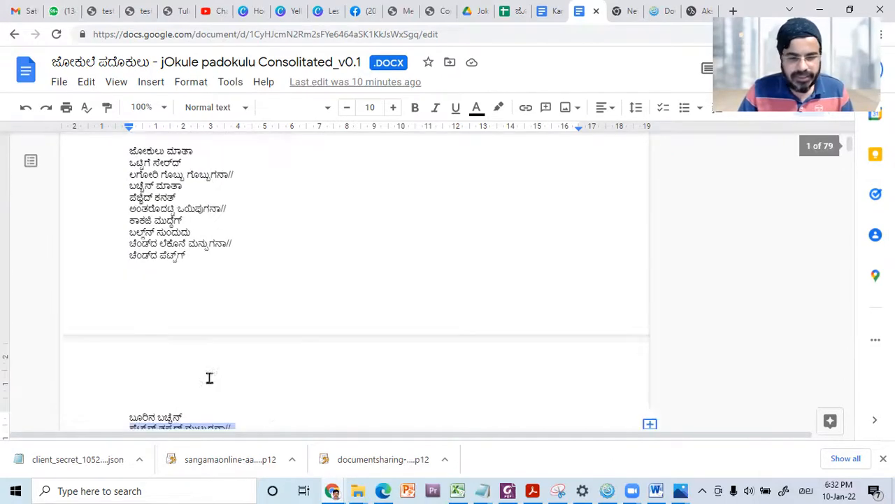
Review the Tulu-script poem in Pada and the Aksharamukha script converter page in Chrome
click(606, 490)
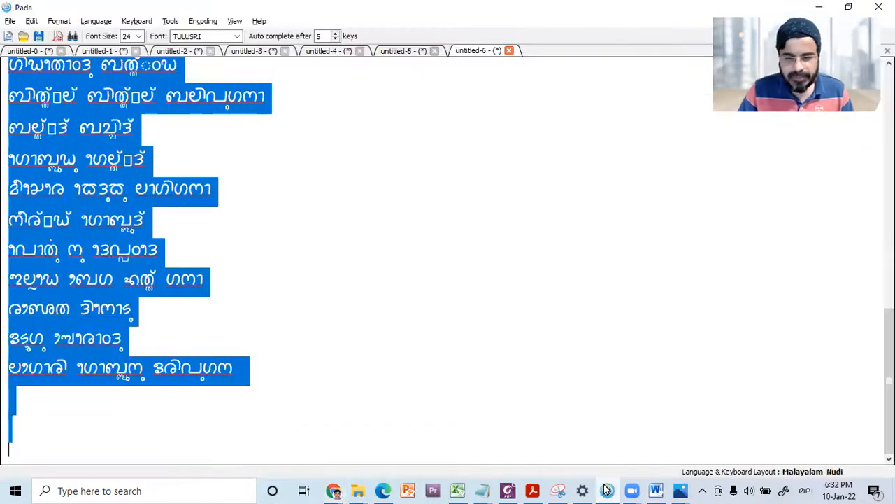
click(332, 491)
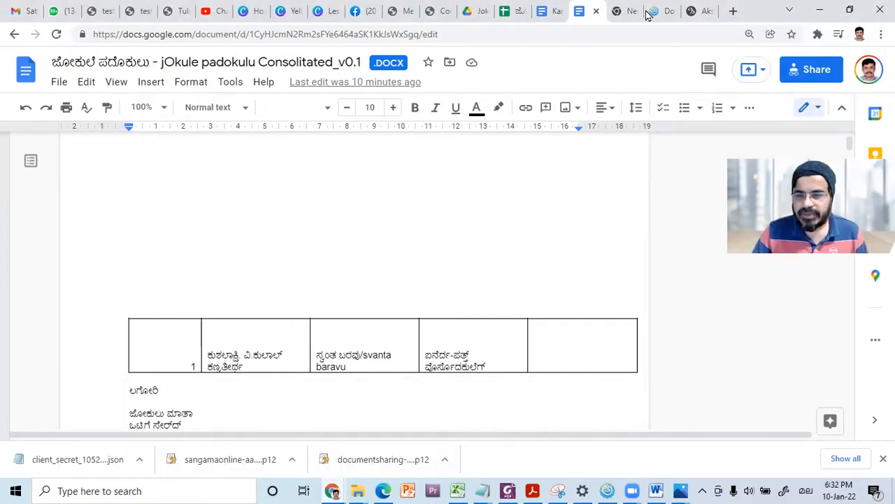
click(704, 12)
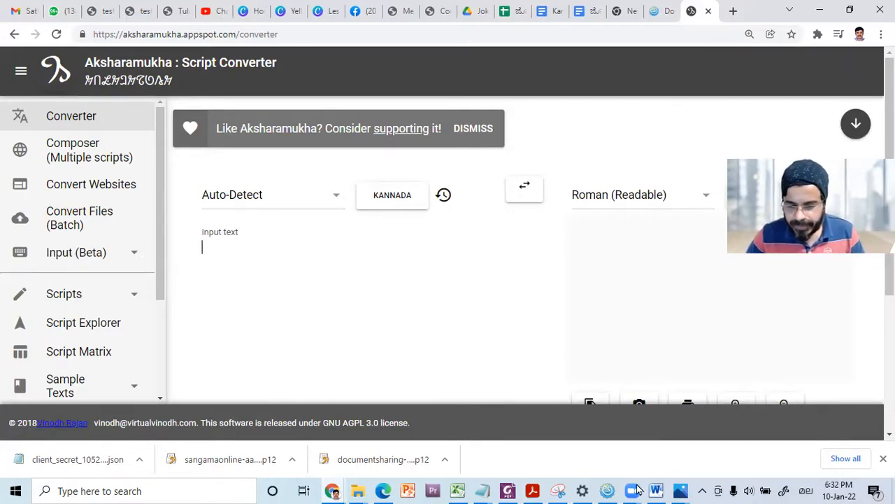
click(603, 490)
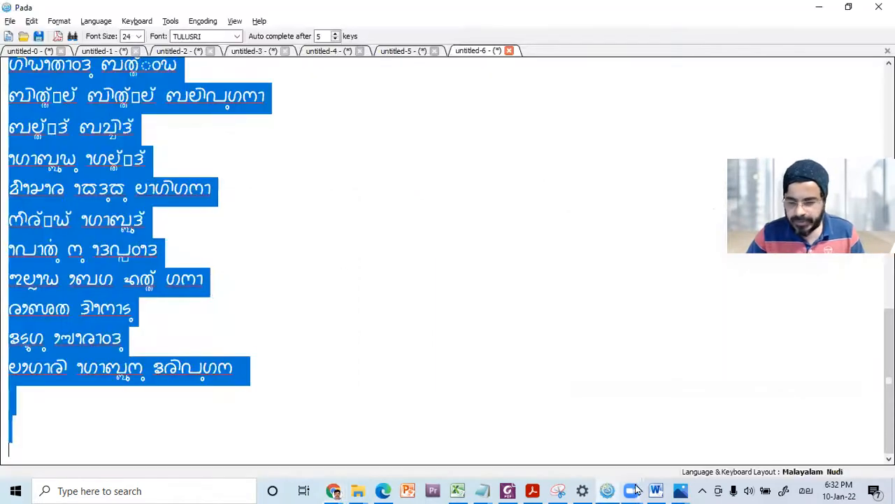
click(332, 490)
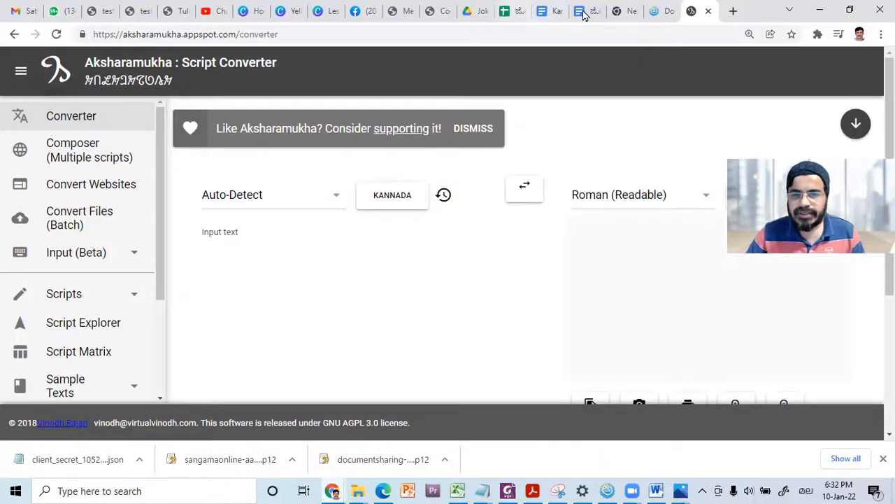
Copy the first-page part of the Kannada ಲಗೋರಿ poem, title included, from Google Docs into the Aksharamukha converter's input text
click(580, 12)
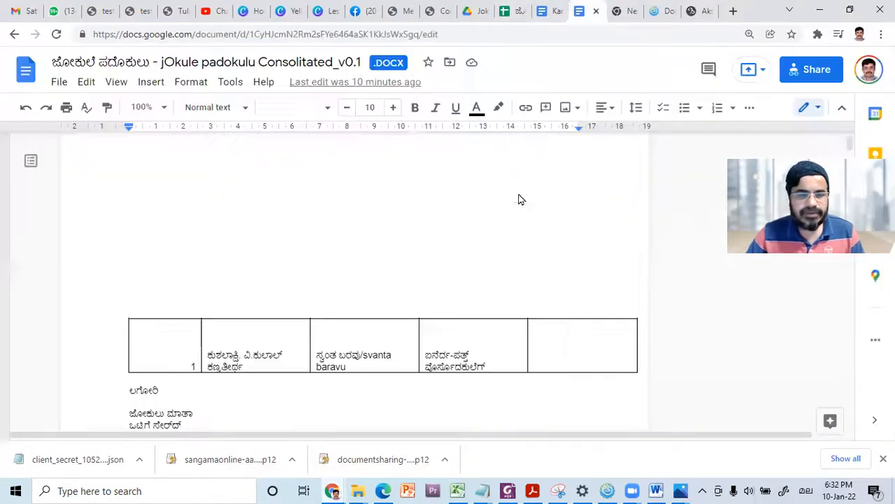
scroll(286, 282, up, 6)
scroll(297, 281, down, 7)
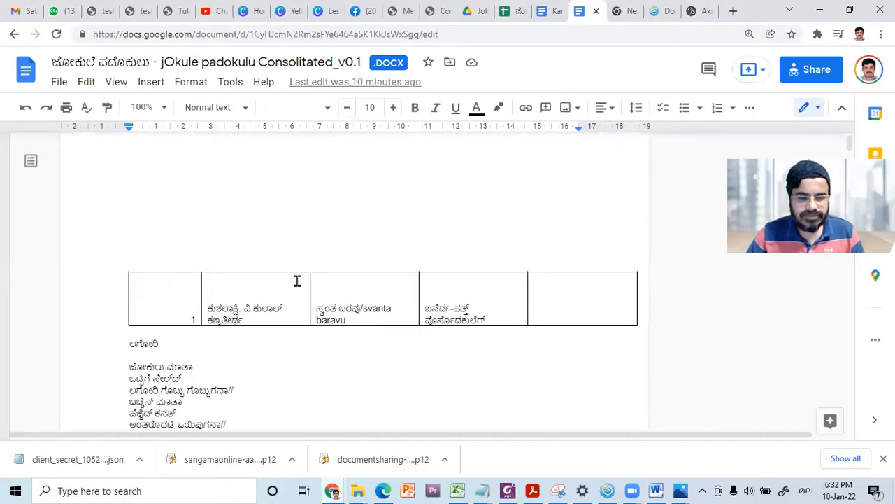
scroll(206, 250, up, 3)
scroll(121, 259, down, 5)
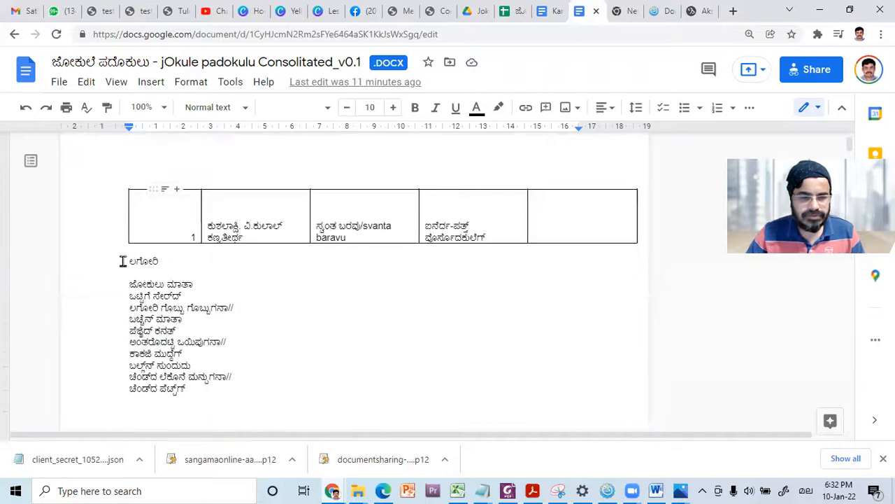
triple_click(208, 364)
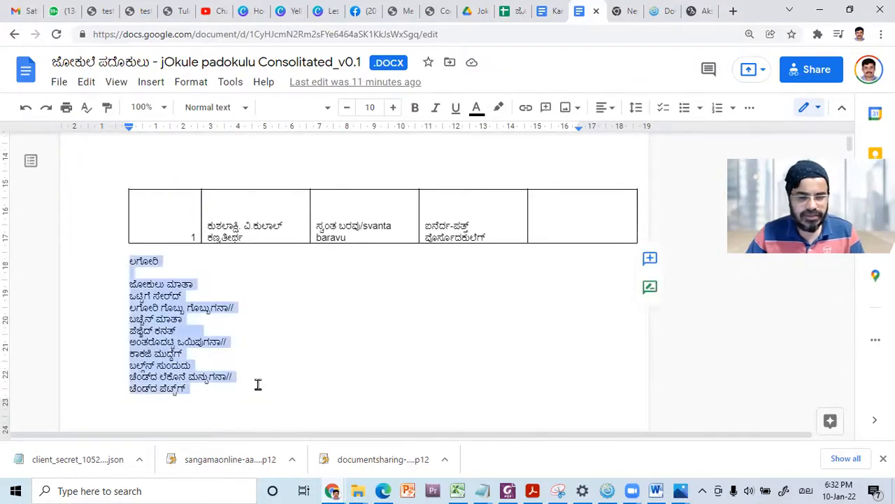
click(692, 11)
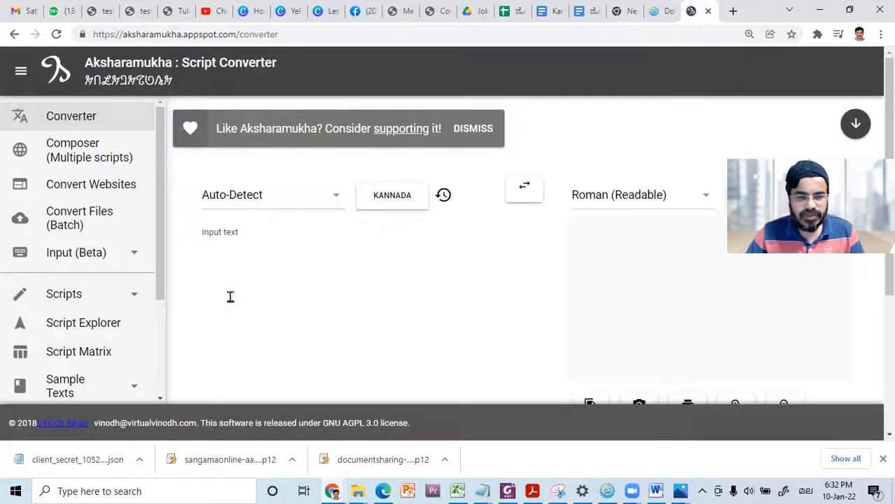
click(227, 251)
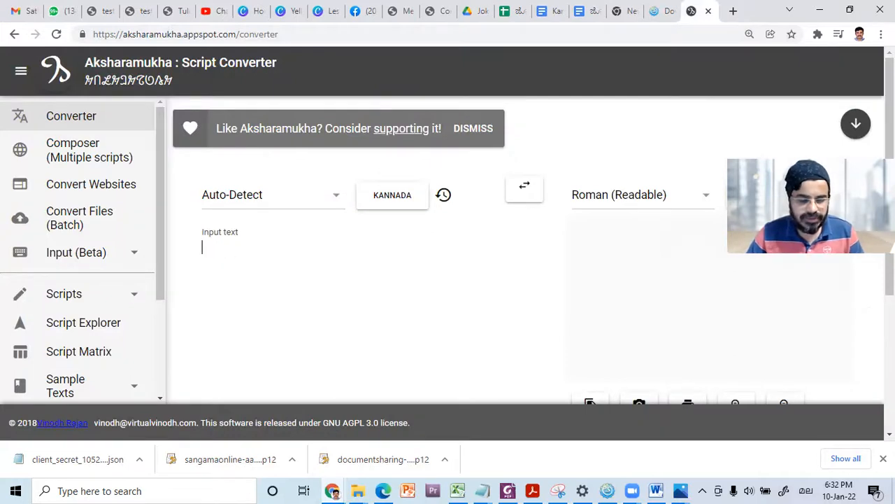
key(ctrl+v)
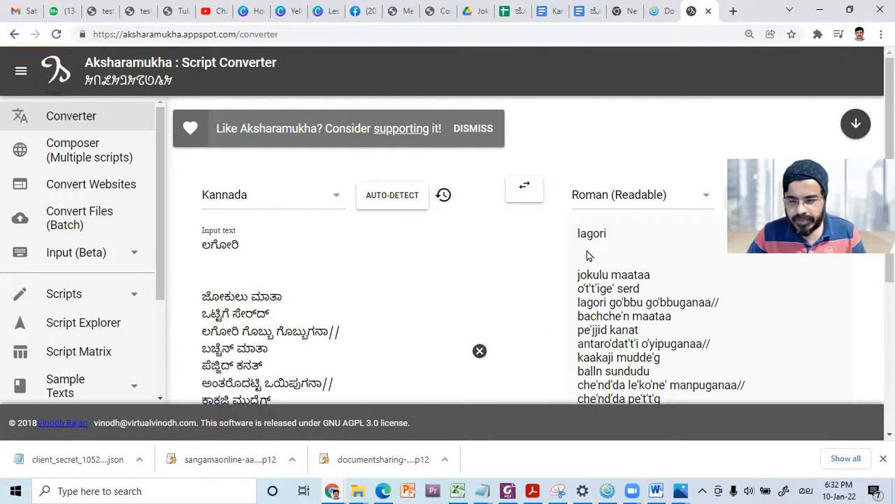
Set the converter's output script to Malayalam and select the whole converted poem from the title to the last line
click(704, 199)
scroll(580, 203, down, 5)
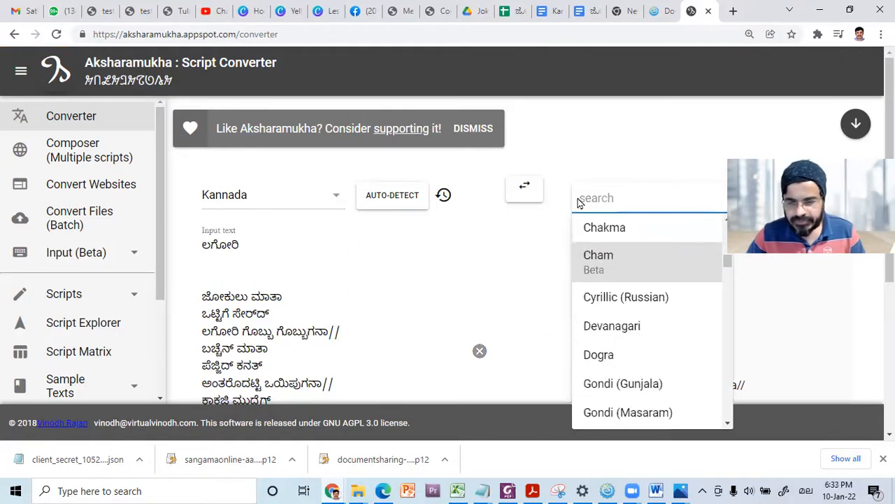
scroll(655, 321, down, 8)
scroll(656, 321, down, 3)
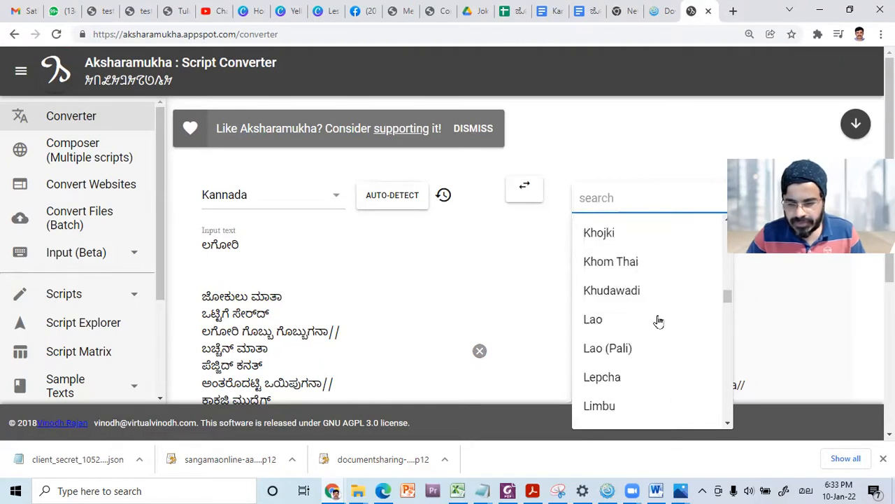
scroll(658, 321, down, 3)
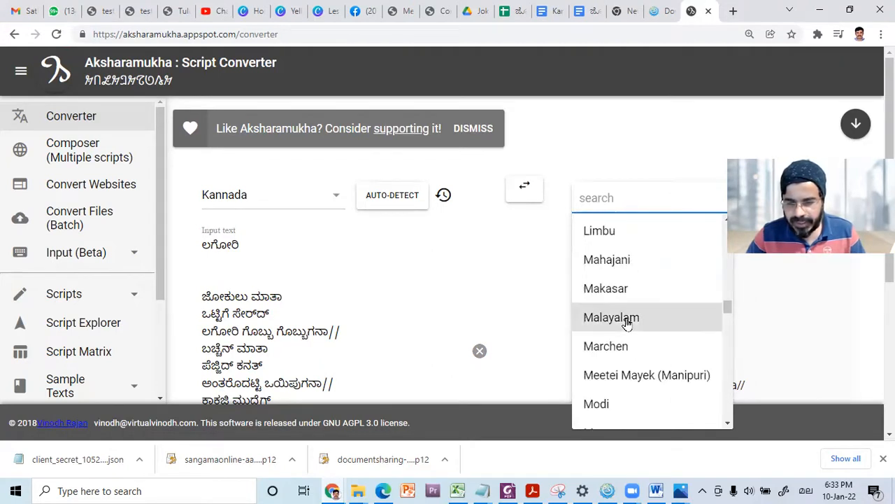
click(629, 318)
scroll(578, 159, down, 1)
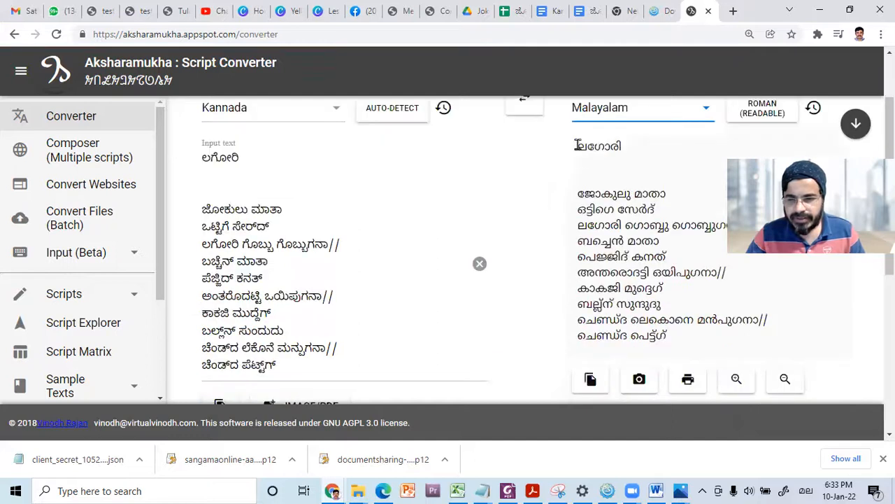
drag(578, 144, 690, 344)
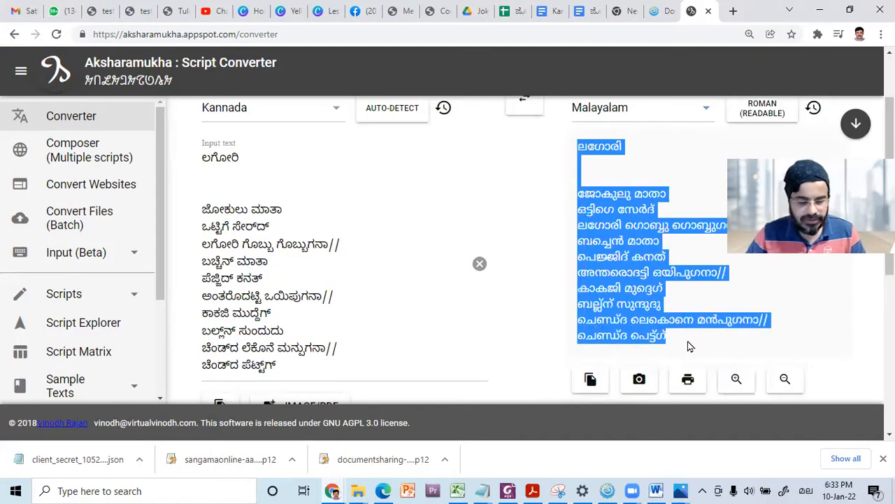
Switch to the Word document and paste the converted Malayalam poem onto a new page after the last line
click(654, 489)
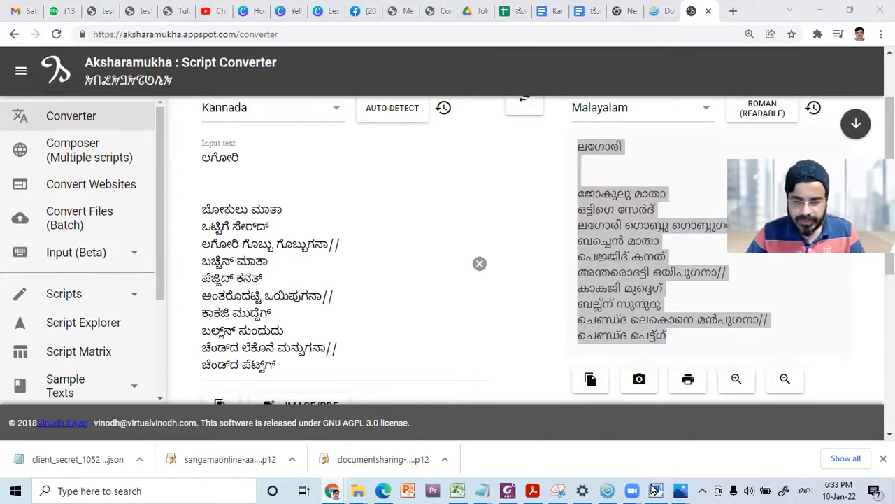
scroll(494, 385, down, 5)
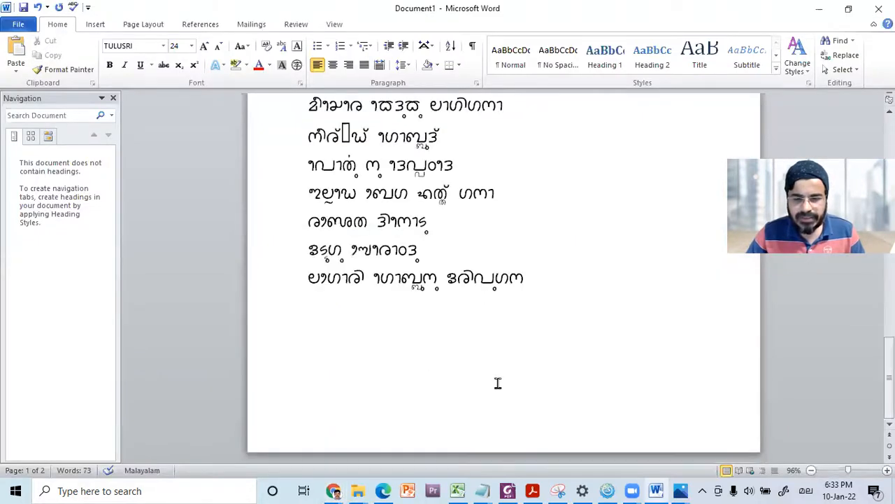
click(533, 280)
key(ctrl+Return)
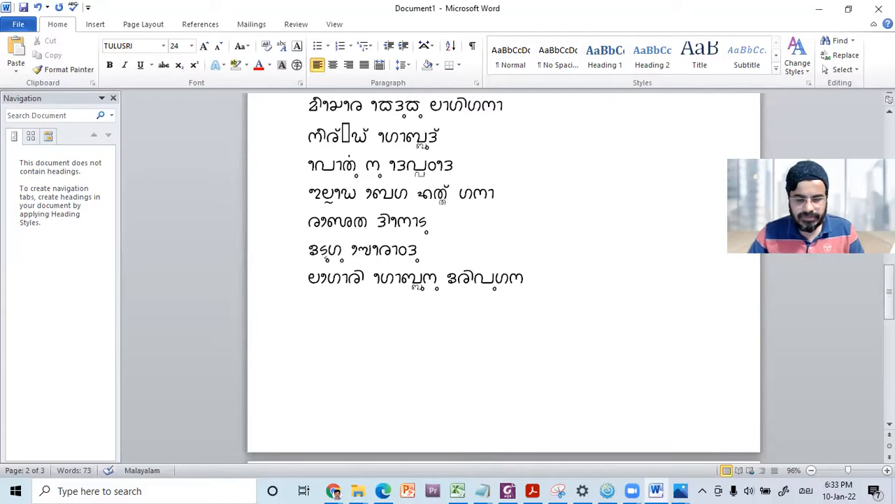
key(ctrl+v)
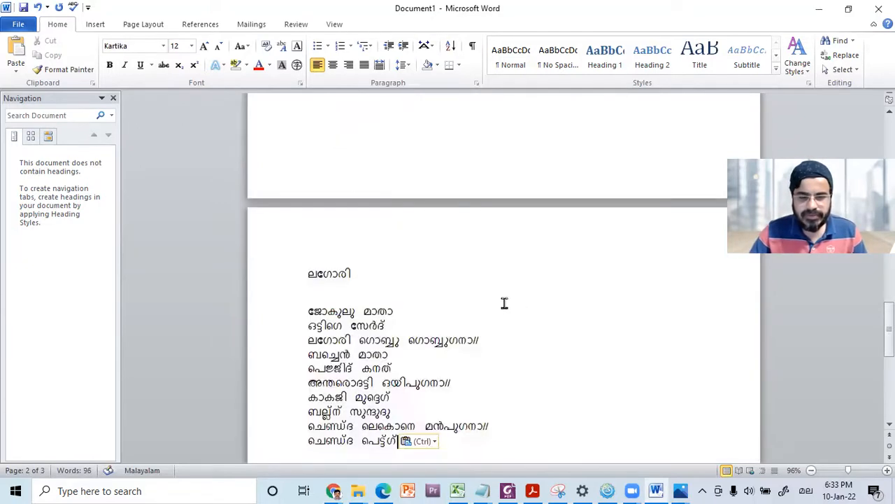
Format the whole pasted poem, title included, in the TULUSRI font at size 24
drag(302, 194, 500, 384)
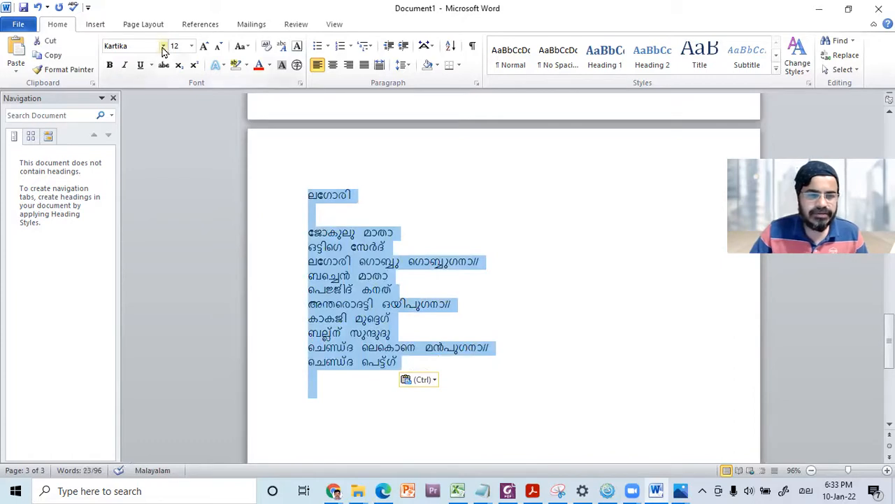
click(163, 46)
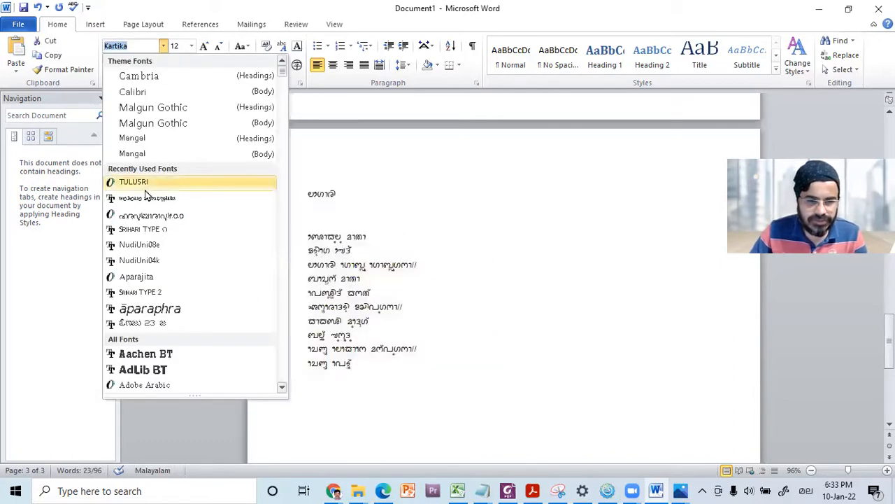
click(126, 183)
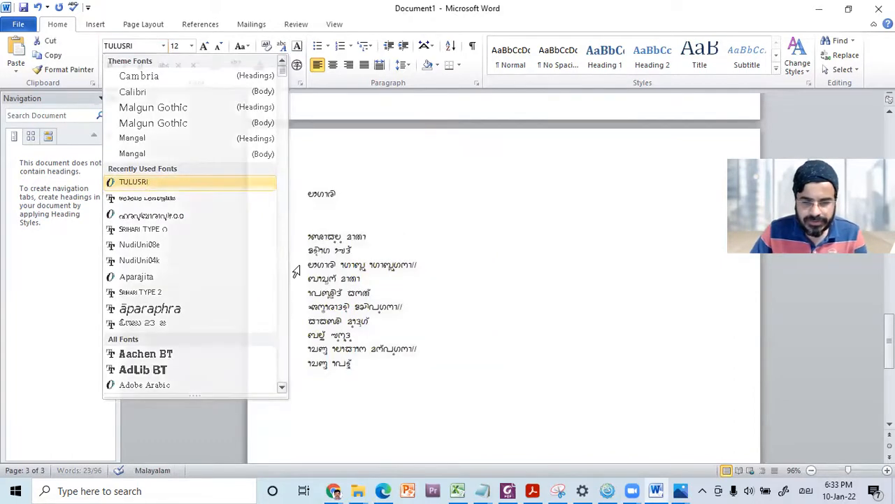
shift+click(276, 198)
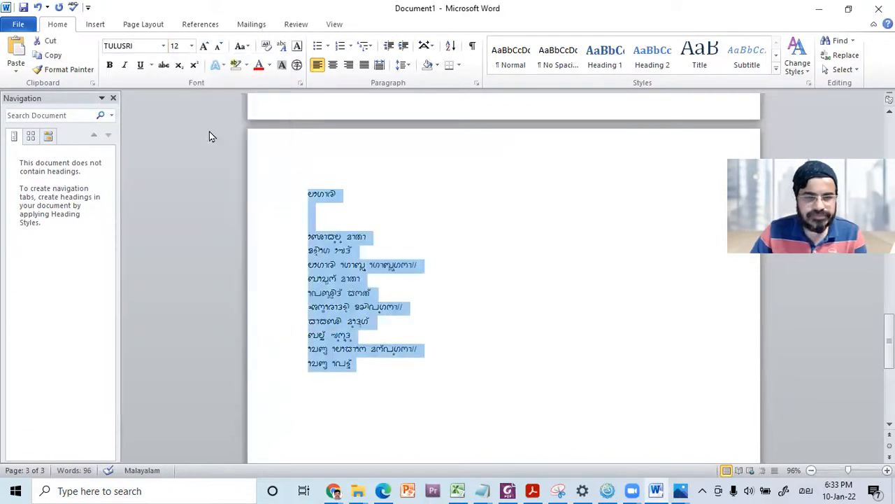
click(191, 45)
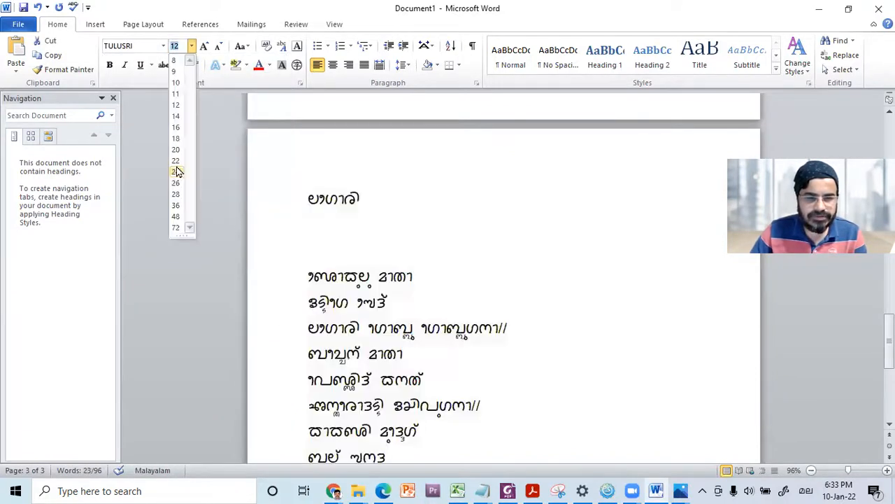
key(Return)
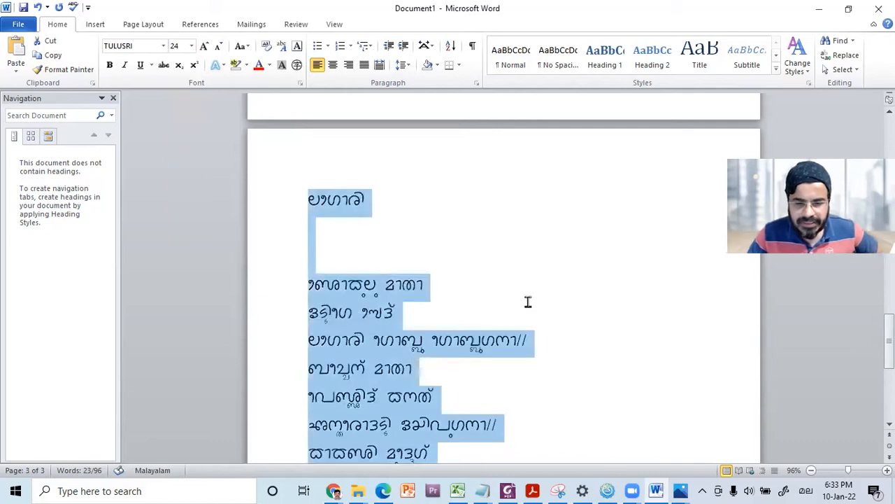
Look through the reformatted Tulu-script poem on the third page, from the title to the last line
click(397, 314)
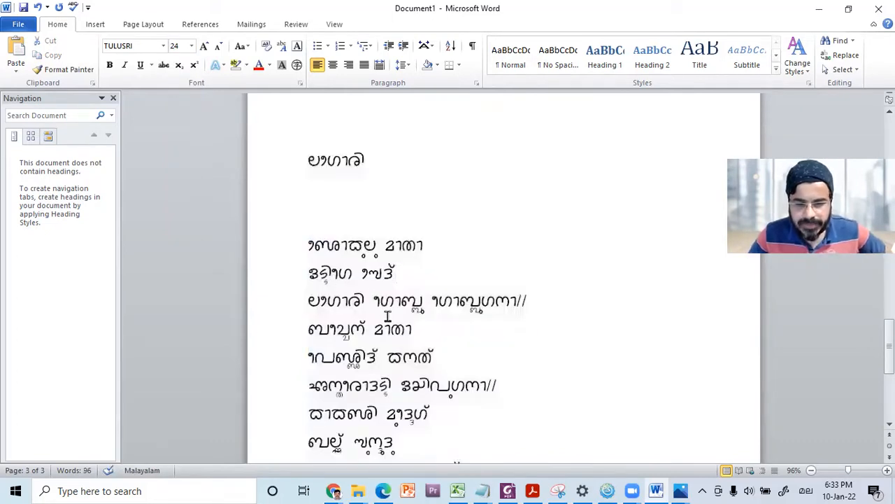
scroll(333, 322, down, 1)
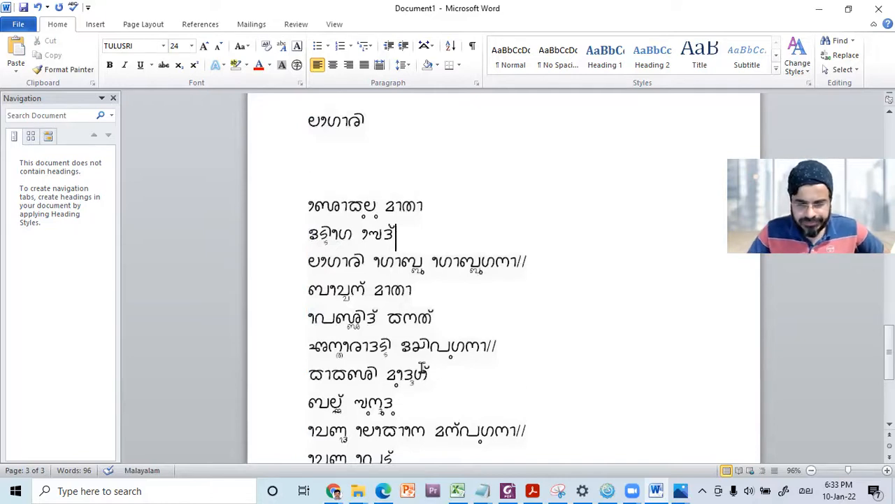
click(312, 207)
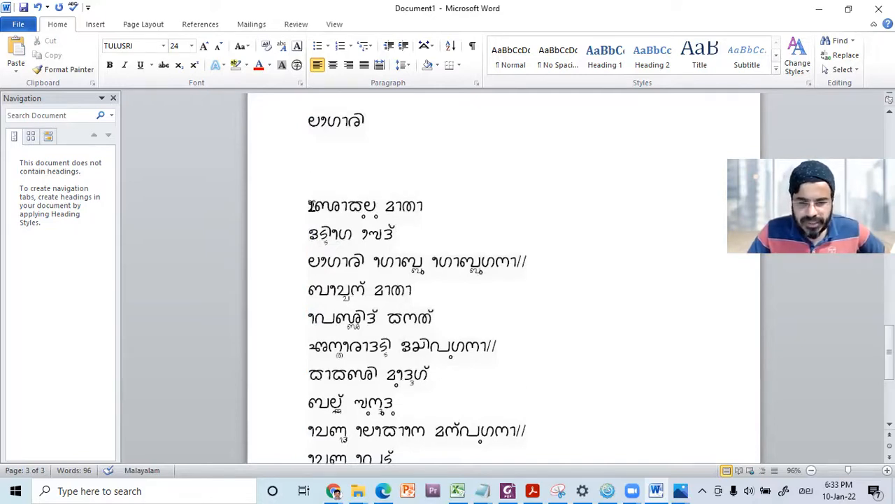
key(shift+Down)
key(shift+Down)
key(shift+Down)
key(shift+Down)
shift+click(529, 456)
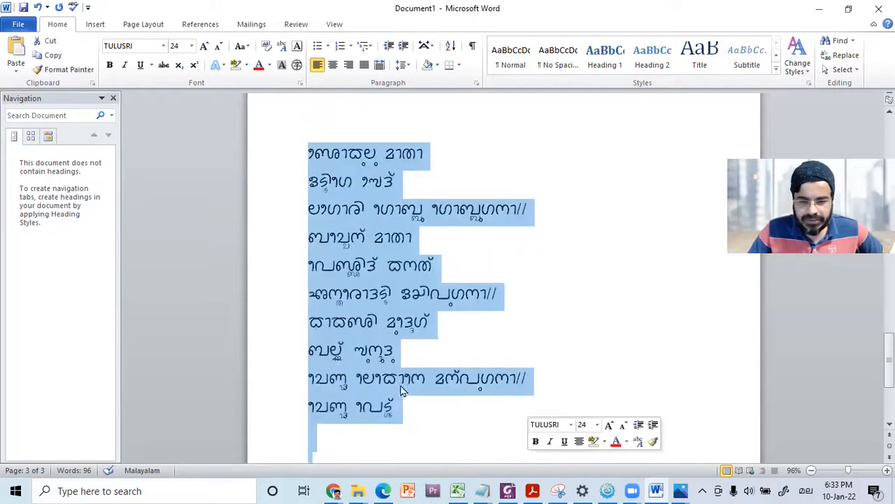
click(531, 319)
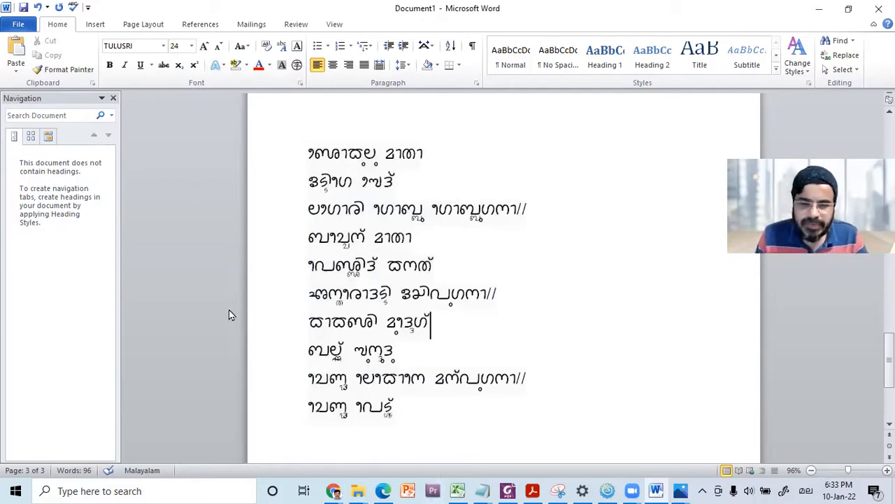
scroll(405, 243, up, 1)
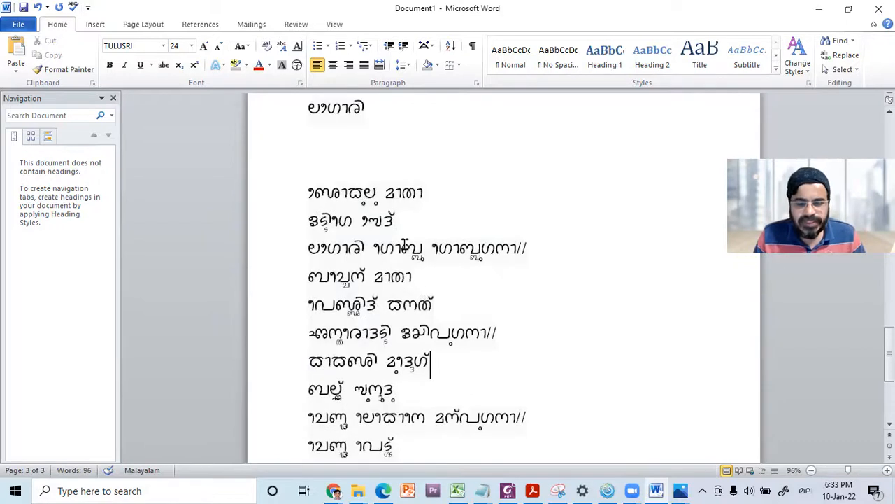
scroll(405, 242, up, 3)
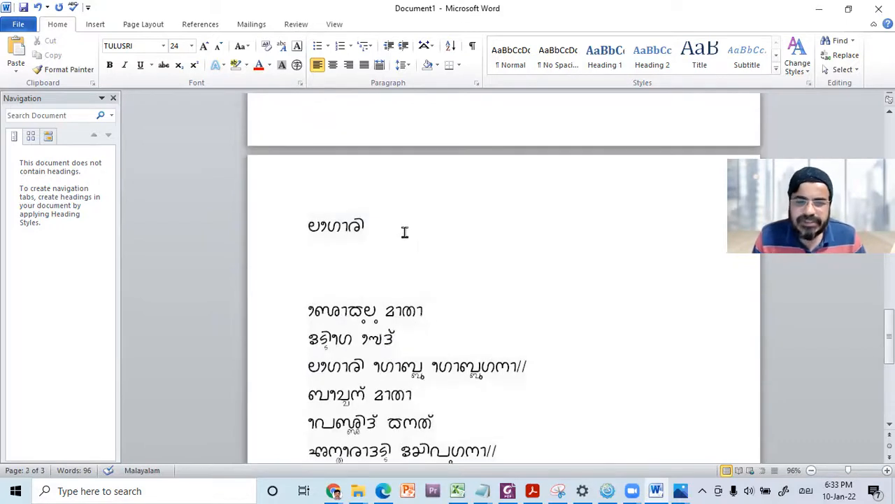
scroll(310, 203, down, 1)
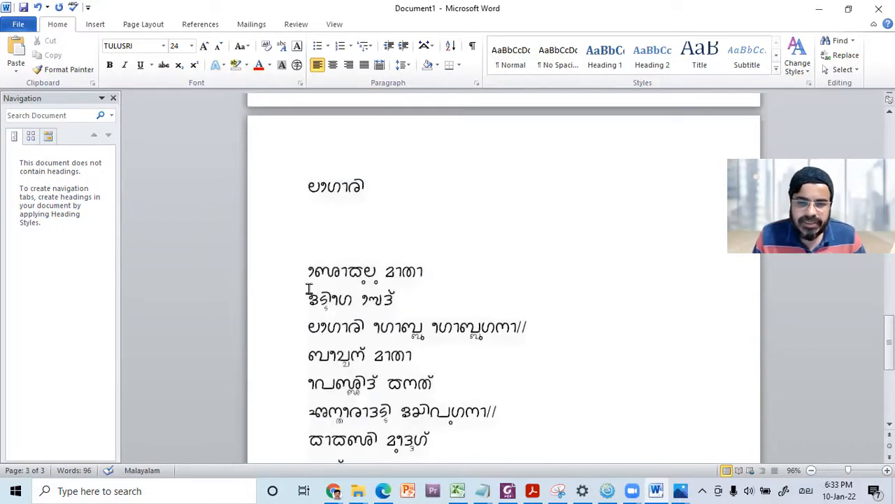
Copy all poem lines below the title on the third page
scroll(308, 210, down, 2)
click(306, 194)
shift+click(413, 460)
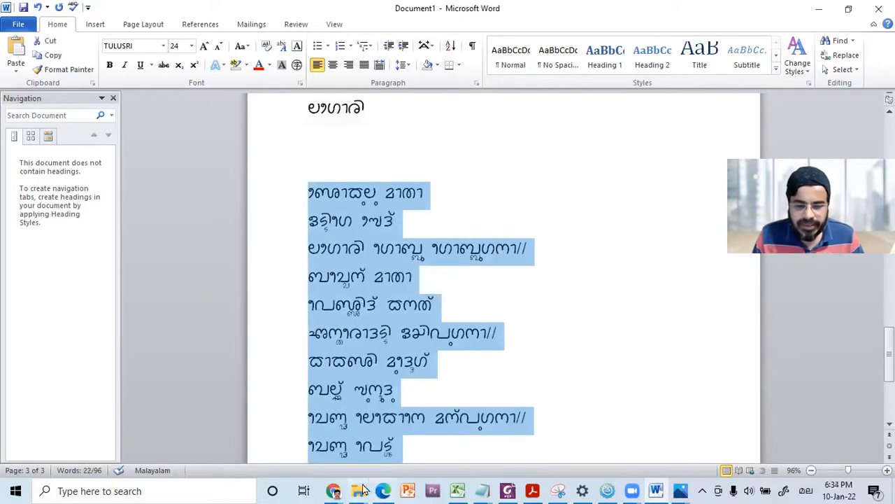
Switch to the Google Docs poem collection in Chrome and paste the copied lines below the end of the Kannada ಲಗೋರಿ poem, after extra blank lines
click(333, 490)
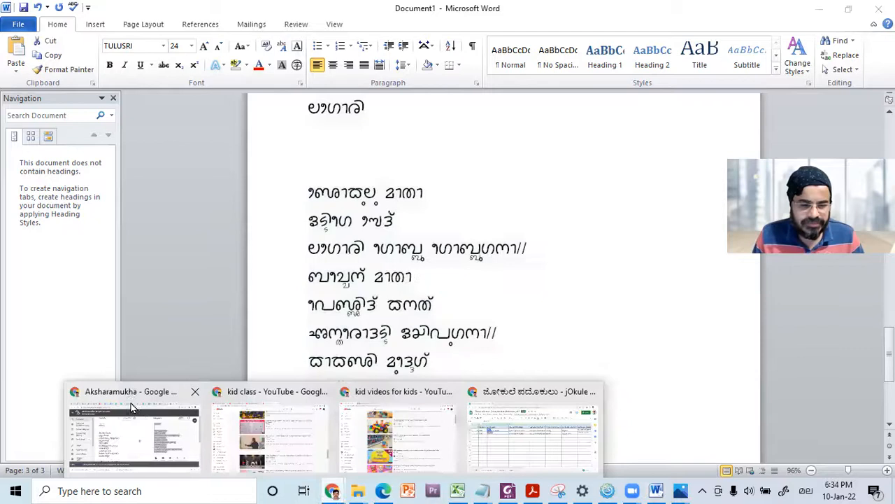
click(129, 400)
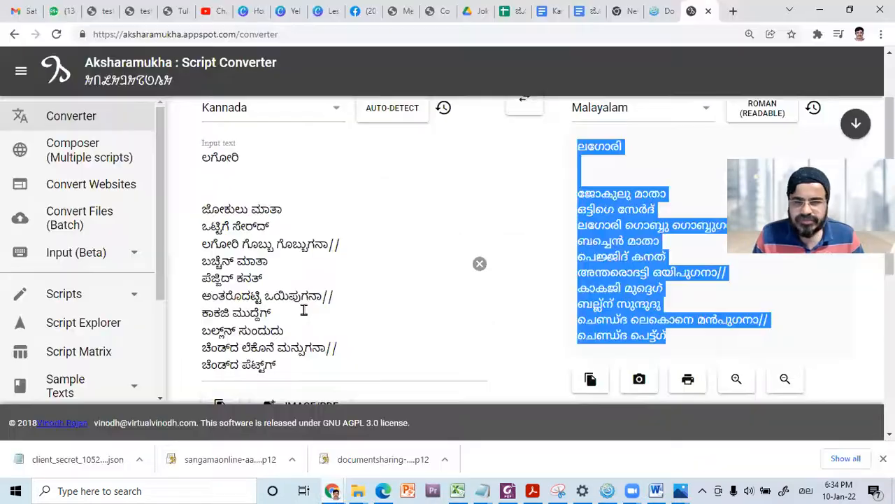
click(579, 11)
scroll(182, 339, down, 5)
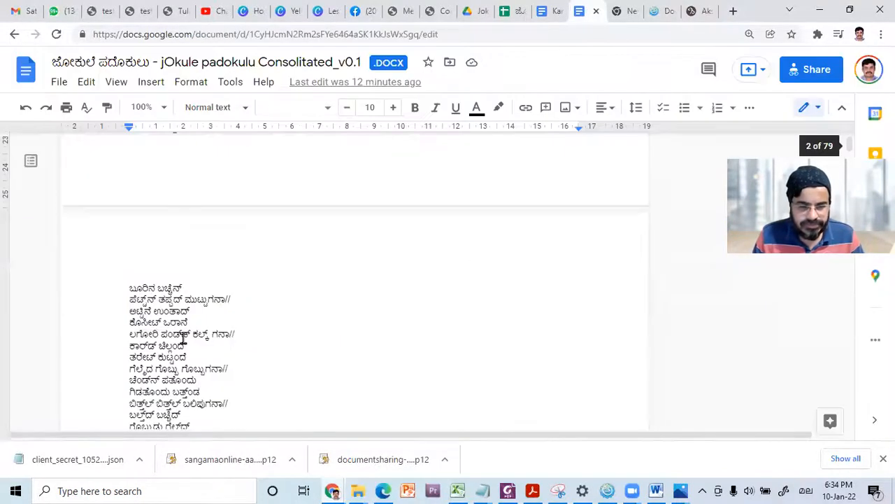
scroll(183, 339, down, 4)
click(286, 246)
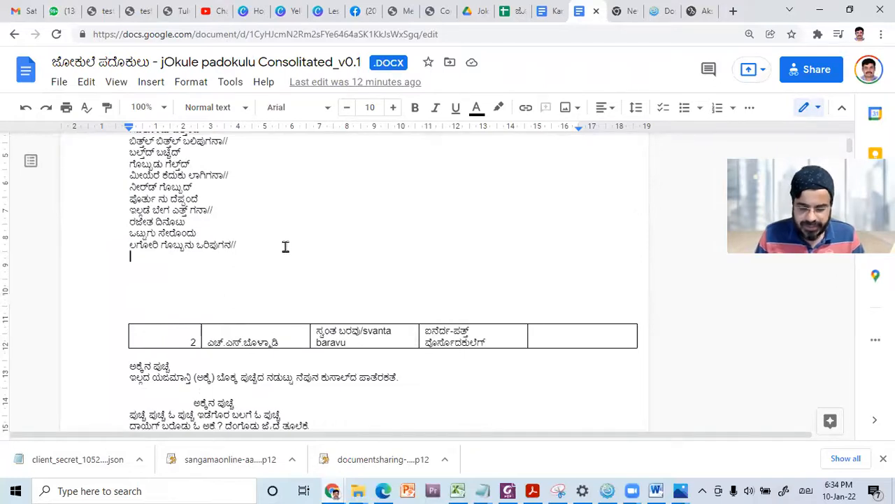
key(Return)
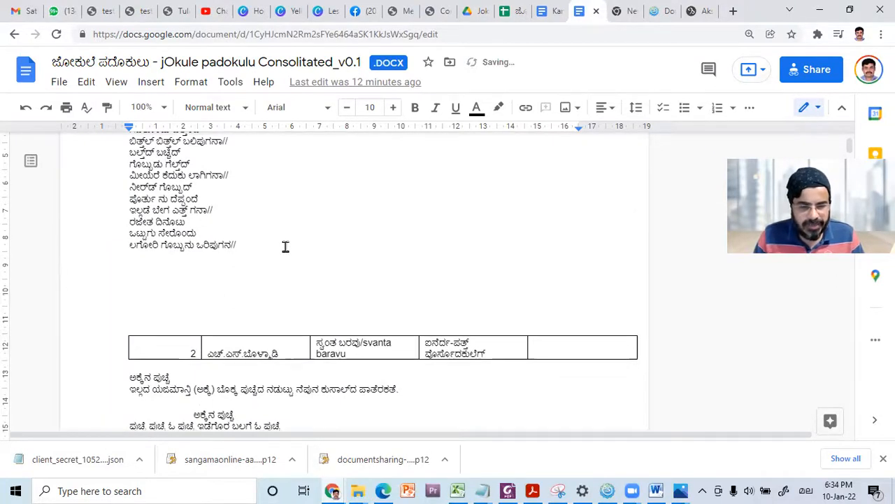
key(Return)
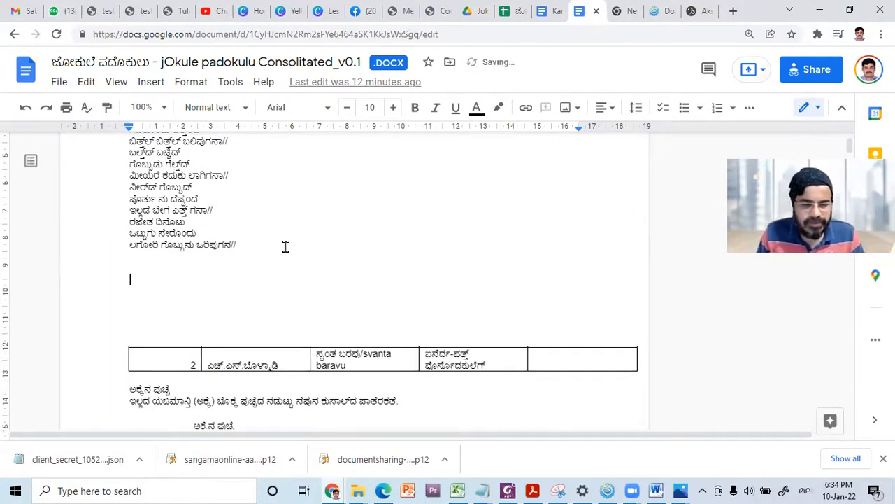
key(ctrl+v)
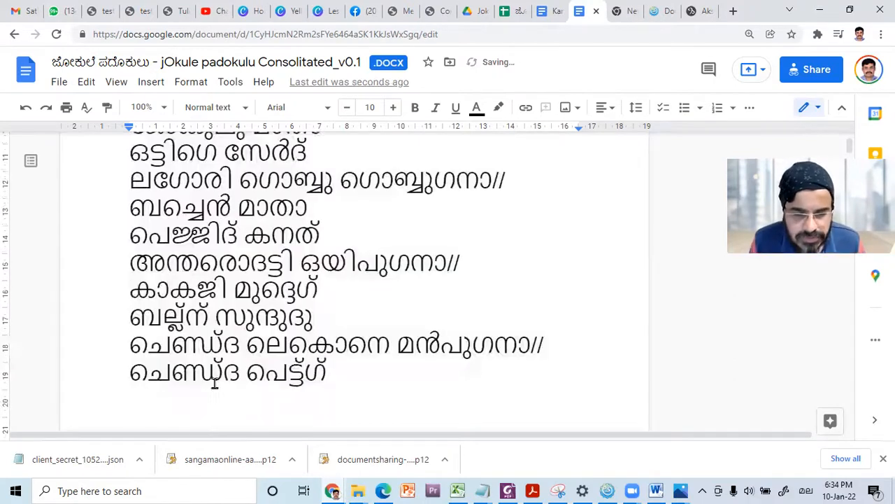
Review the pasted Malayalam lines below the Kannada poem and select the text
scroll(226, 321, up, 2)
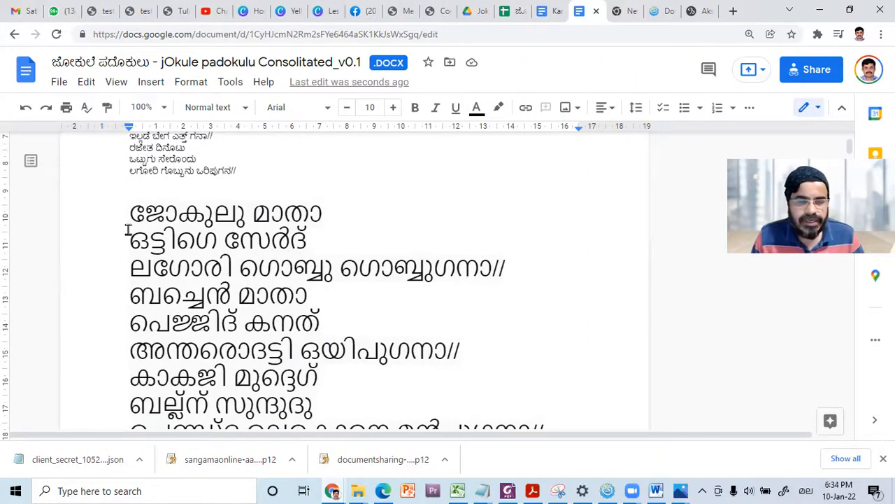
scroll(105, 237, down, 2)
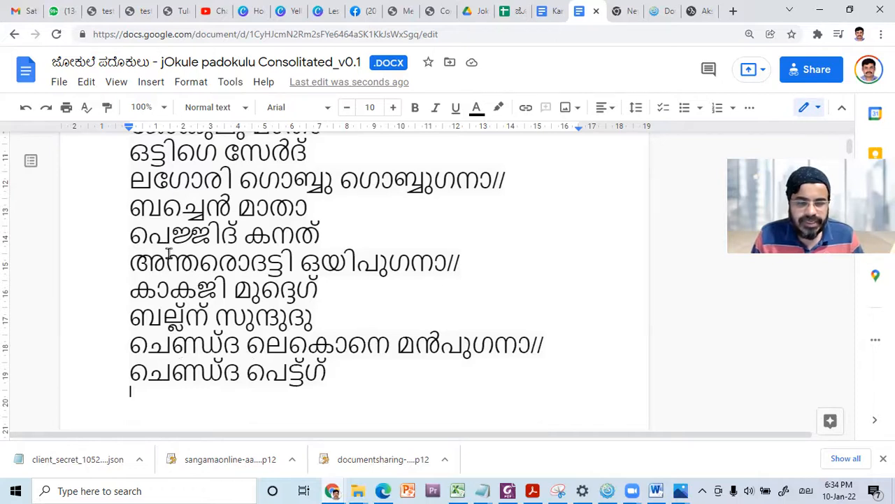
scroll(210, 319, up, 1)
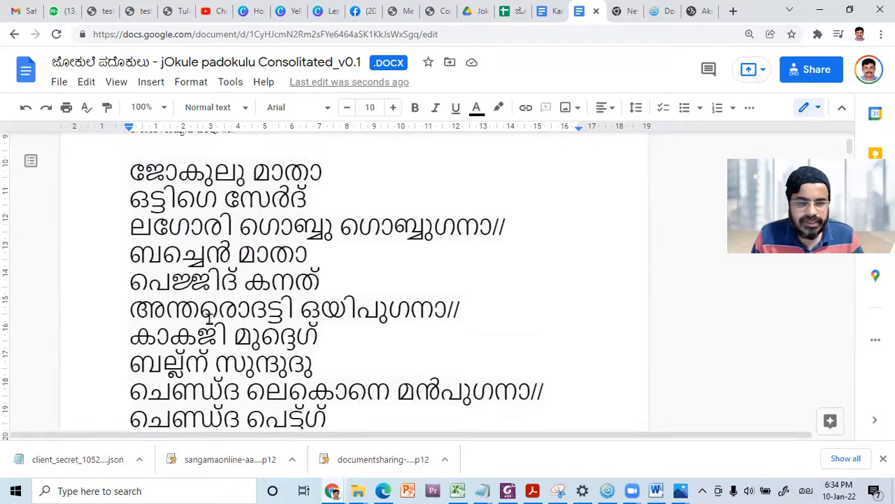
scroll(208, 319, up, 1)
key(ctrl+a)
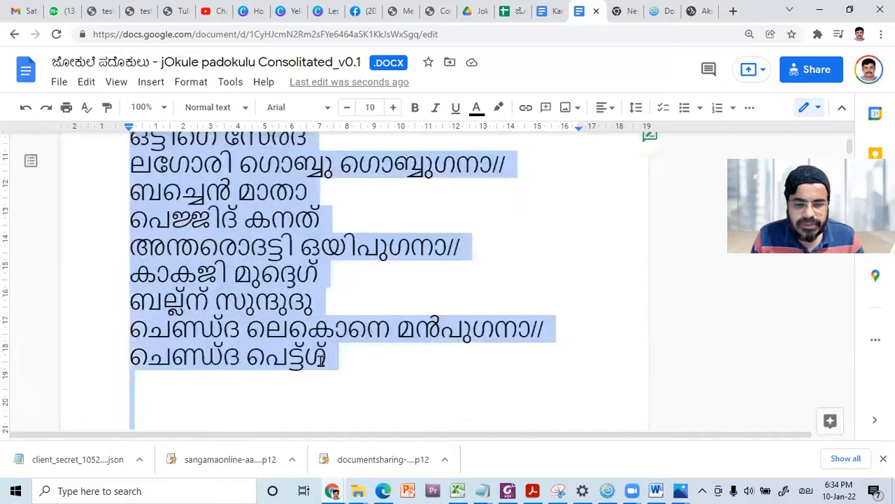
scroll(349, 241, down, 6)
scroll(352, 322, up, 5)
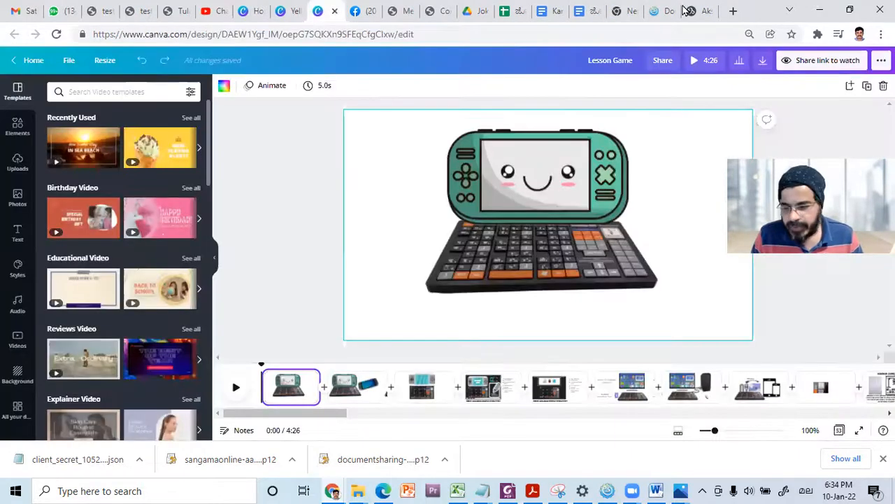
Switch to the Canva video Lesson Game and add a blank page at its end with a heading text box
drag(312, 412, 759, 450)
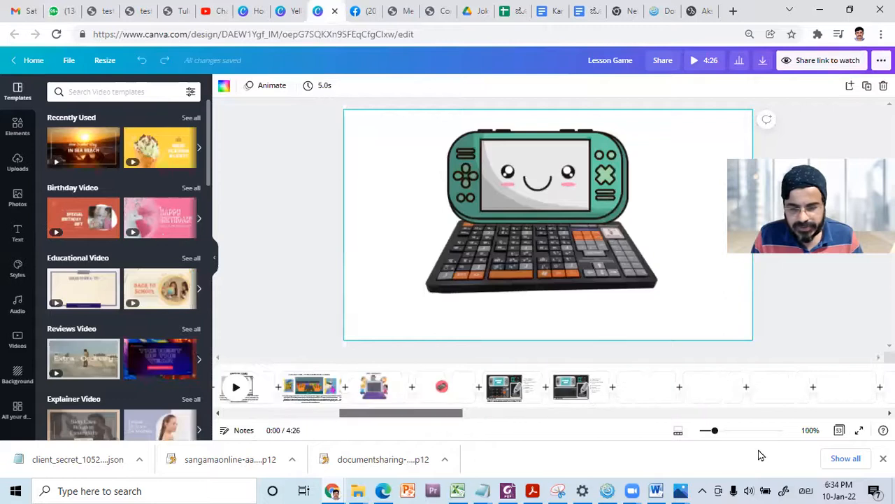
drag(481, 420, 840, 416)
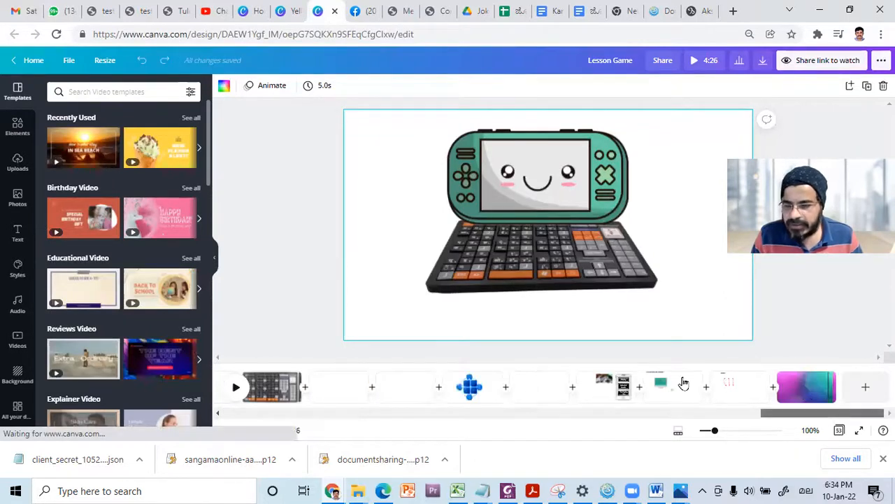
click(864, 389)
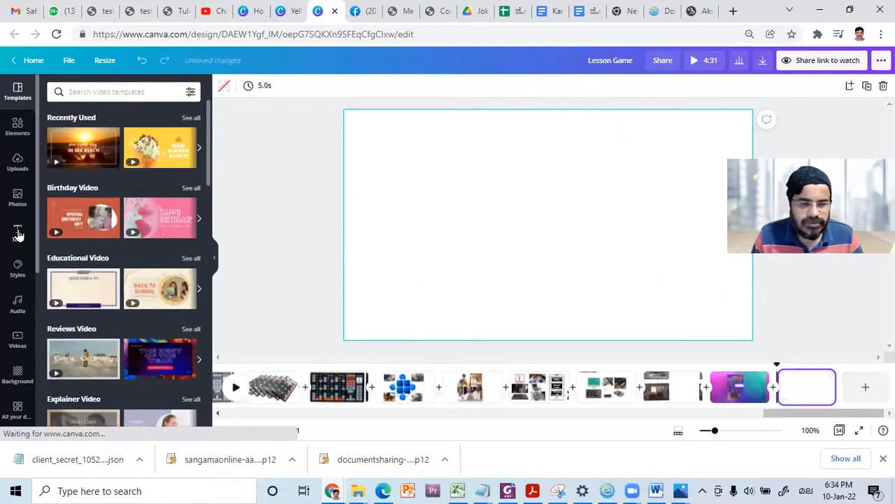
click(18, 233)
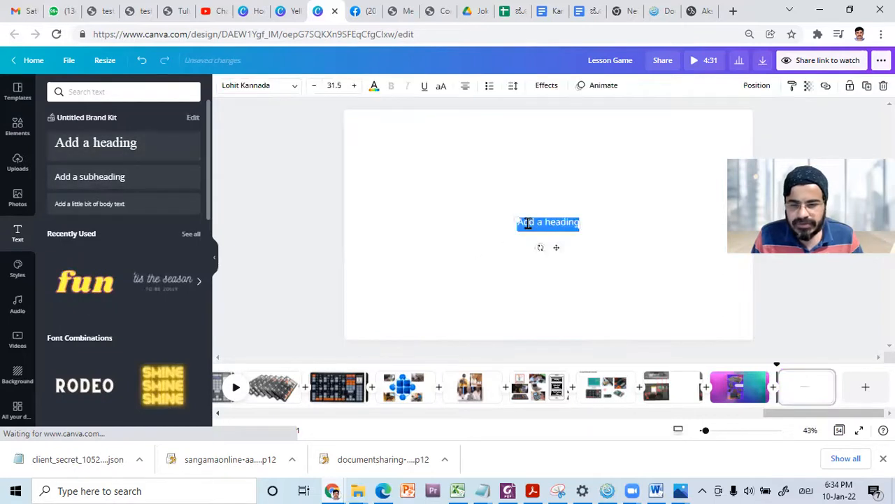
Set the font size of the new heading text box to 52.5
double_click(528, 222)
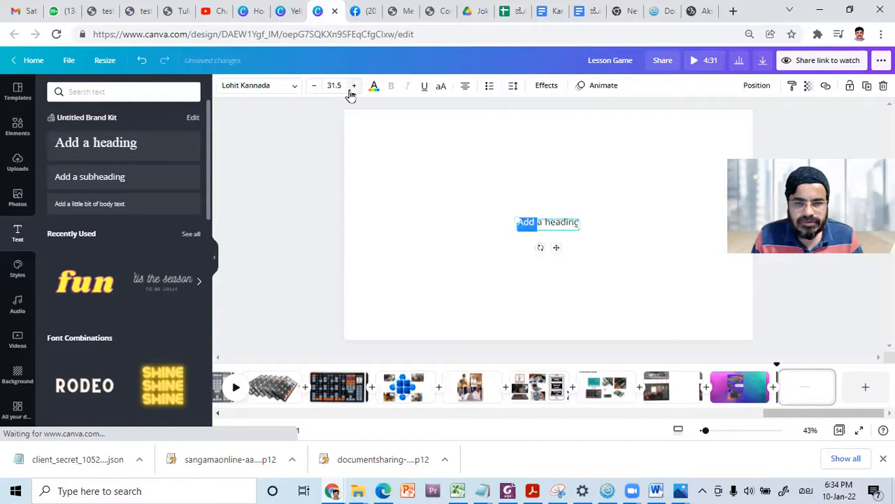
click(350, 92)
click(350, 91)
click(349, 91)
click(353, 85)
click(353, 86)
click(354, 86)
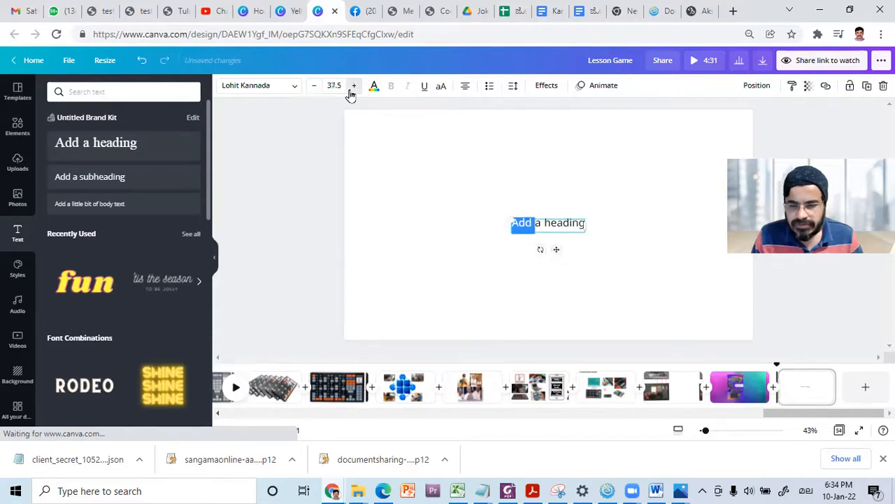
click(350, 91)
click(350, 91)
click(350, 91)
click(350, 92)
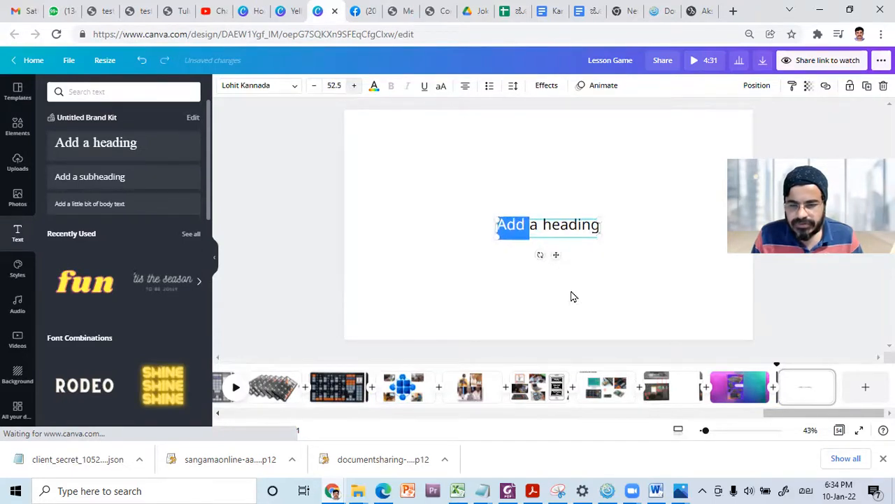
Replace the whole placeholder heading text with the copied Malayalam poem lines
key(Escape)
double_click(519, 225)
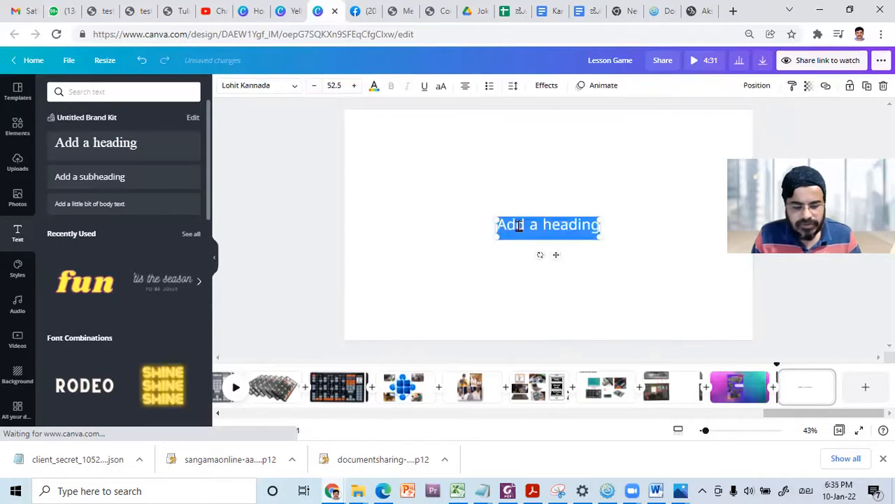
key(ctrl+v)
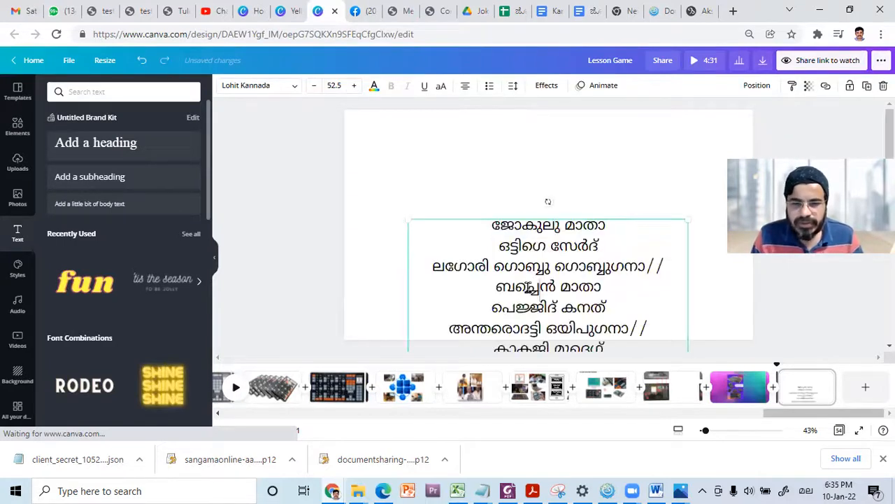
Apply the uploaded TULUSRI font to all lines of the pasted poem
click(296, 87)
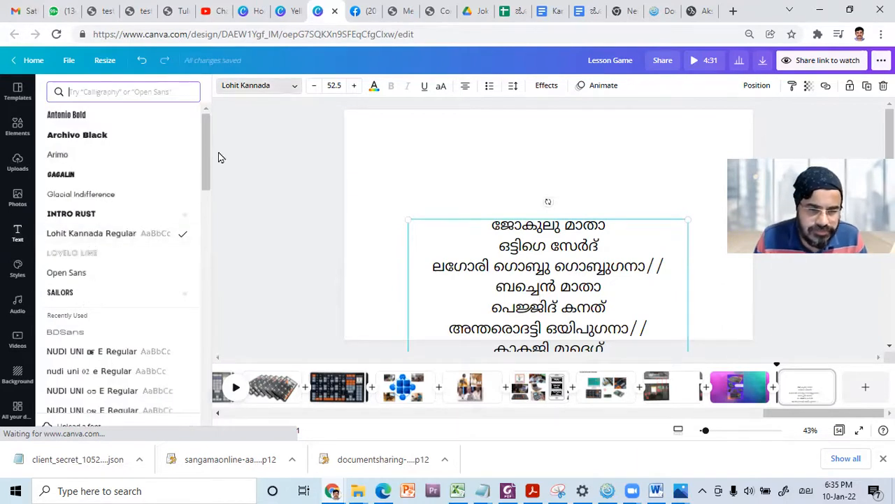
drag(206, 176, 201, 260)
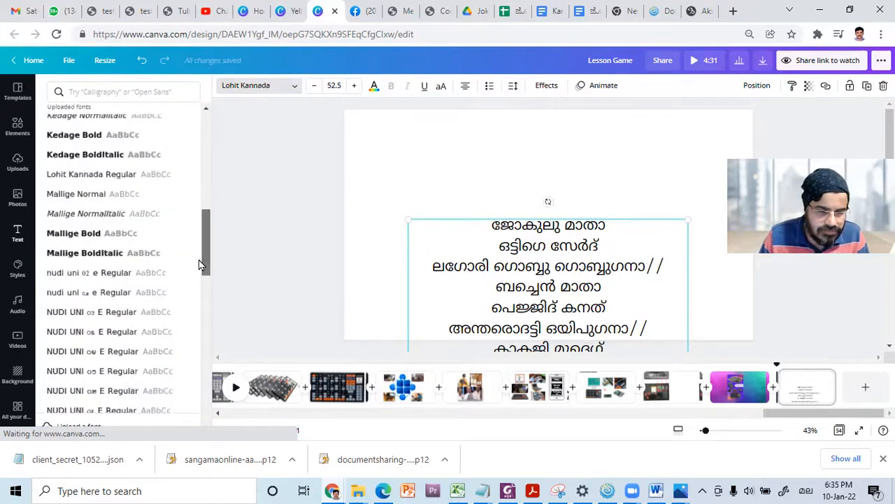
click(202, 146)
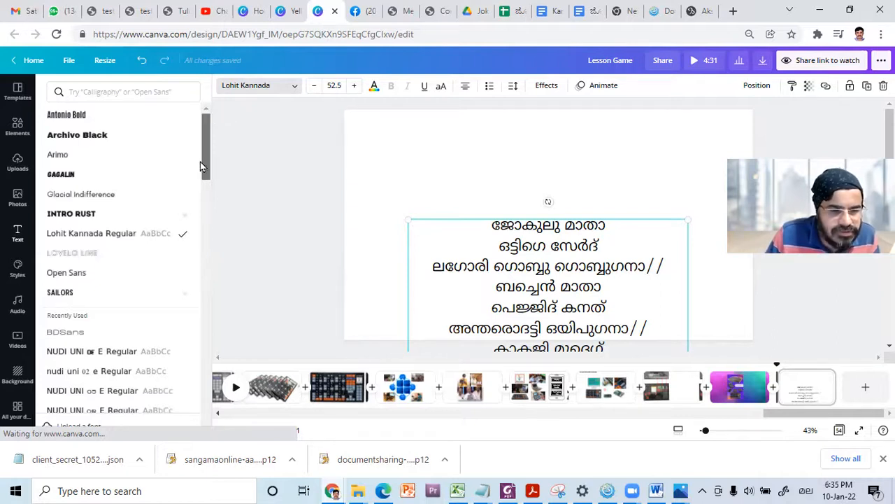
scroll(196, 199, down, 2)
scroll(197, 203, down, 1)
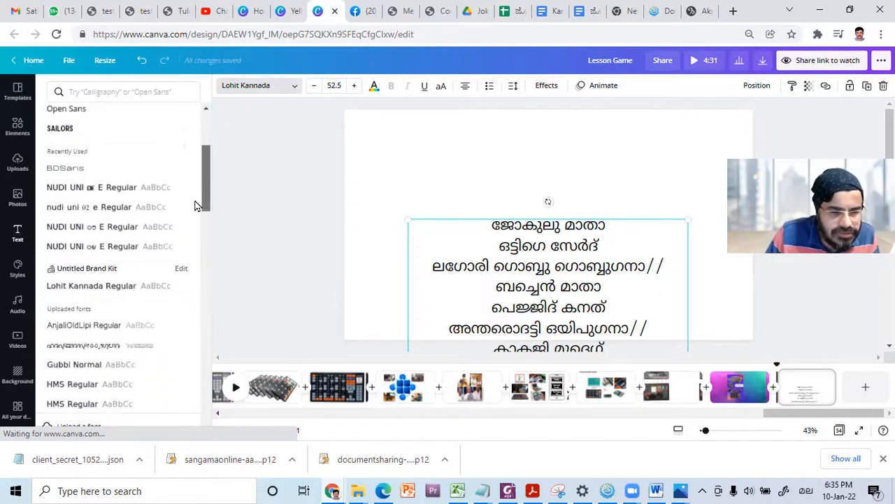
scroll(196, 206, down, 1)
scroll(196, 215, down, 1)
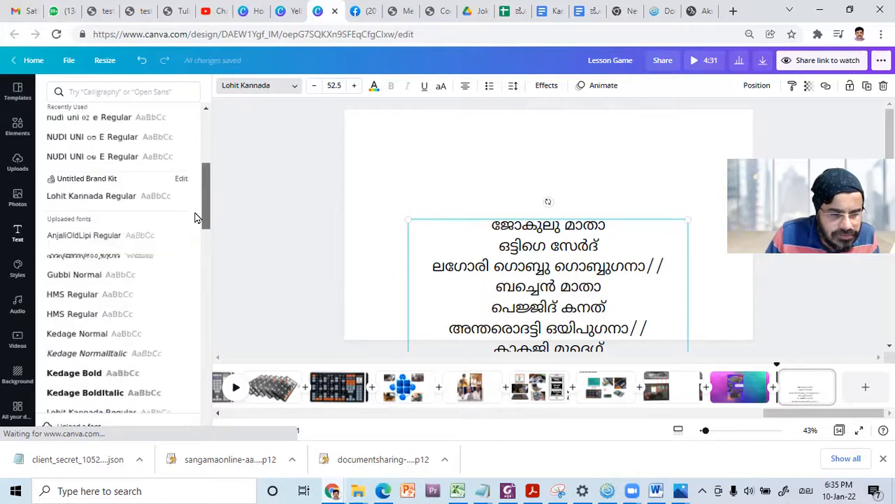
scroll(195, 233, down, 1)
scroll(190, 252, down, 1)
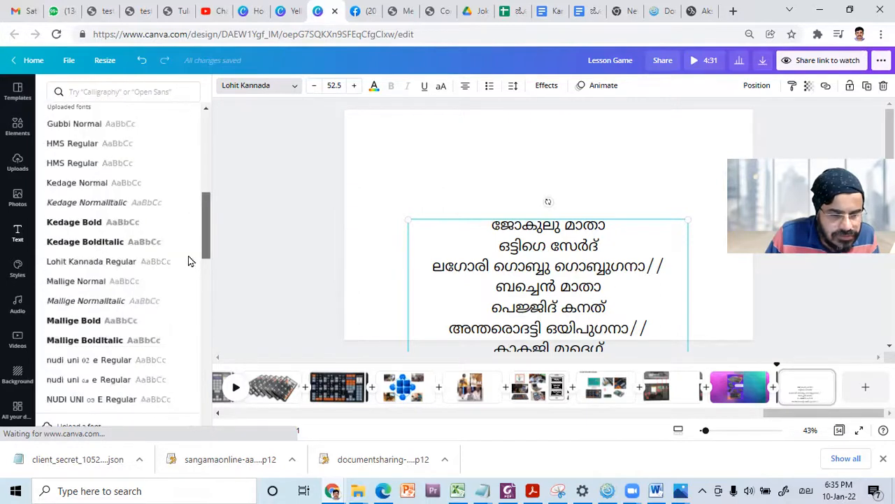
scroll(186, 283, down, 2)
scroll(186, 307, down, 2)
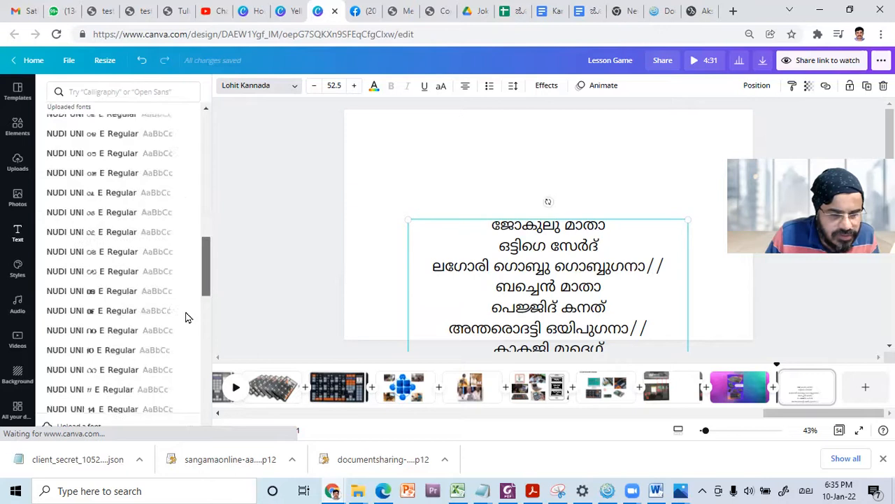
scroll(185, 364, down, 3)
scroll(186, 376, down, 2)
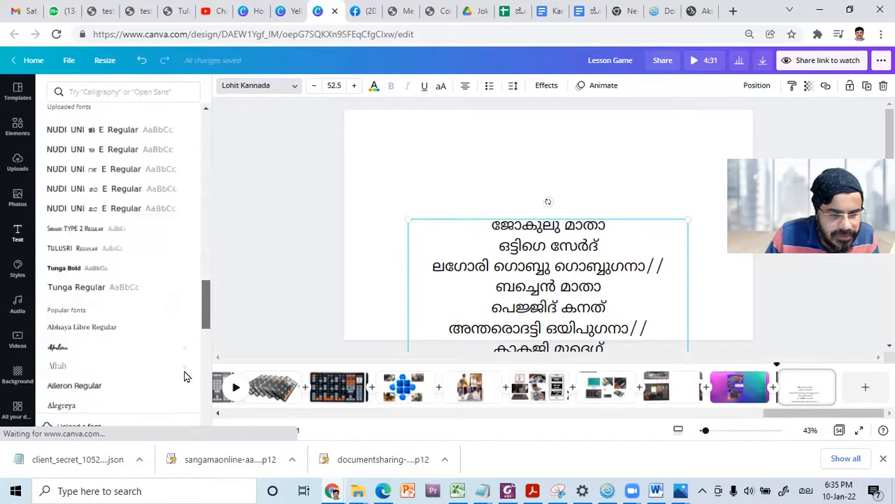
click(70, 249)
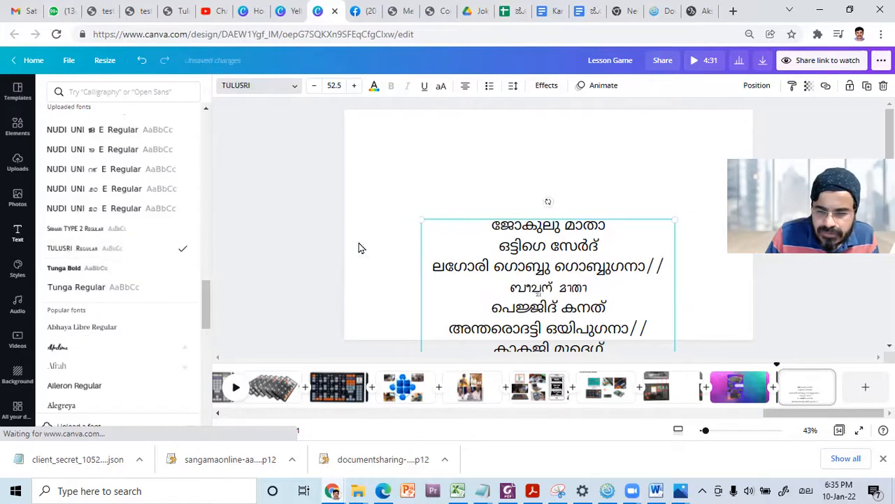
key(ctrl+a)
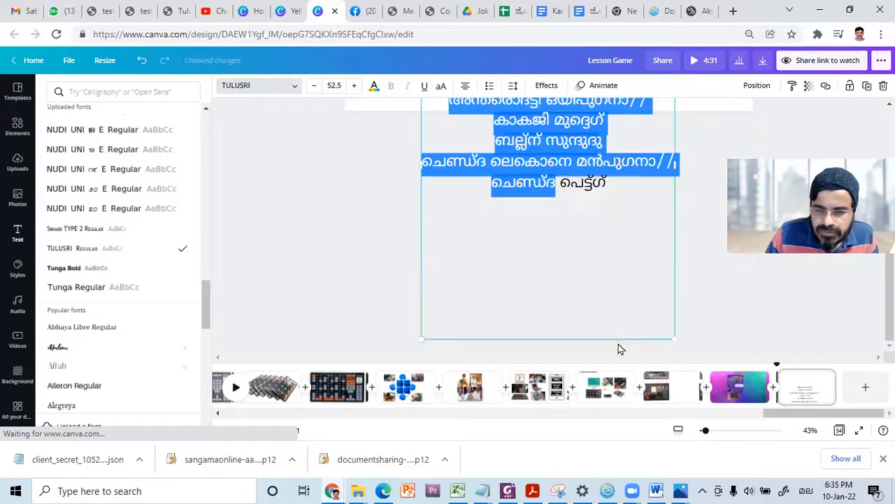
click(68, 249)
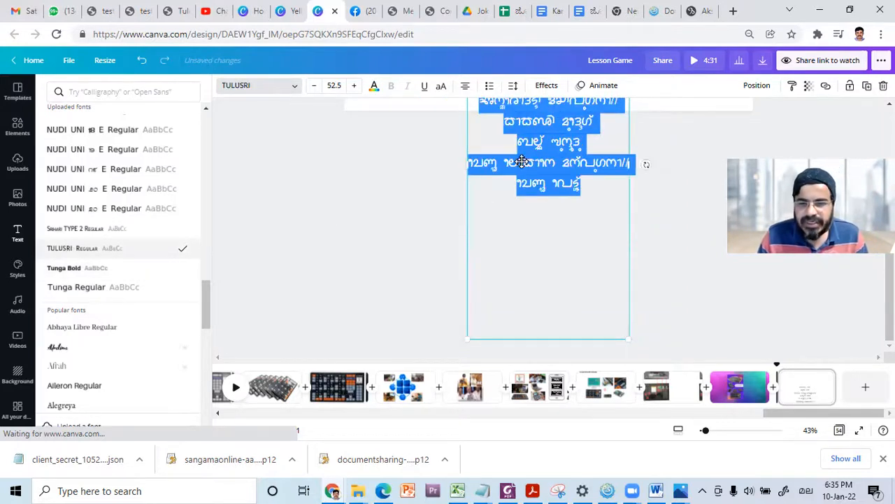
Left-align the poem text and move its text box to the upper right part of the page
scroll(471, 122, up, 3)
key(ctrl+shift+l)
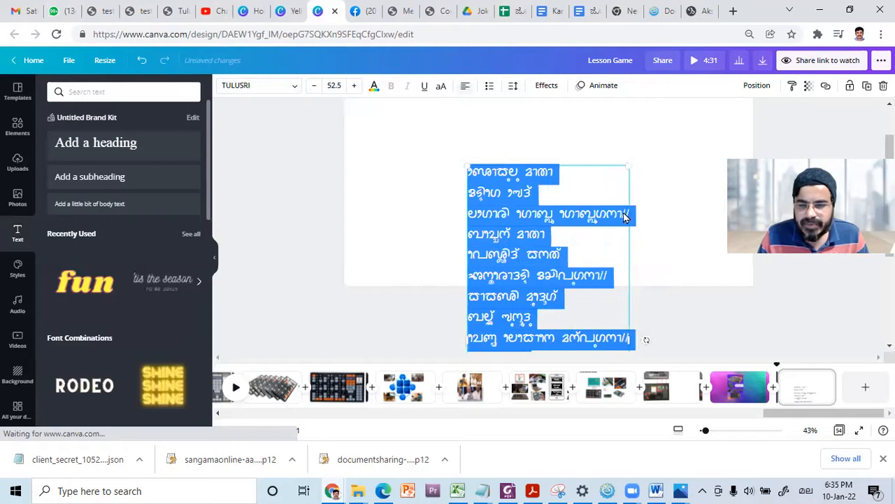
click(664, 252)
scroll(515, 278, up, 1)
drag(514, 278, 617, 188)
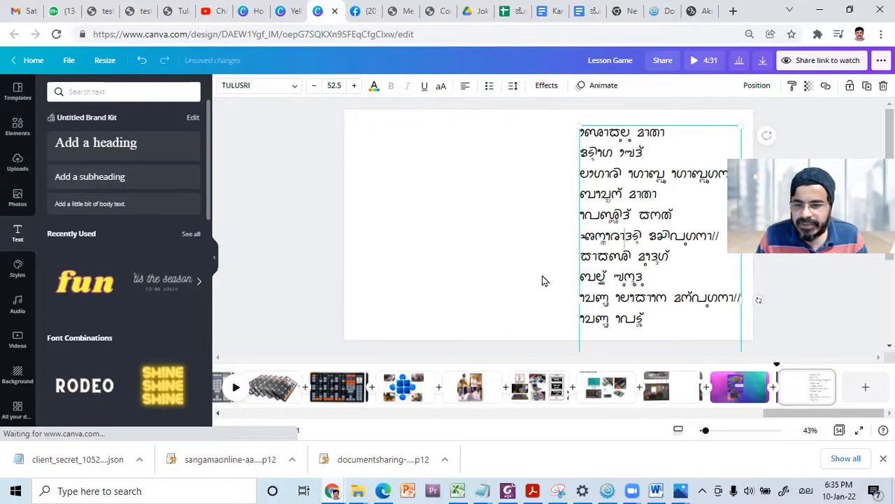
scroll(698, 272, down, 2)
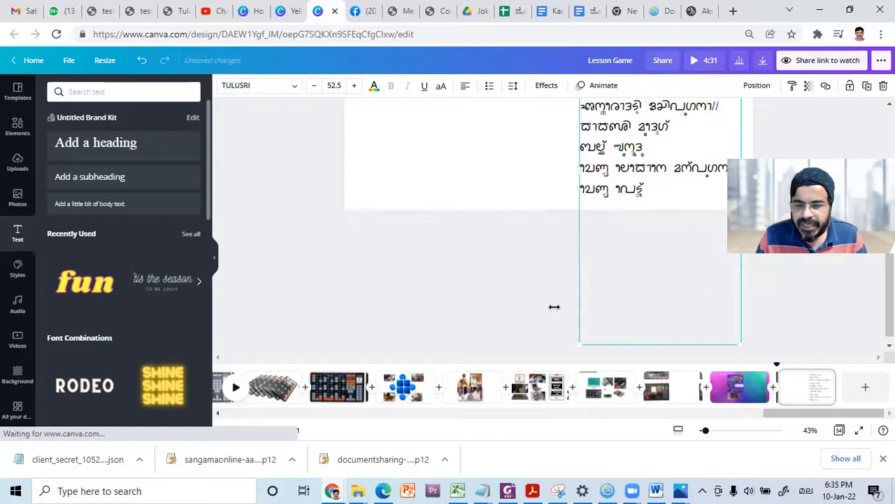
scroll(682, 258, down, 1)
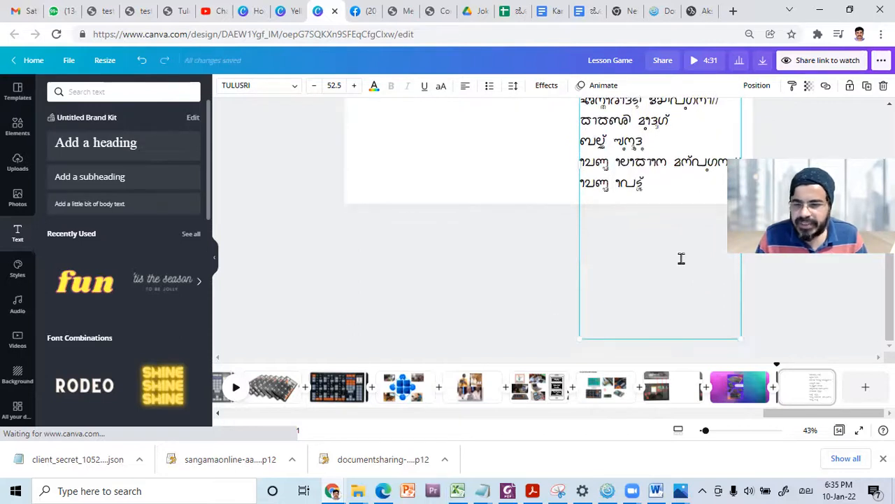
scroll(500, 172, up, 2)
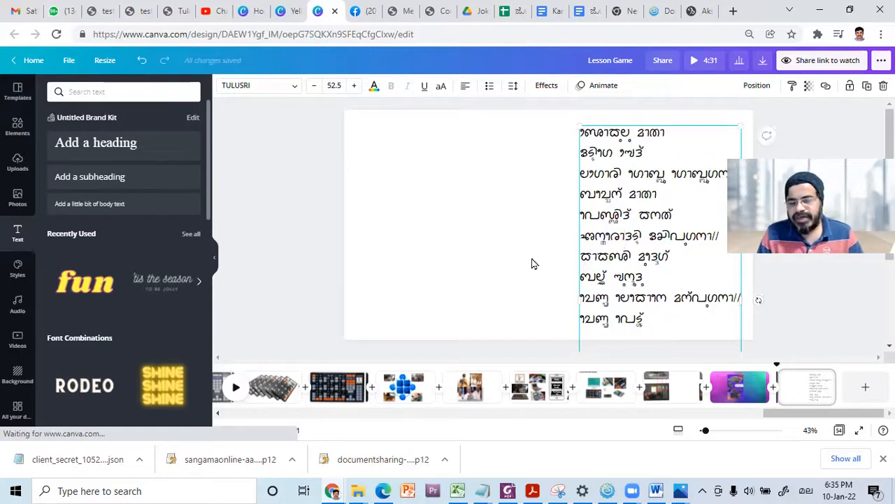
click(480, 252)
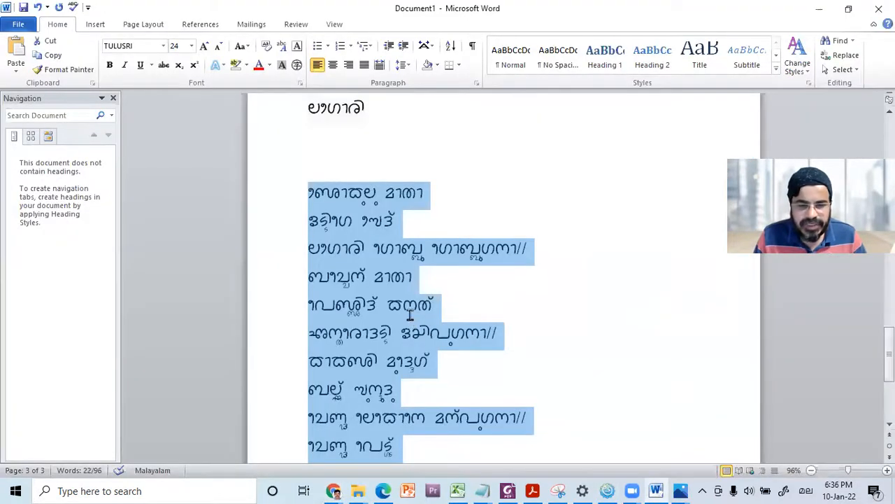
Switch to the Word document and review the poems in Tulu script across its pages
click(410, 314)
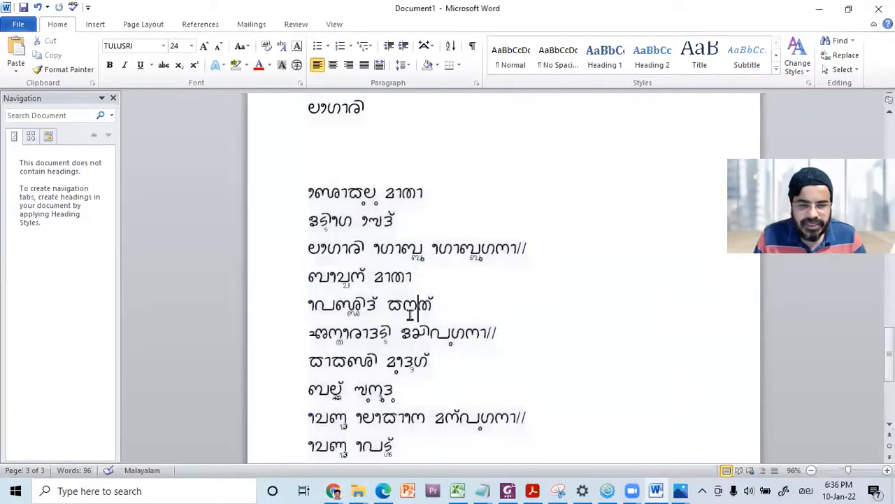
scroll(410, 315, up, 5)
scroll(402, 291, up, 6)
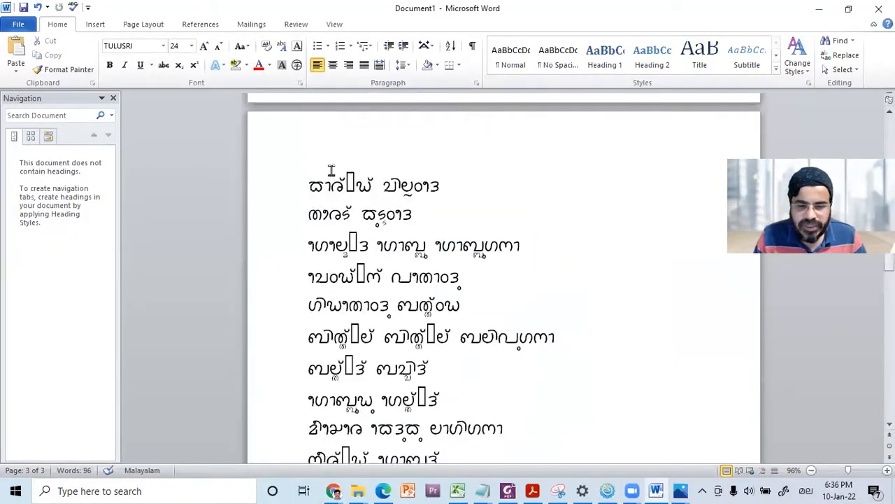
scroll(326, 405, down, 10)
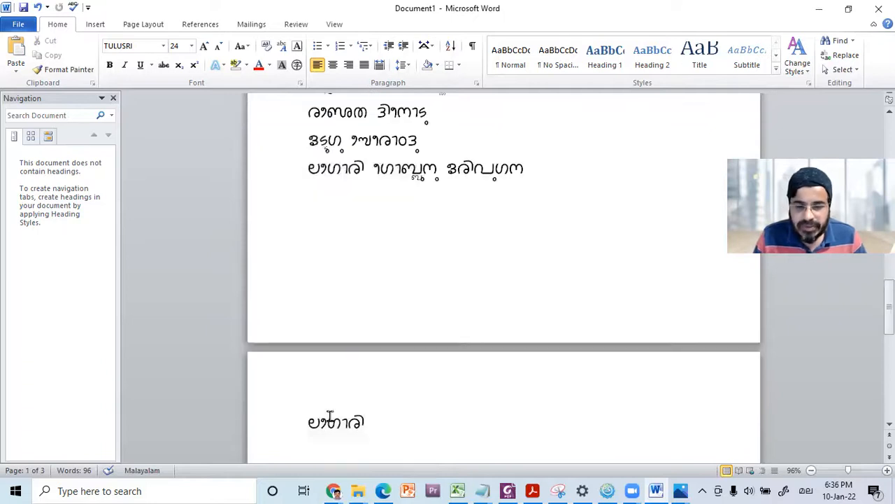
scroll(418, 393, down, 4)
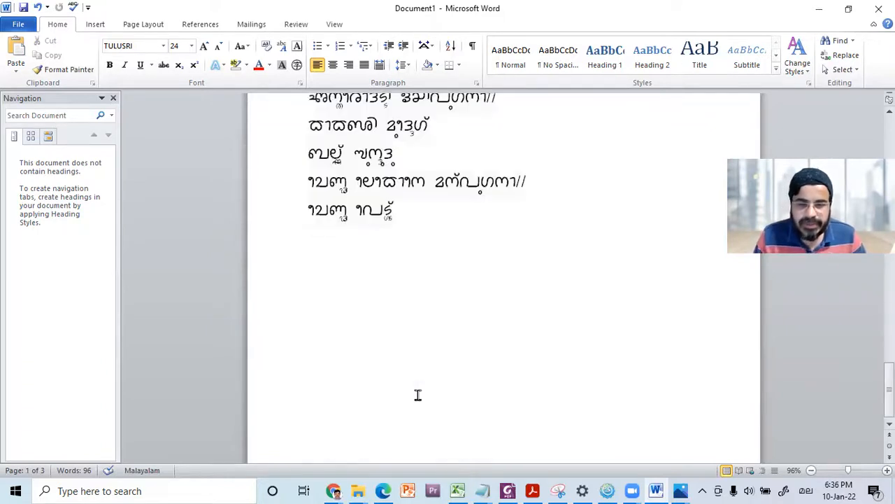
scroll(578, 334, up, 3)
key(Up)
key(Up)
key(Up)
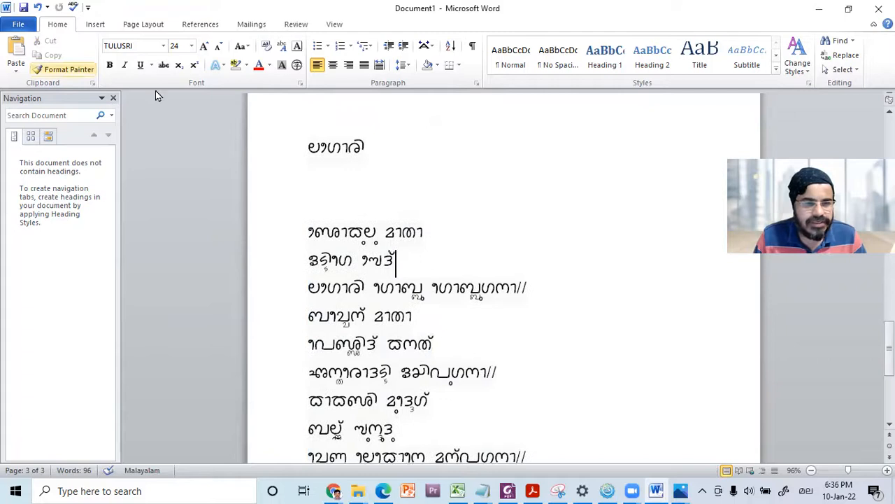
Save the document as a PDF named ലഗോരി in the Documents folder
click(14, 25)
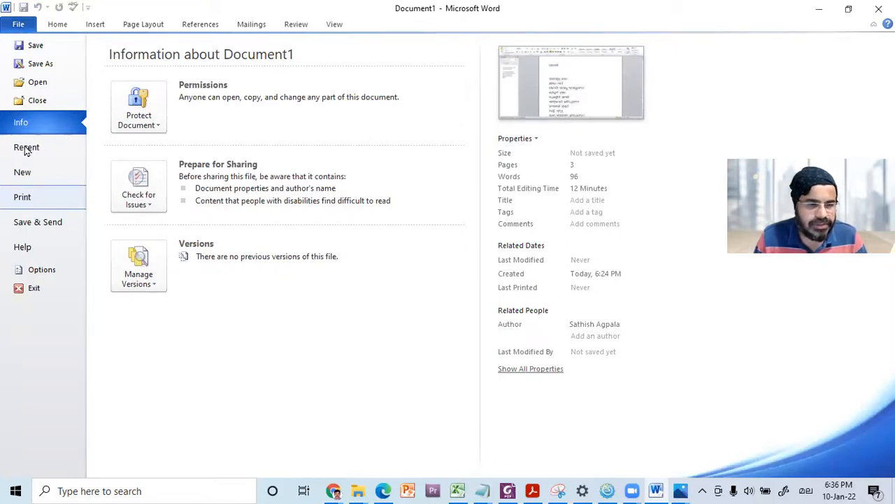
key(F12)
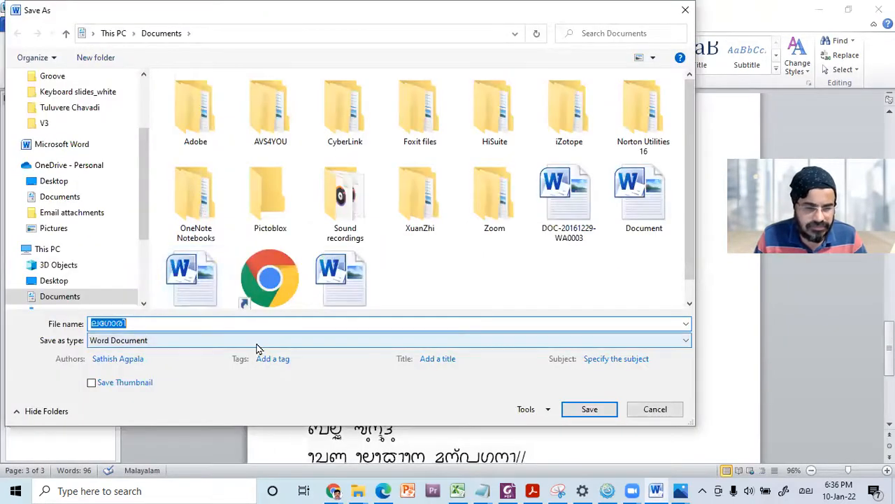
click(258, 342)
click(203, 229)
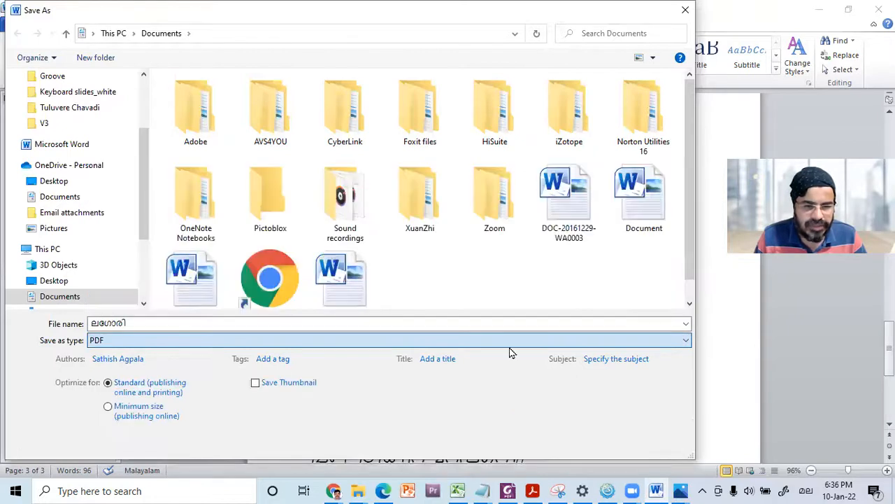
click(591, 442)
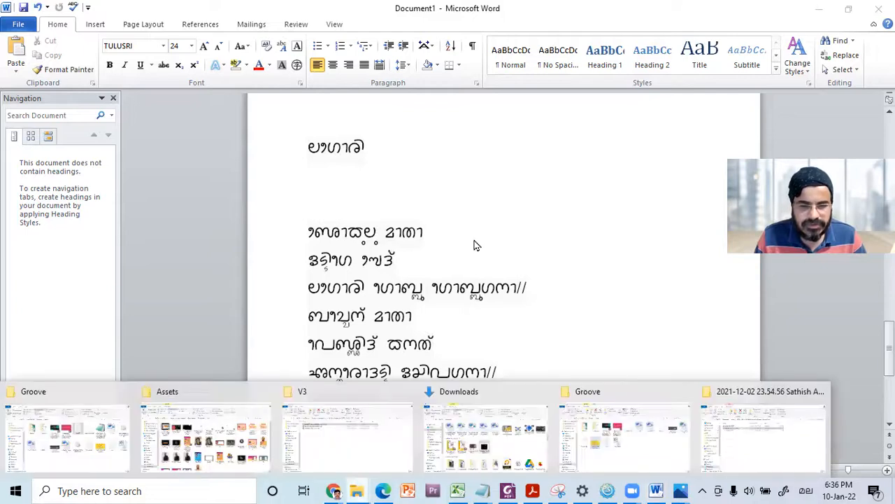
Copy the Documents folder path from the Save As dialog and close the dialog without saving
click(14, 23)
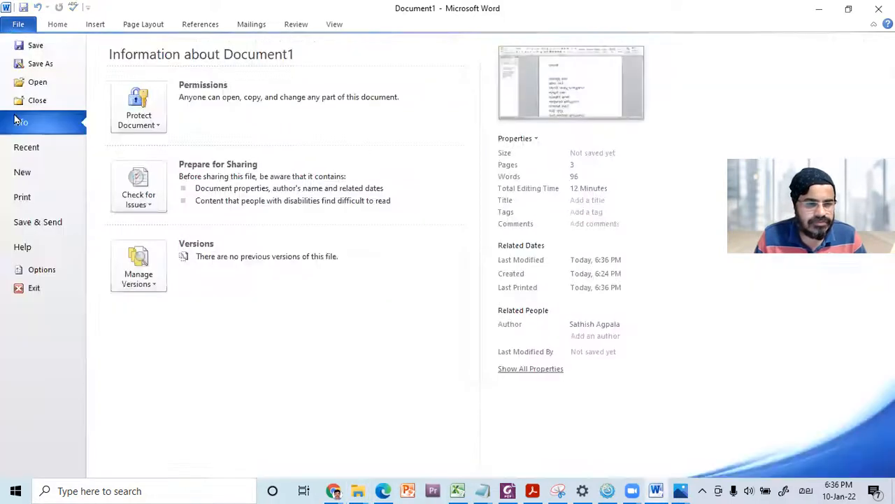
click(40, 63)
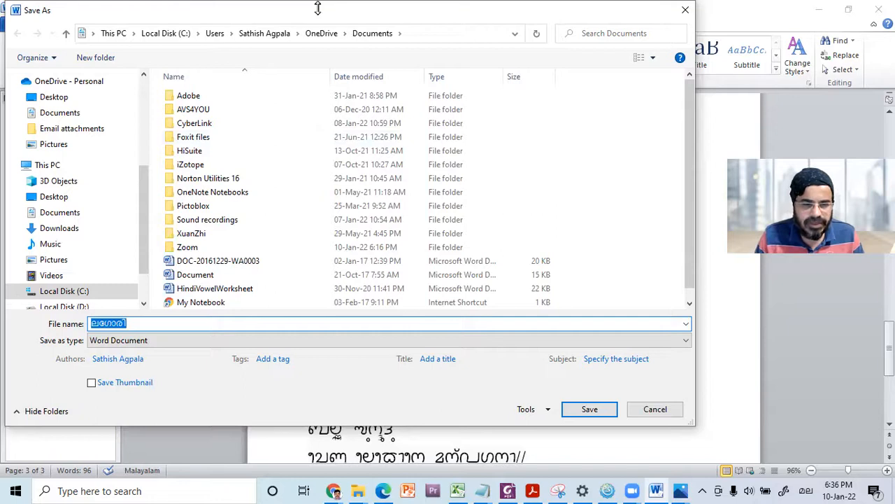
key(alt+d)
key(ctrl+c)
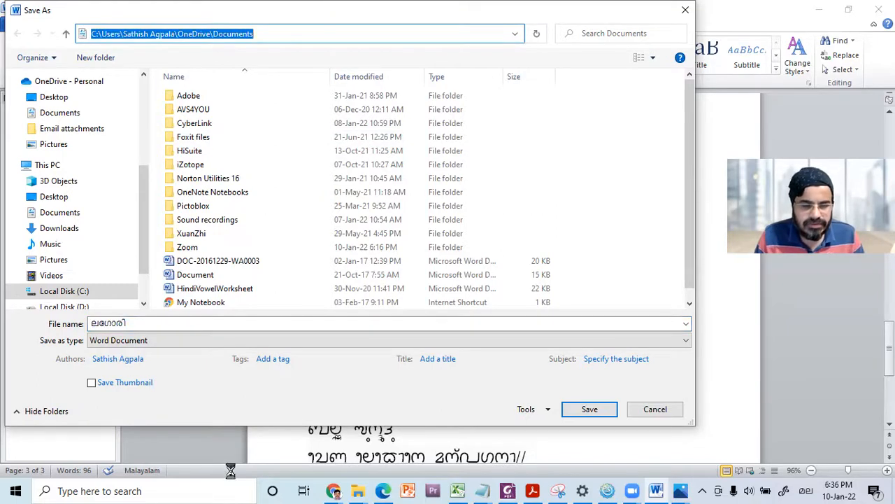
click(353, 490)
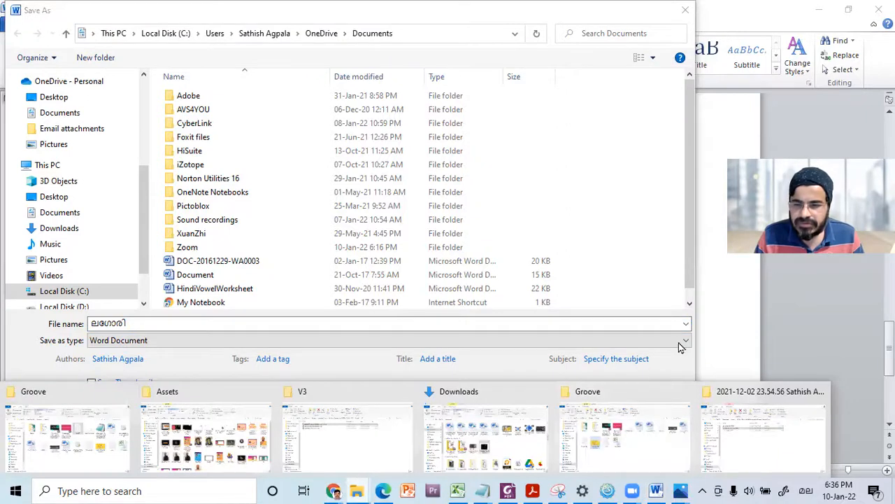
click(687, 17)
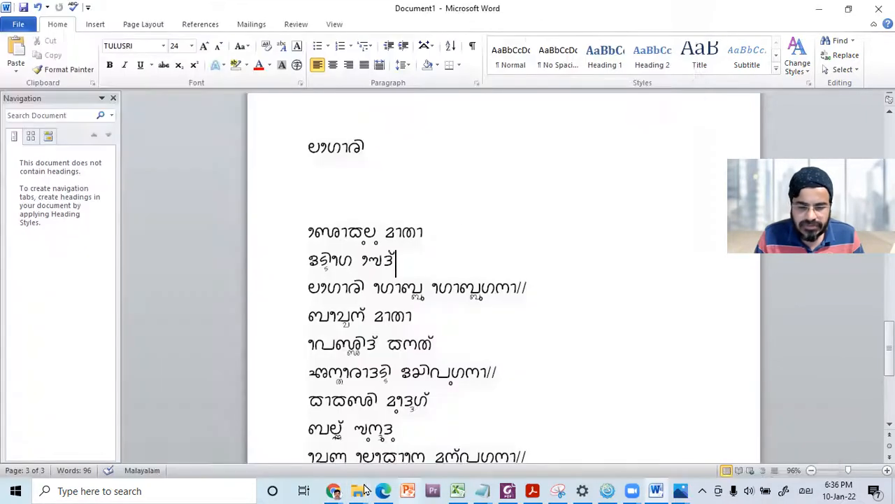
Switch to the Groove File Explorer window, go to the copied Documents path and open the ലഗോരി PDF
click(356, 490)
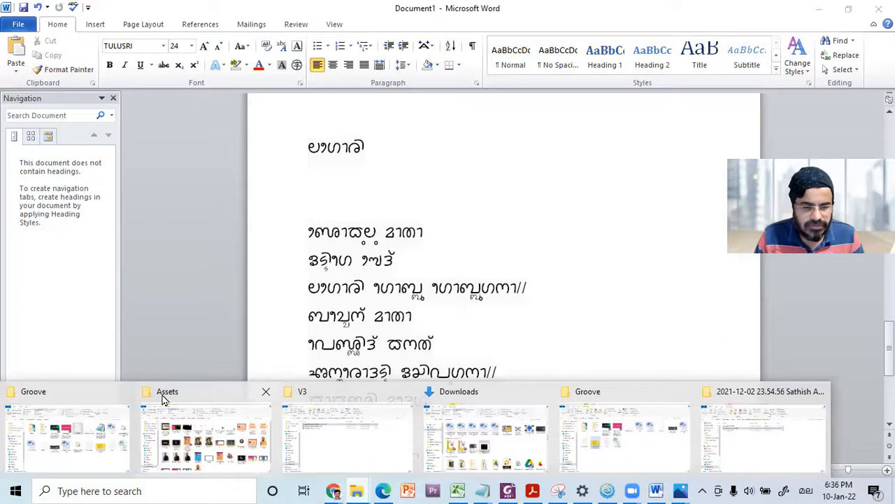
click(81, 398)
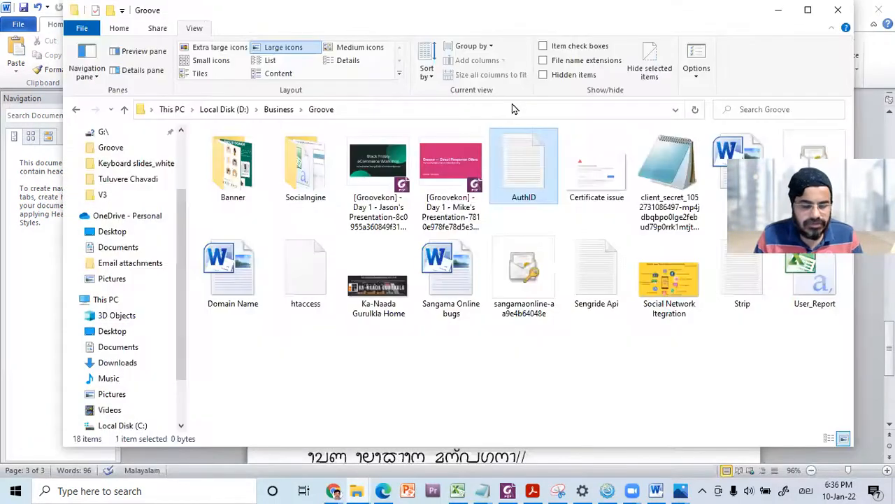
click(512, 109)
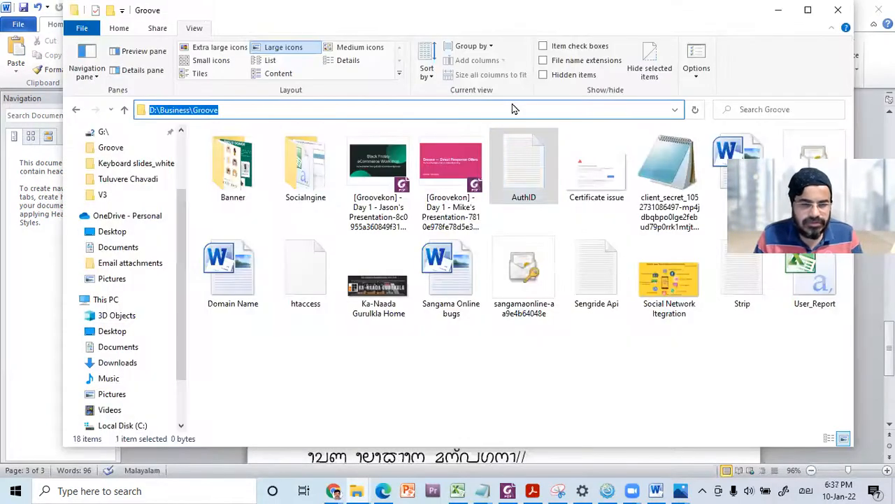
key(ctrl+v)
key(Return)
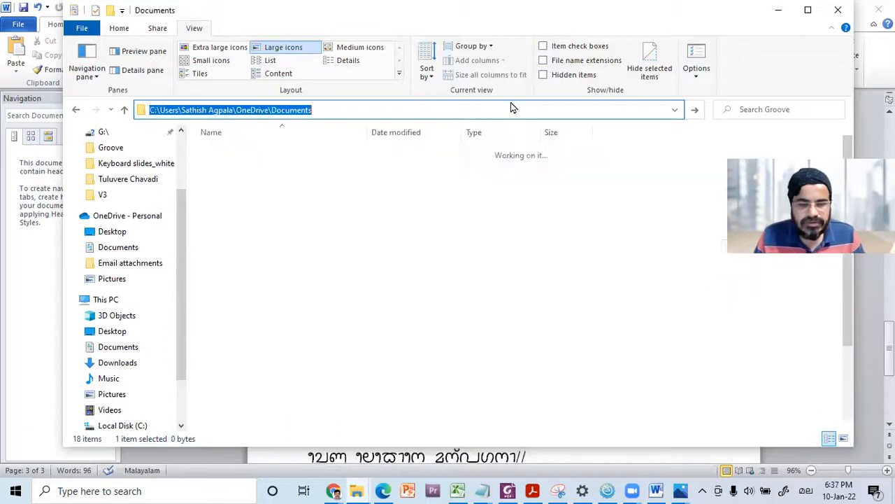
scroll(341, 362, down, 2)
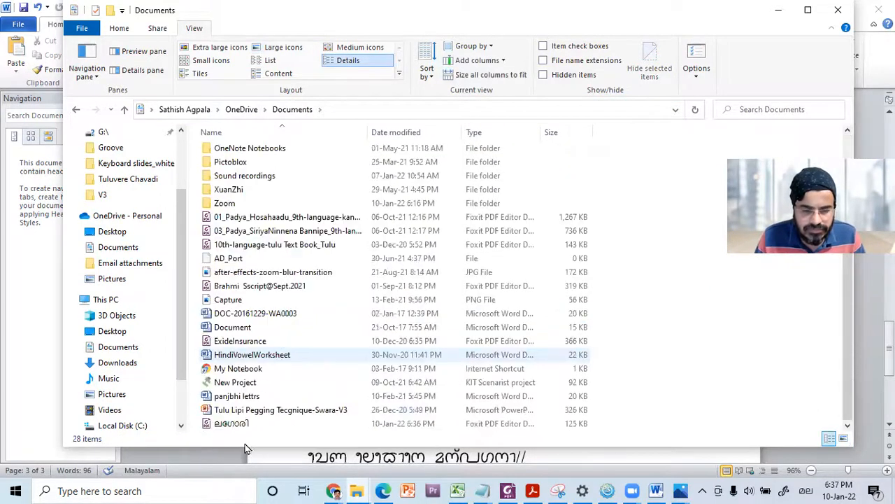
click(227, 425)
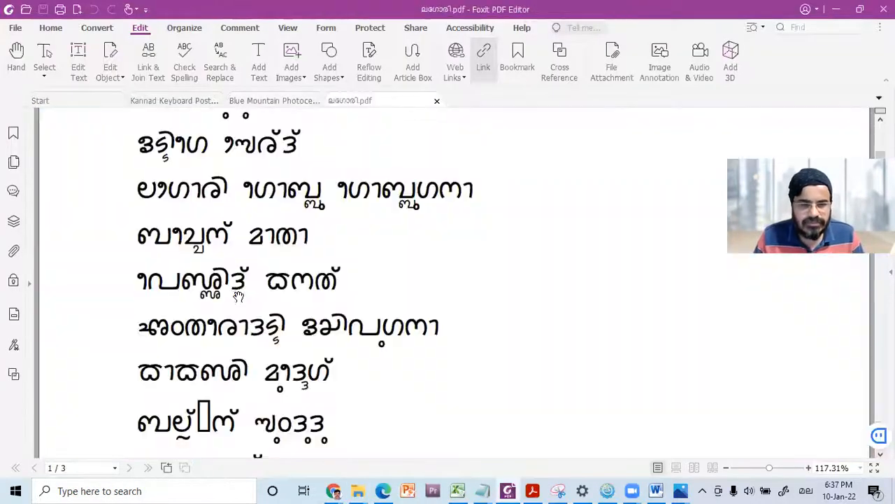
Review how the Tulu script poem is rendered on the pages of the exported PDF
scroll(238, 298, up, 3)
scroll(238, 302, down, 3)
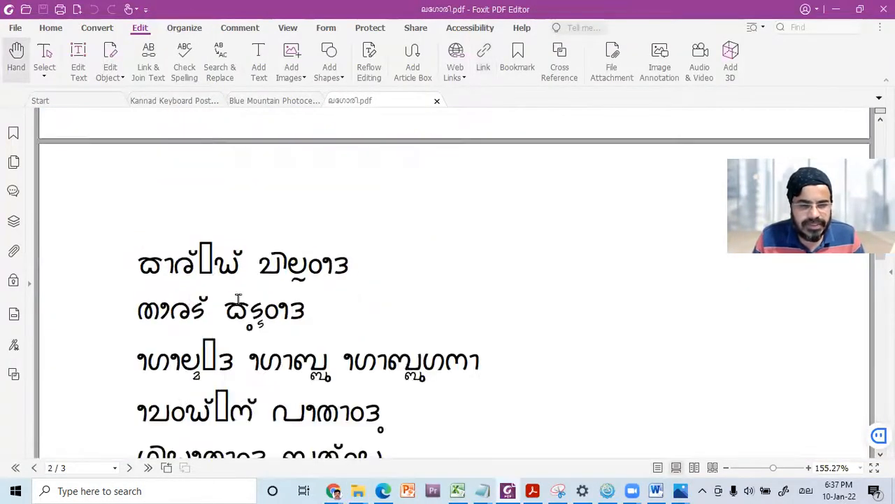
scroll(227, 294, up, 3)
scroll(225, 291, down, 3)
drag(157, 174, 347, 407)
scroll(350, 358, up, 3)
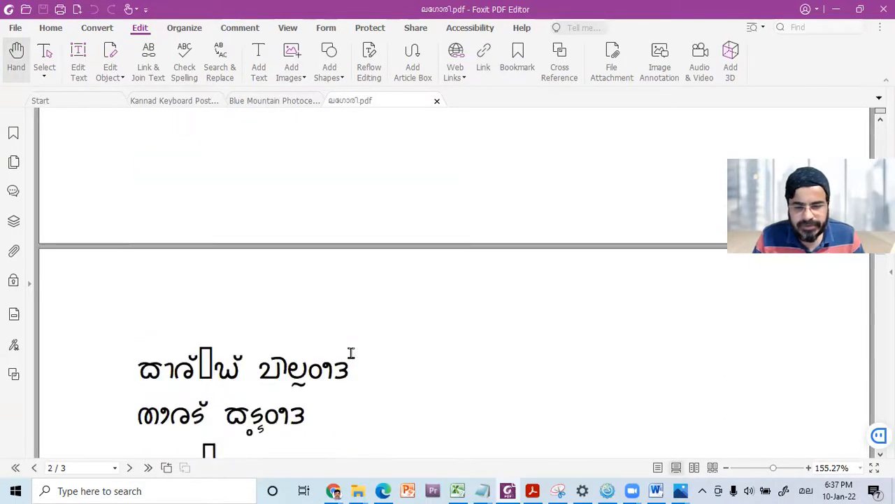
scroll(362, 353, up, 3)
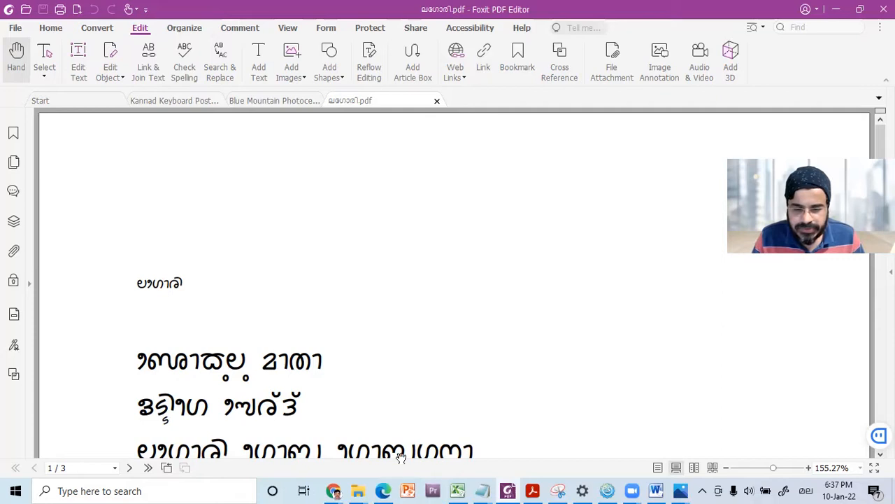
Switch to Edge and open the Ka-Naada Keyboard Training course in a new tab, at its curriculum
click(383, 490)
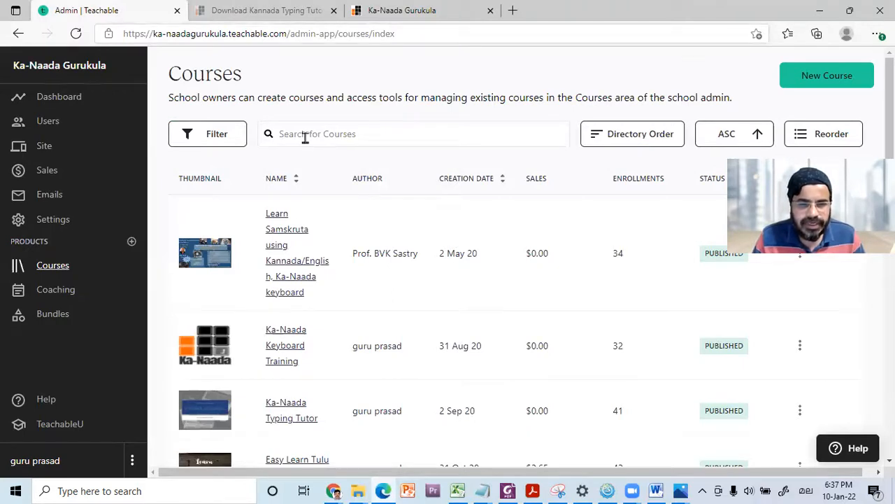
scroll(292, 329, down, 1)
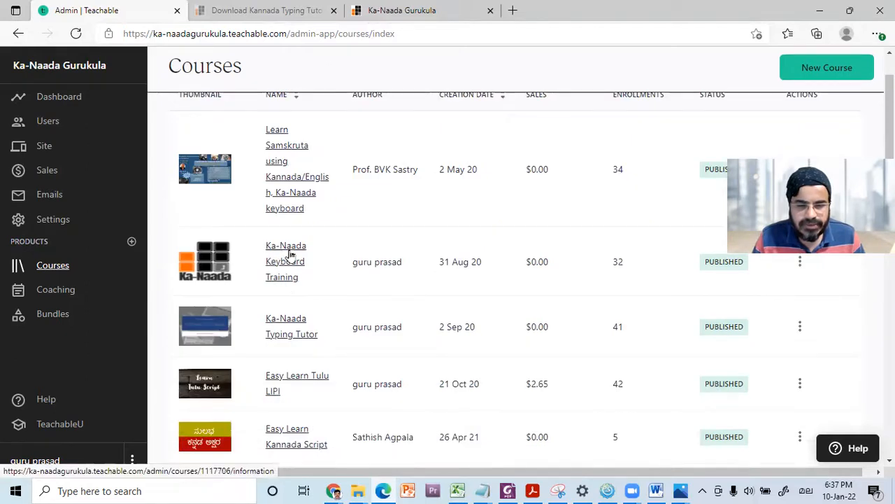
middle_click(329, 240)
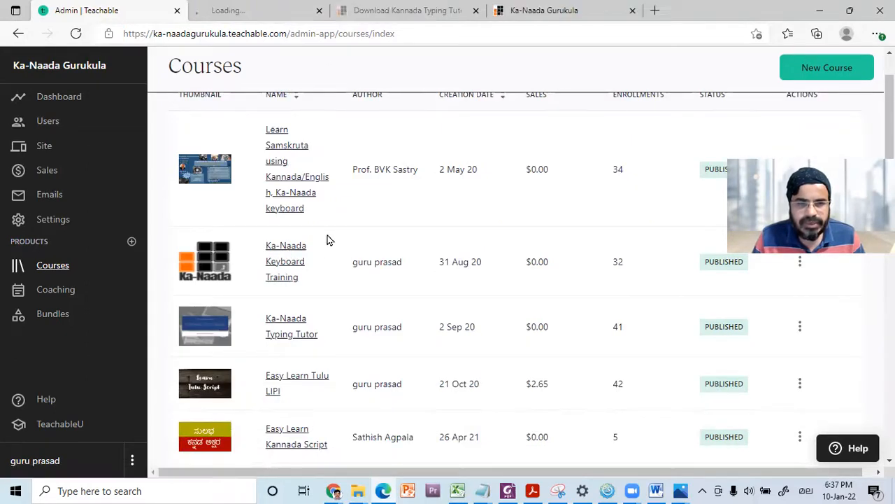
click(241, 10)
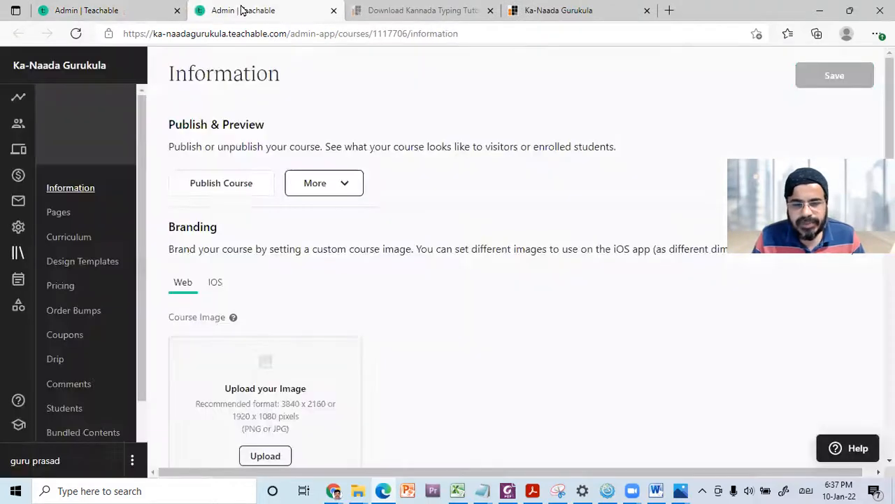
scroll(680, 292, down, 2)
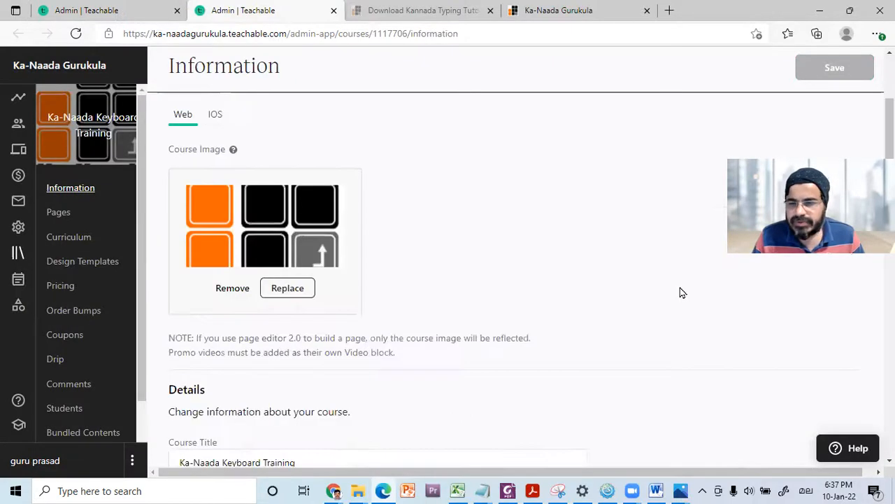
click(76, 240)
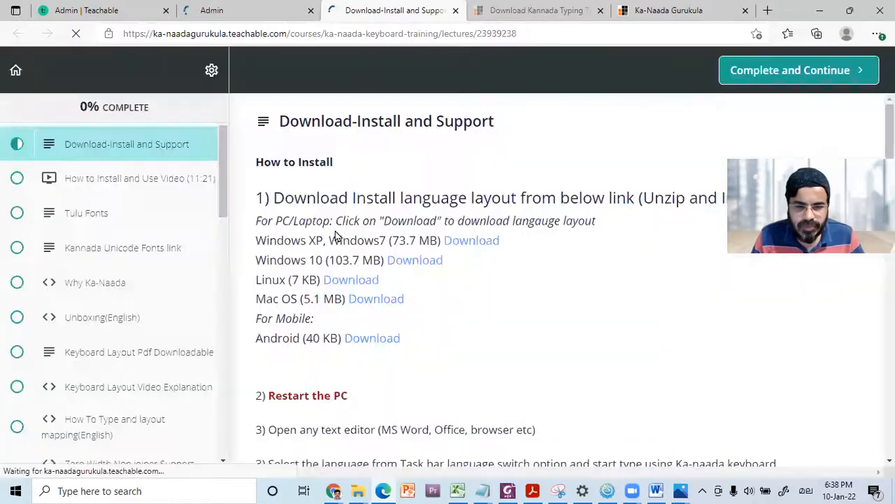
Examine the Download-Install and Support lecture, highlighting the layout downloads for Windows XP/Windows7 and Windows 10
scroll(358, 241, down, 5)
scroll(367, 250, down, 5)
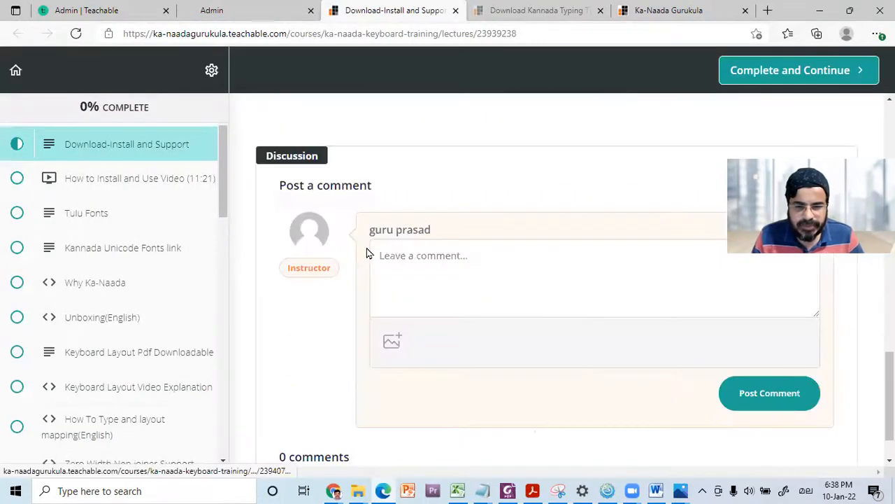
scroll(369, 253, up, 5)
scroll(427, 264, up, 1)
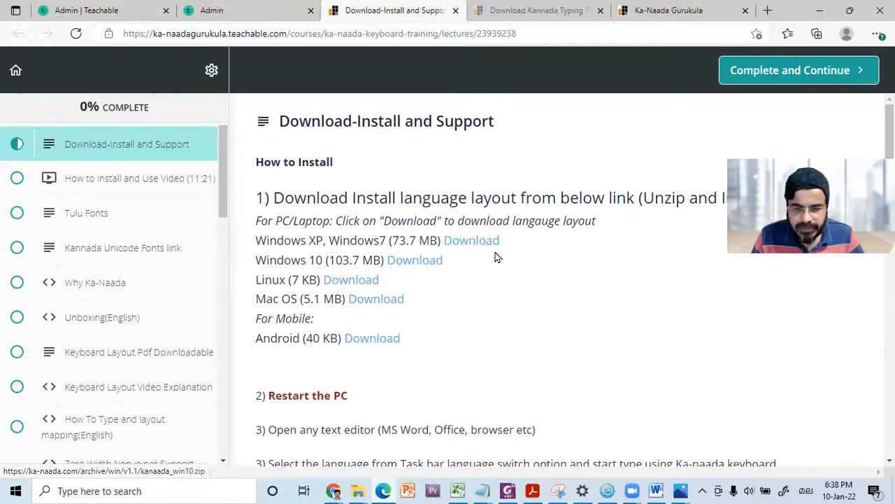
drag(501, 240, 255, 238)
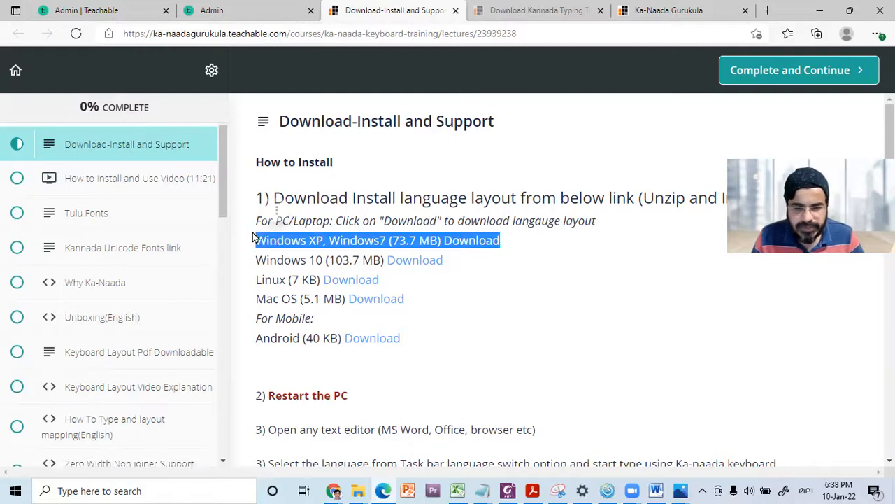
click(546, 286)
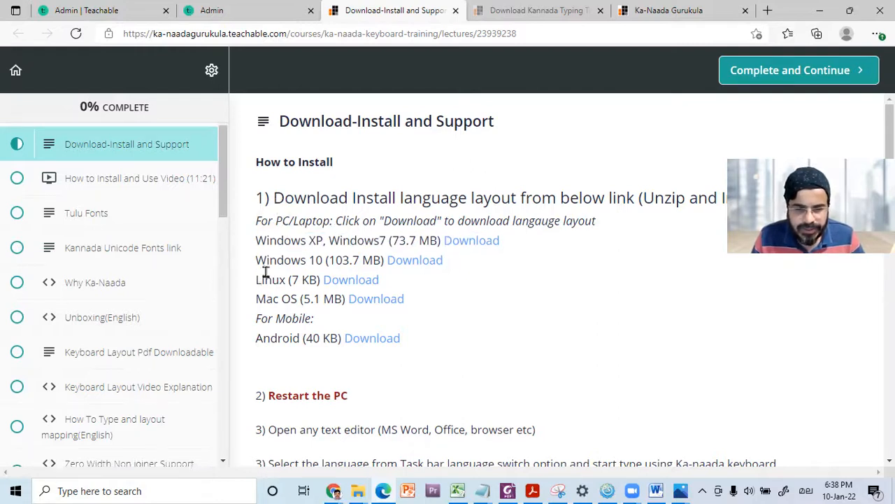
triple_click(448, 261)
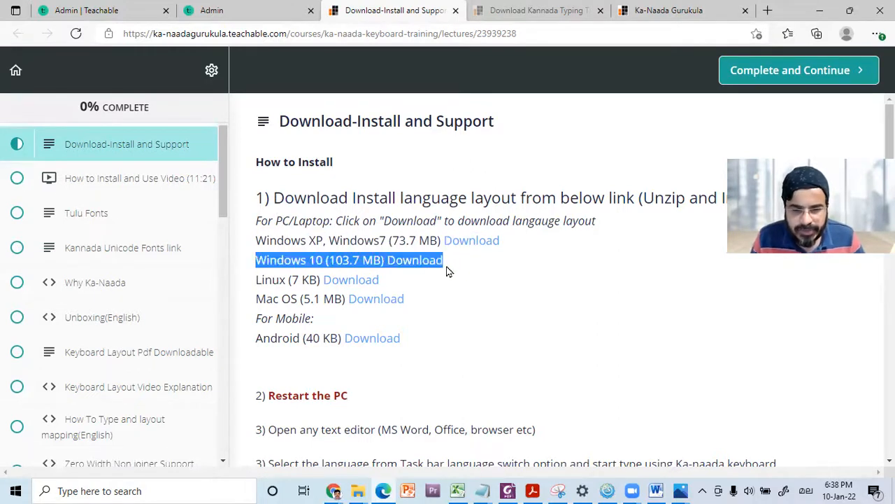
drag(501, 242, 256, 239)
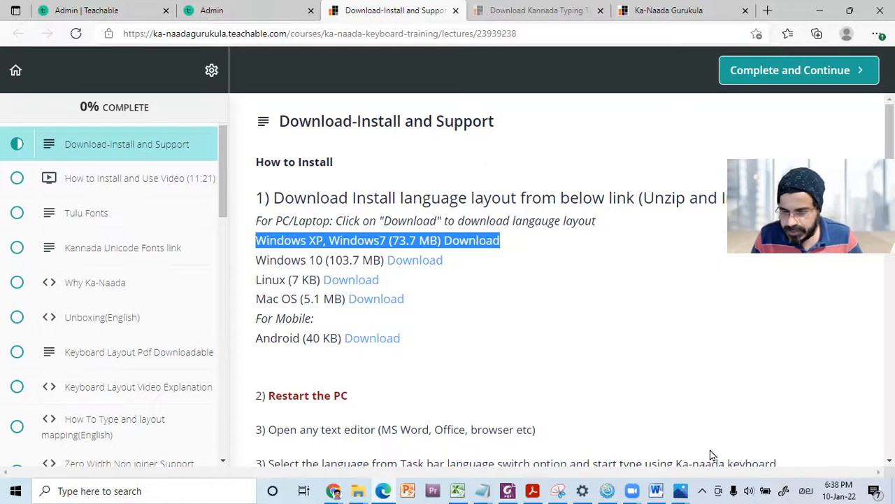
Show the list of installed Ka-Naada input languages and close it without switching language
click(803, 488)
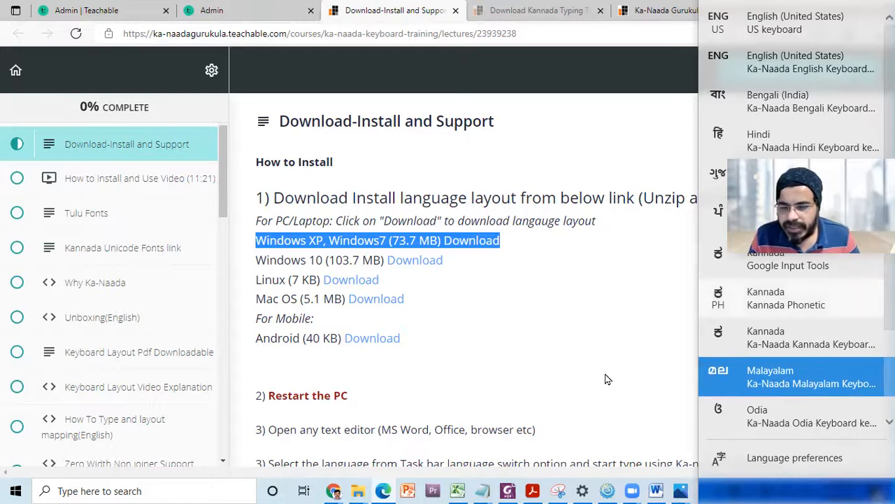
click(615, 346)
click(625, 311)
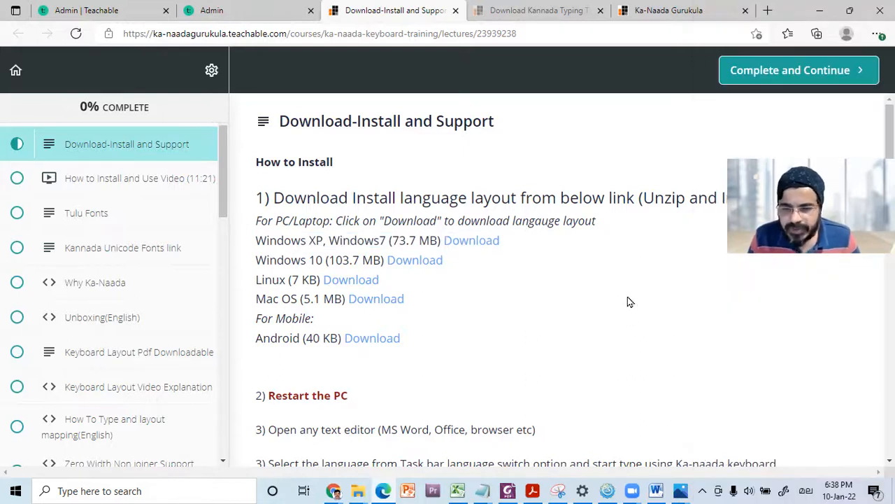
Check the installation instructions, open the Tulu Fonts lecture and highlight the TULUSRI_Ver20.3_22-05-20.ttf download
scroll(301, 329, down, 2)
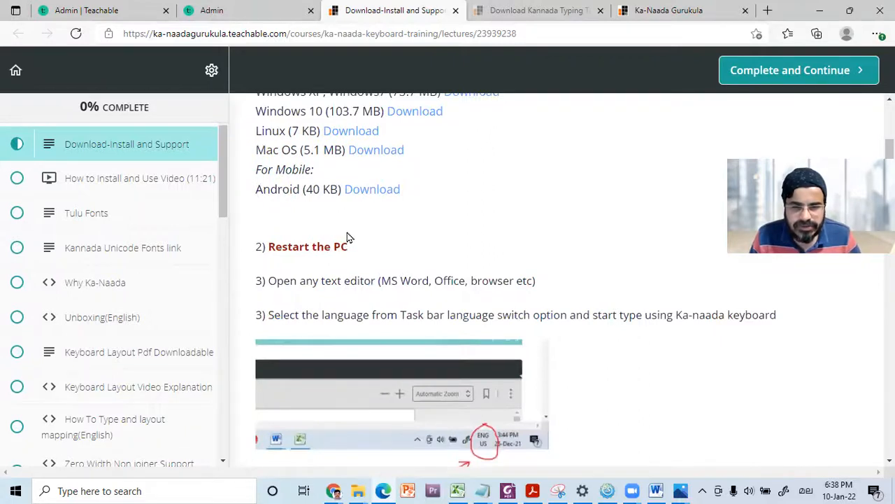
scroll(354, 242, up, 1)
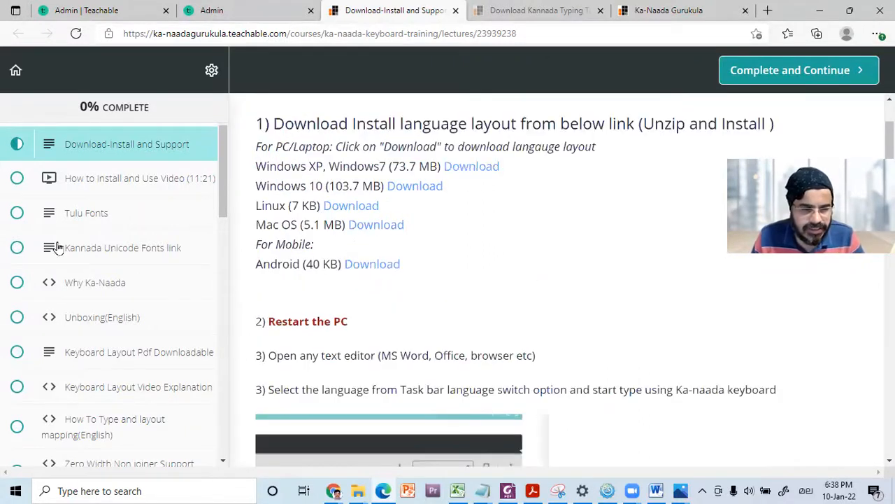
click(86, 214)
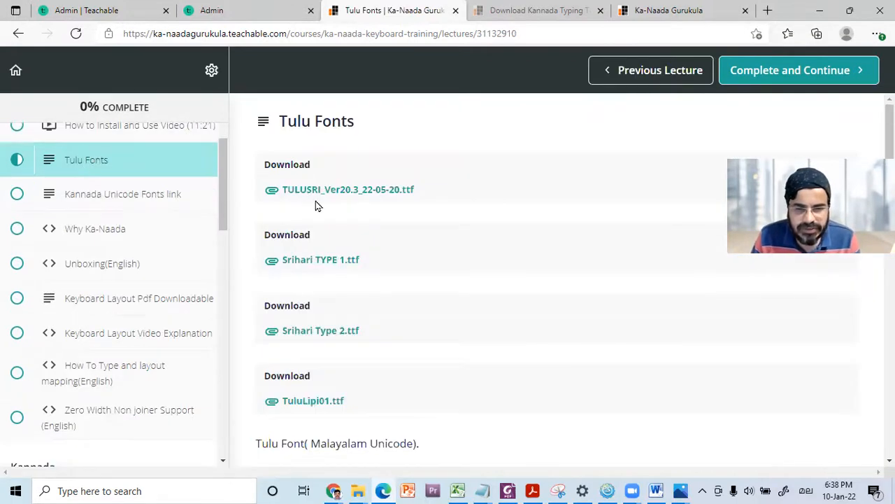
drag(428, 191, 266, 184)
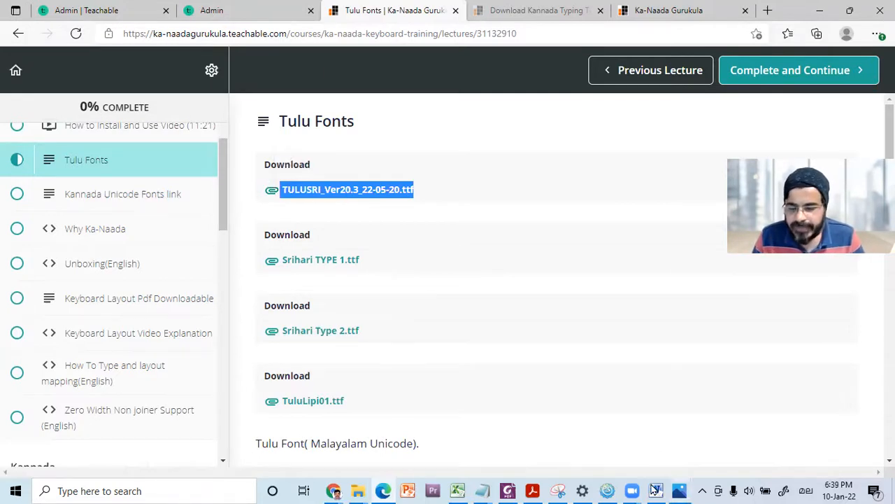
Switch to the Word document and look through its font list for the installed Tulu fonts
key(alt+Tab)
click(140, 46)
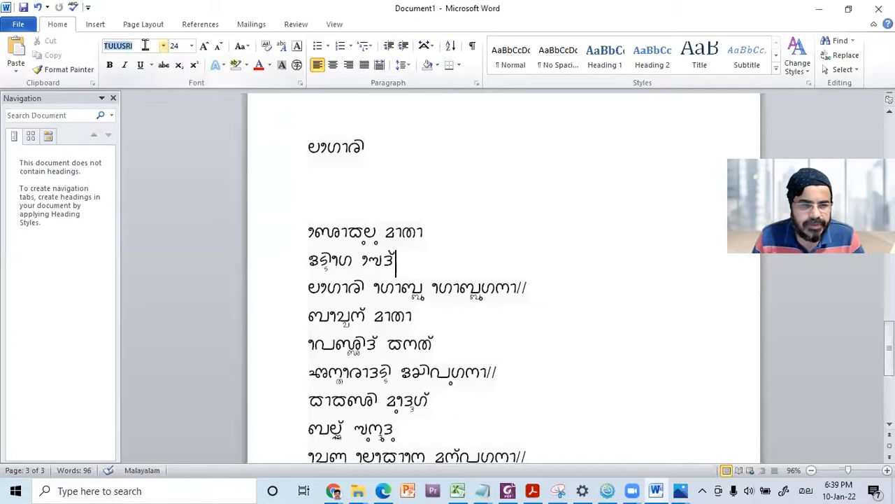
click(163, 47)
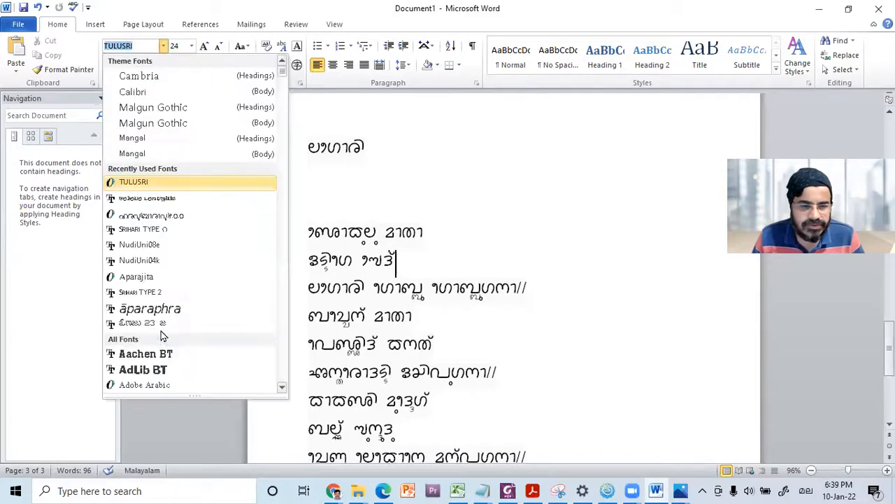
scroll(165, 280, down, 5)
drag(283, 86, 260, 93)
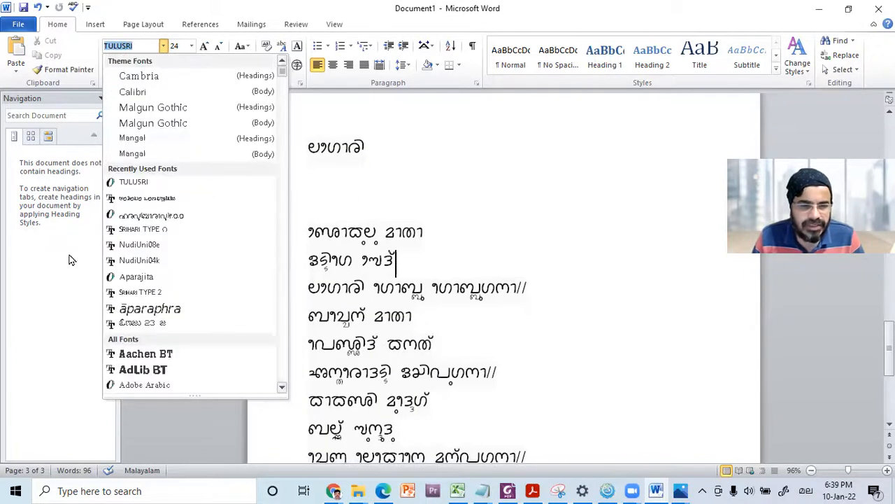
Close the font list and enter sample Tulu characters on the blank line above the poem, using the Malayalam input language
click(296, 214)
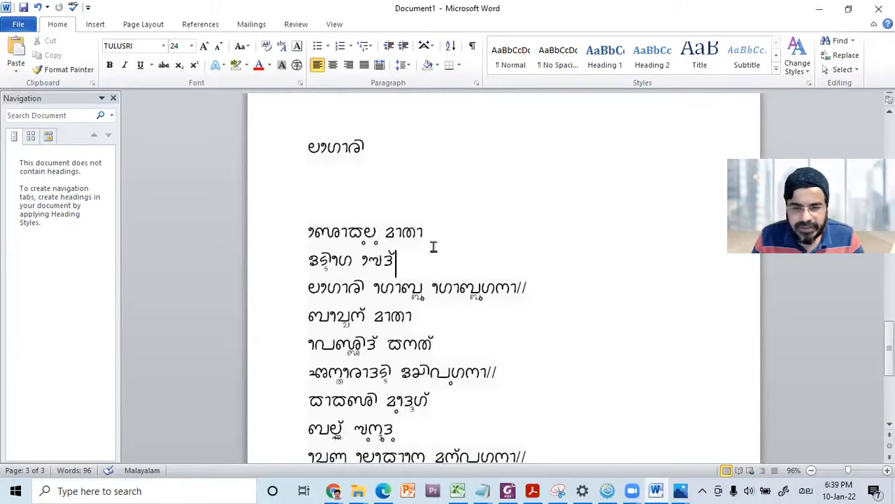
click(323, 198)
key(alt+shift)
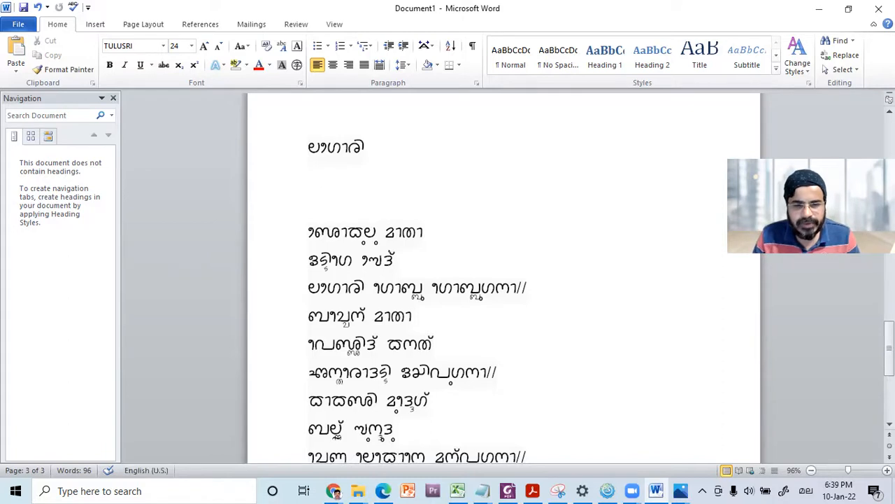
key(alt+shift)
text(ഷഞ്ഞൂൗ)
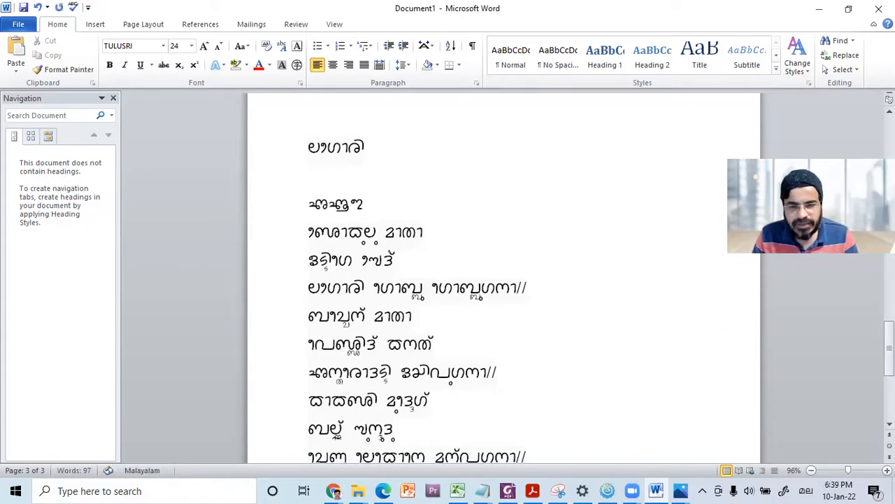
text(മു)
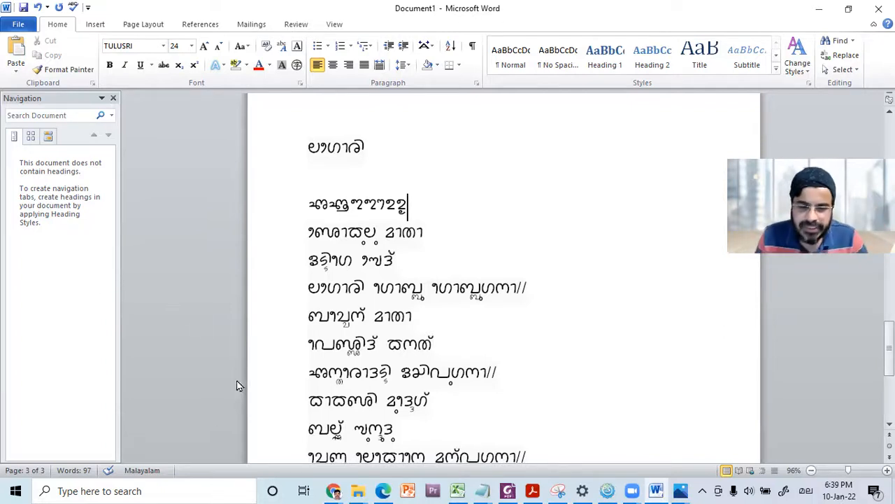
Look over the rest of the Tulu poem, then switch to Photos to view the Fingering_Tulu_Keyboard.png letter-combination chart
scroll(279, 376, down, 3)
scroll(308, 383, up, 1)
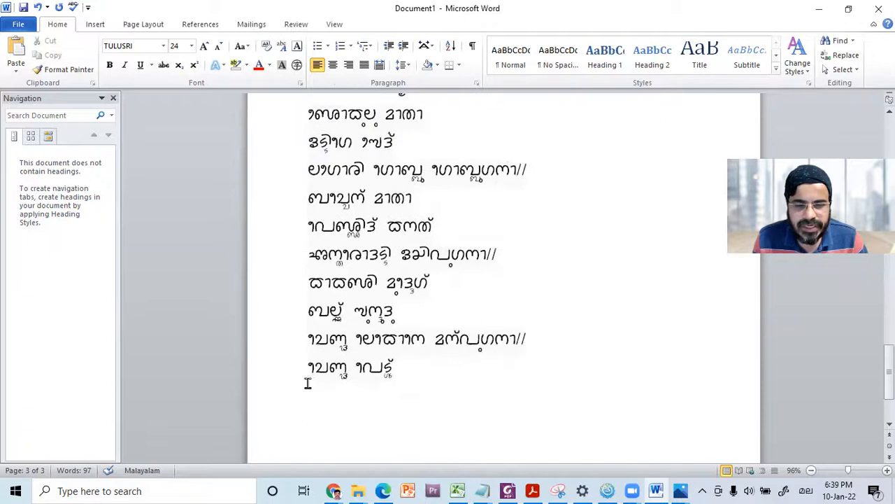
scroll(308, 383, up, 2)
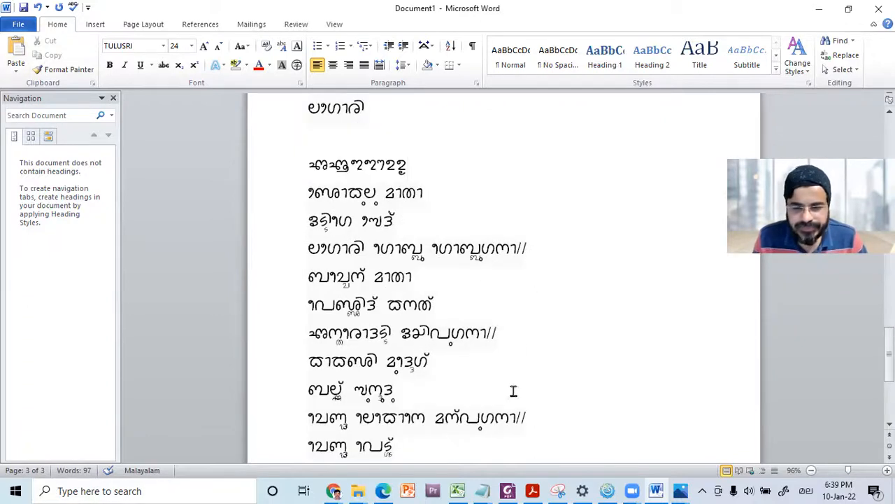
scroll(556, 371, down, 5)
scroll(555, 371, down, 1)
scroll(554, 370, up, 3)
scroll(553, 370, down, 1)
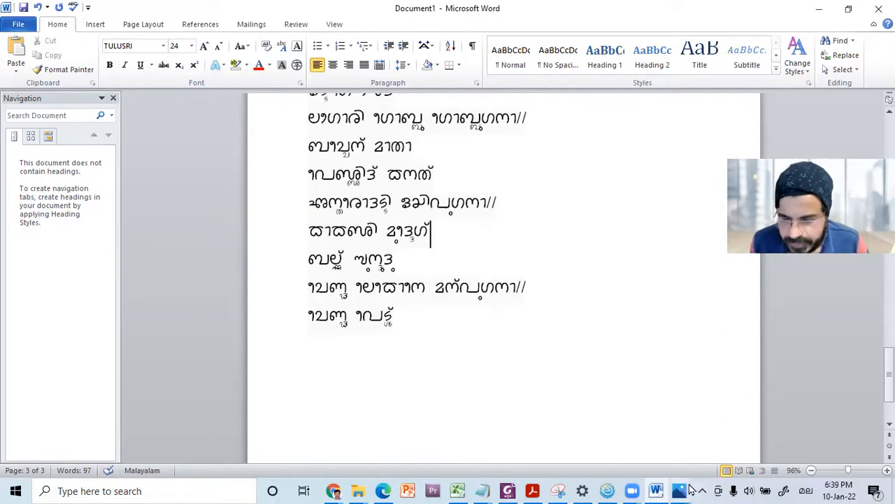
mouse_move(682, 491)
click(754, 418)
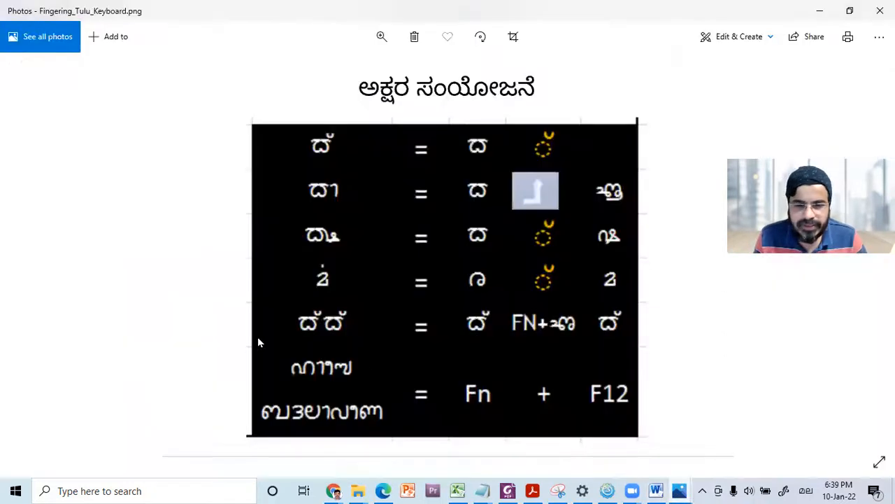
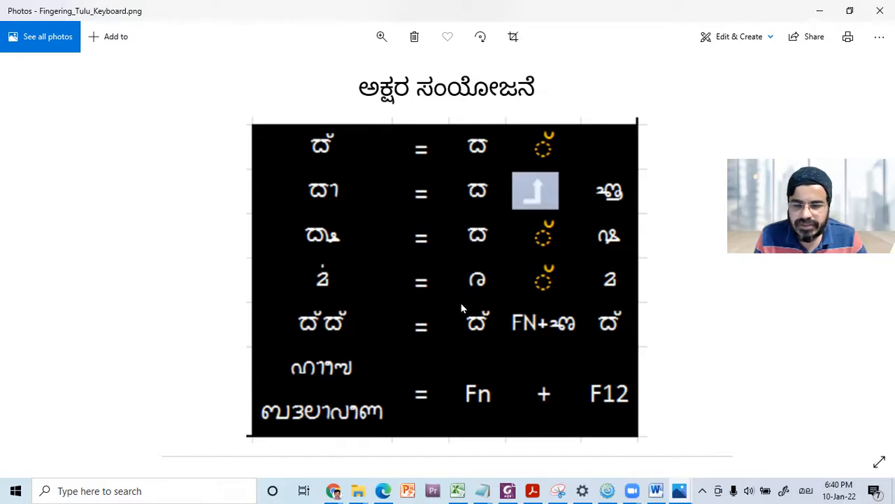
click(332, 491)
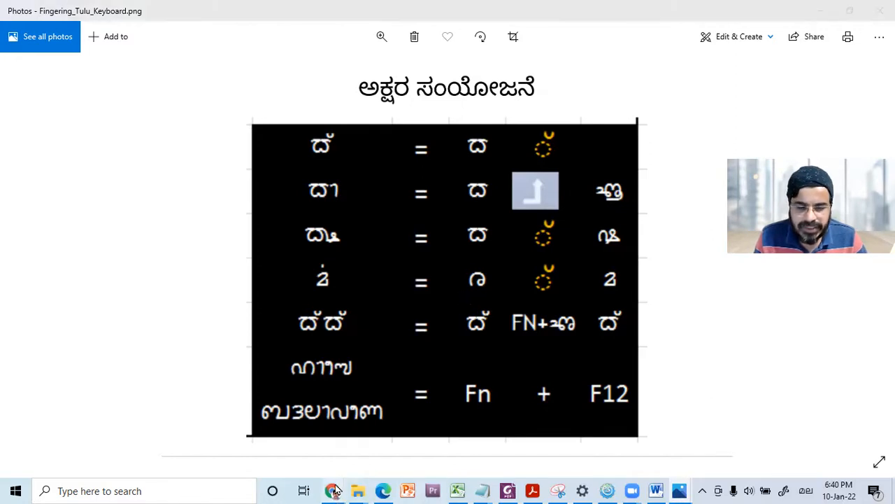
click(532, 490)
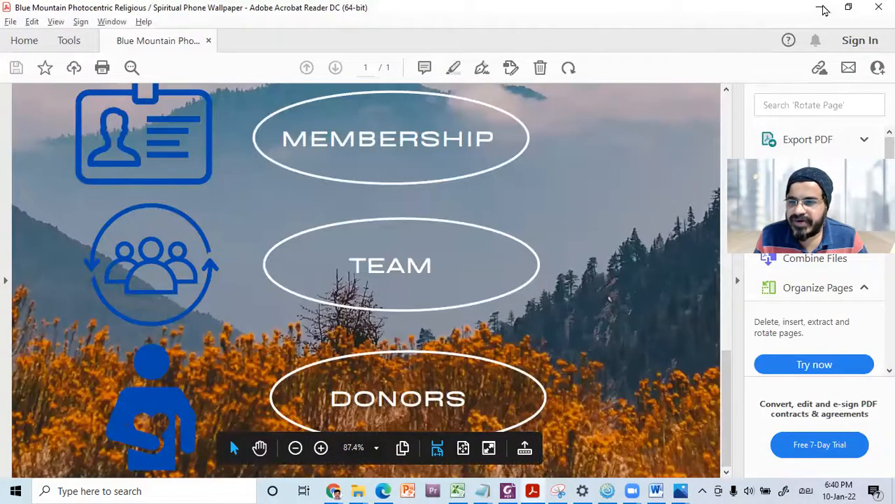
click(820, 9)
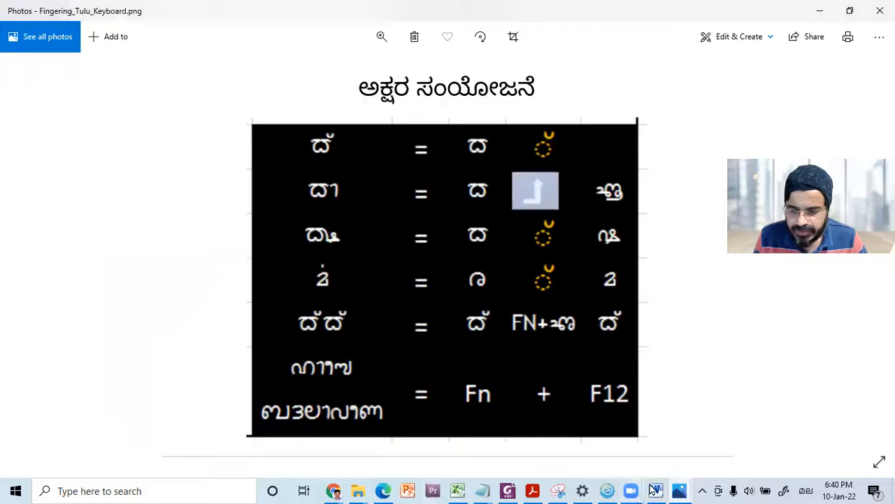
Switch to the Word document and look over the Tulu text on the preceding pages
click(654, 489)
click(431, 347)
scroll(434, 343, up, 6)
scroll(373, 202, up, 8)
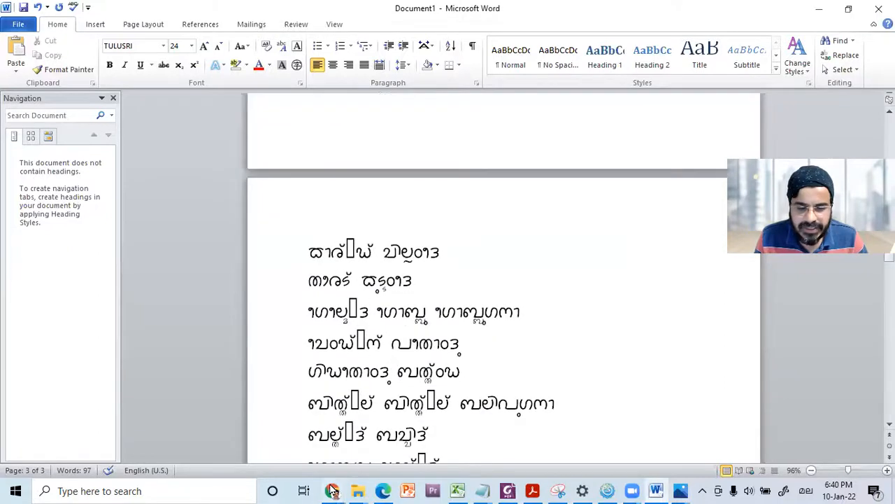
Switch to Chrome and show the Malayalam-script poem in the jOkule padokulu Consolitated_v0.1 Google Docs document
mouse_move(333, 490)
click(137, 396)
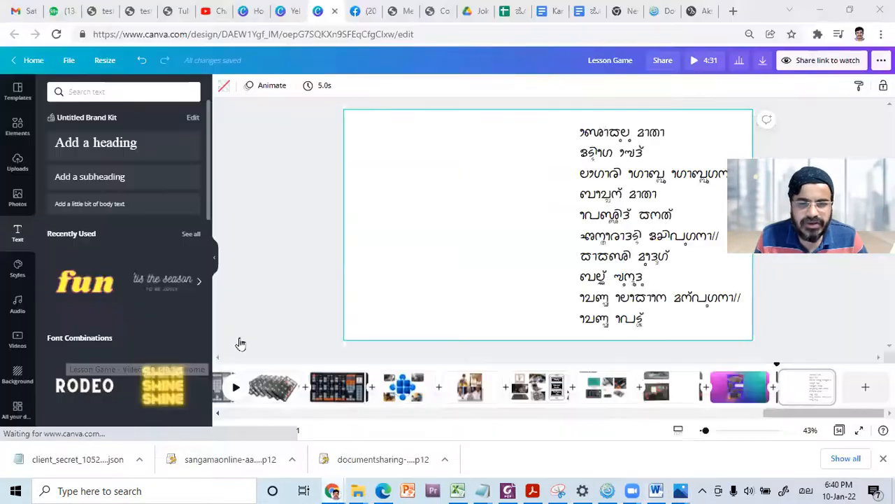
key(Page_Up)
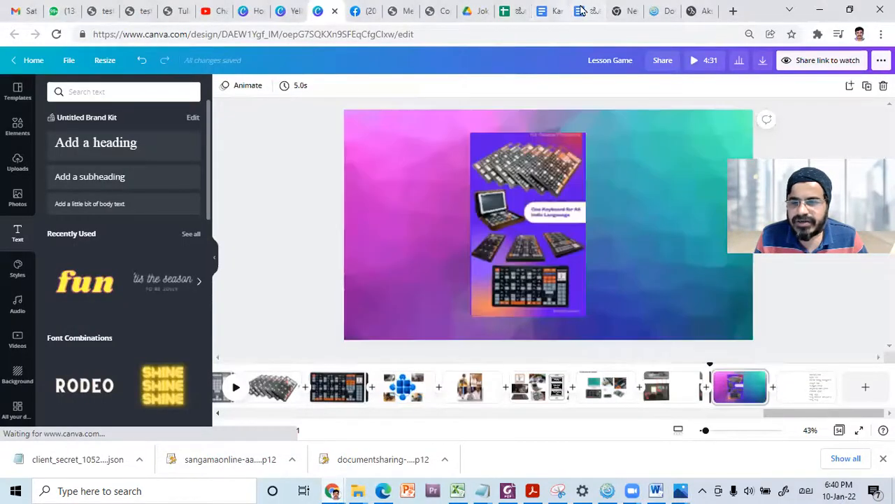
click(581, 10)
scroll(345, 387, up, 6)
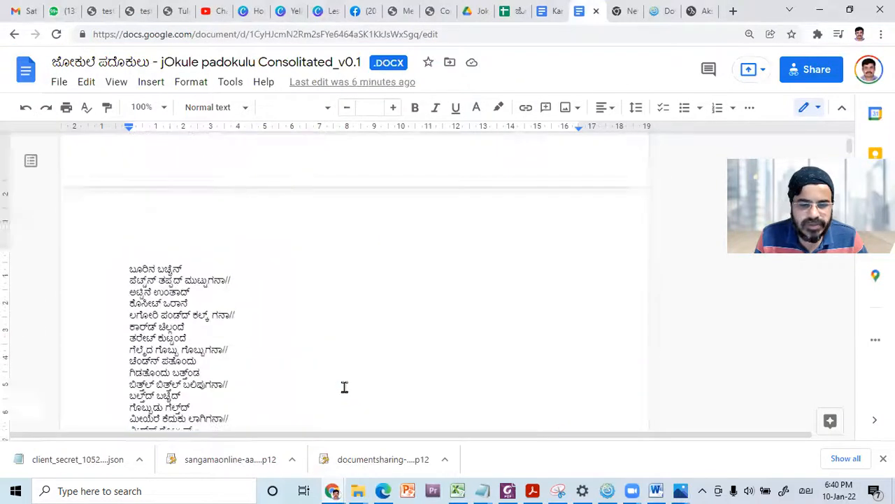
scroll(345, 387, down, 5)
click(342, 326)
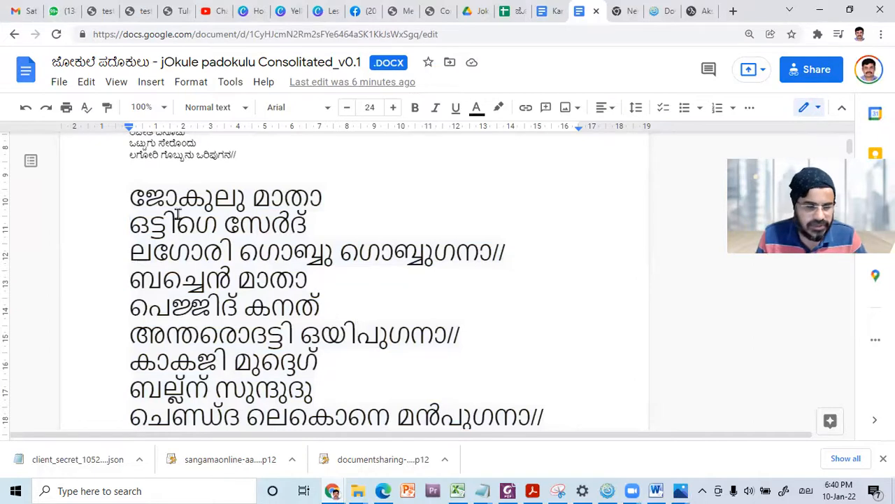
Highlight the Malayalam-script poem from its first line through the visible lines, then clear the selection
drag(127, 195, 564, 424)
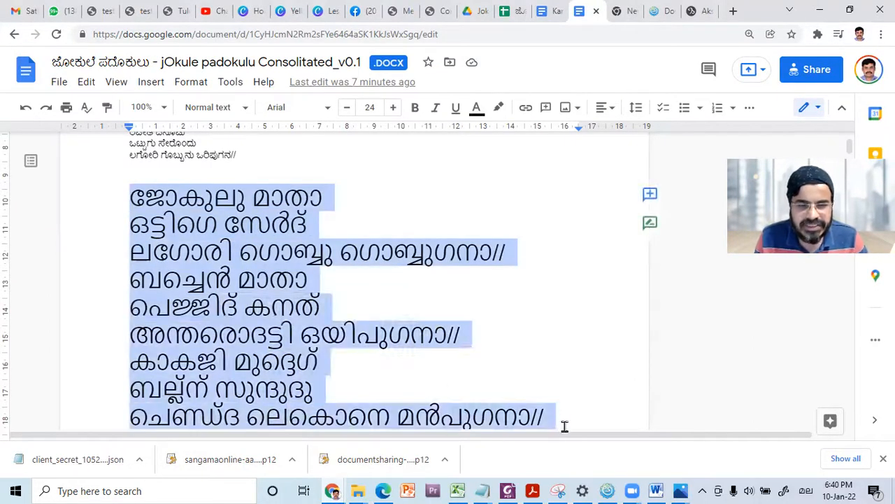
click(578, 340)
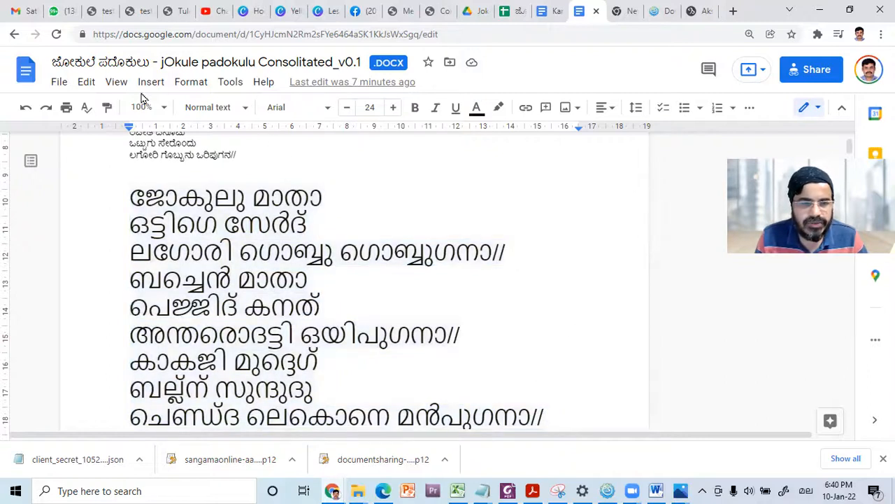
drag(129, 197, 552, 414)
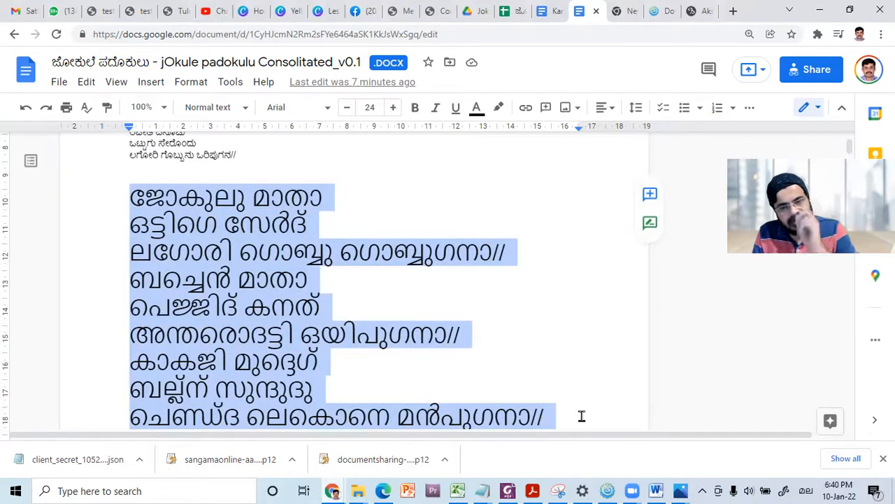
click(298, 342)
Look through the songs below the poem, then return and highlight the poem's opening Malayalam lines
scroll(301, 342, down, 6)
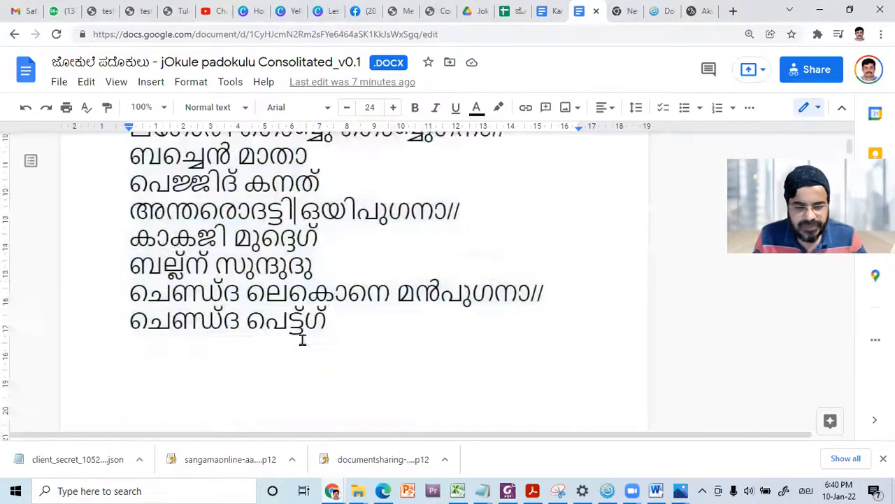
scroll(307, 343, up, 1)
scroll(306, 343, down, 3)
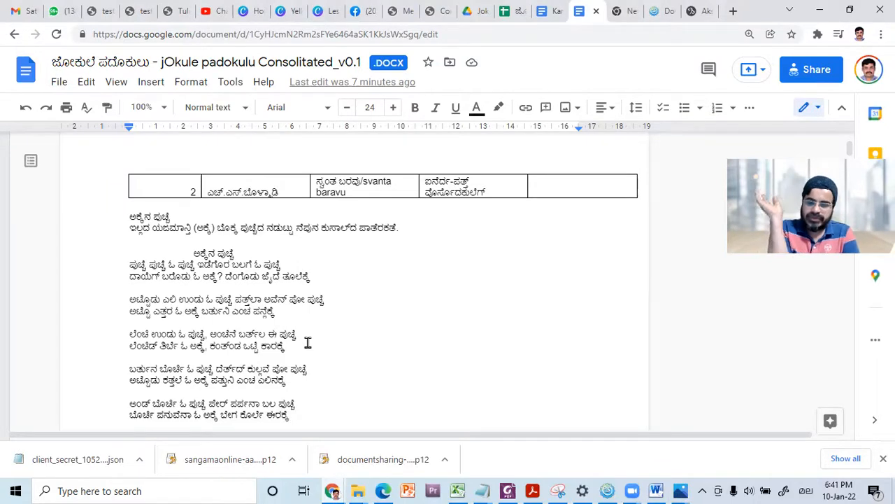
scroll(282, 352, up, 10)
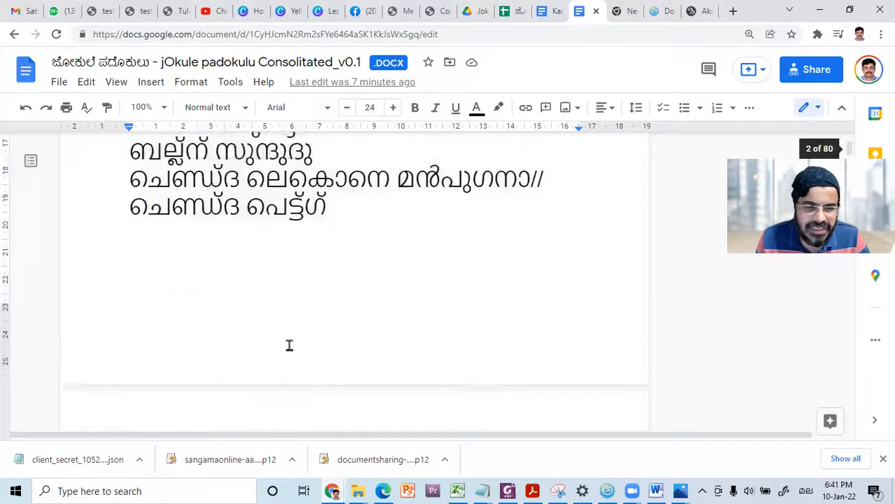
drag(130, 286, 362, 420)
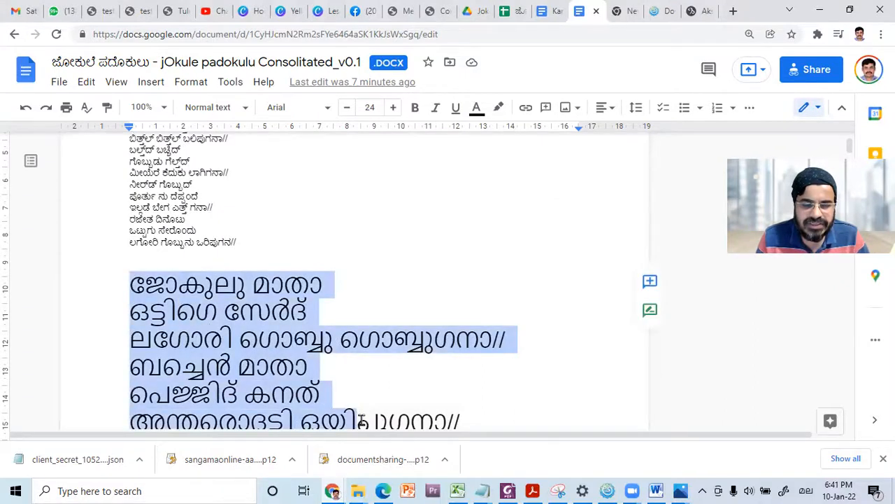
Switch to the Aksharamukha converter and highlight the Malayalam output of the Kannada poem, then clear the selection
click(700, 12)
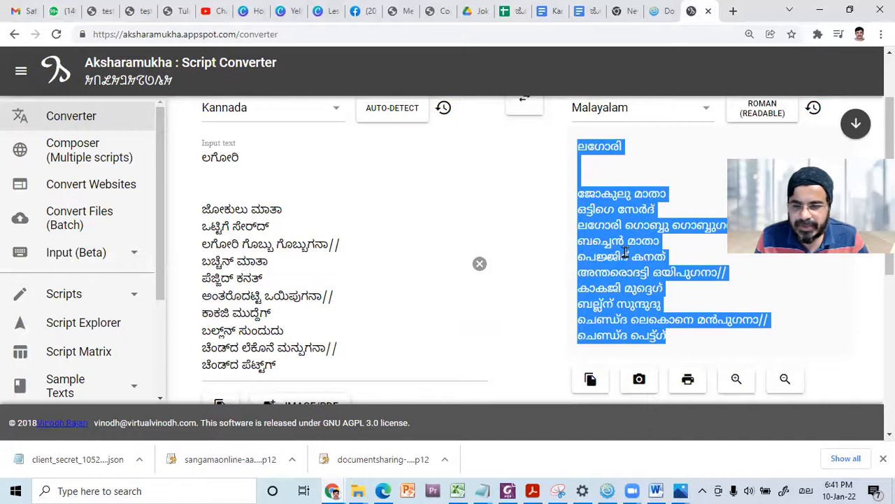
click(649, 318)
drag(693, 341, 532, 186)
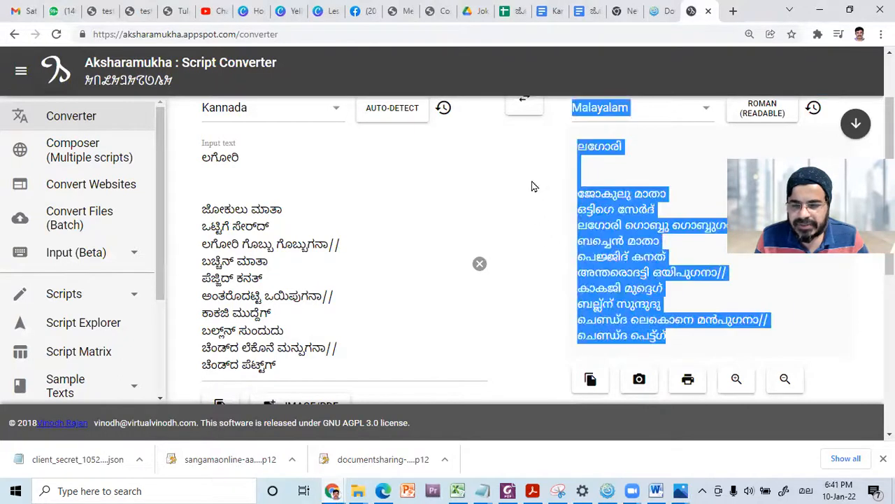
click(617, 222)
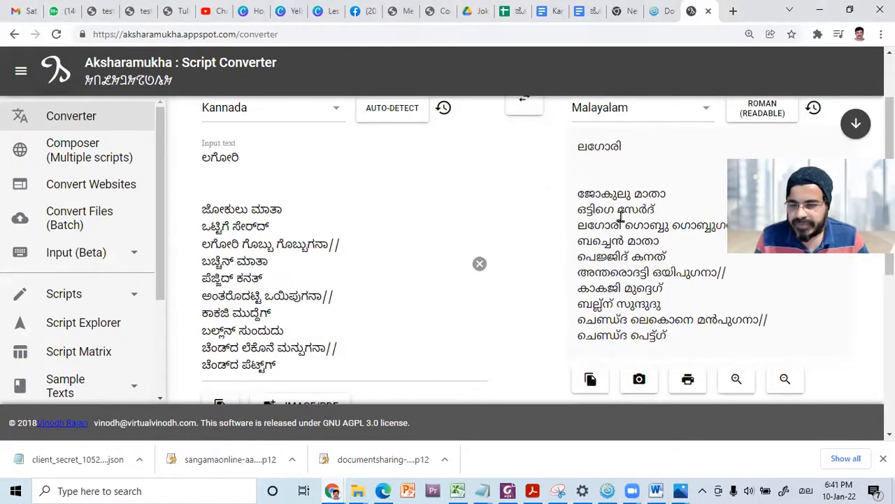
Look through the available output scripts and convert the Kannada poem from Malayalam output to Nandinagari
click(702, 194)
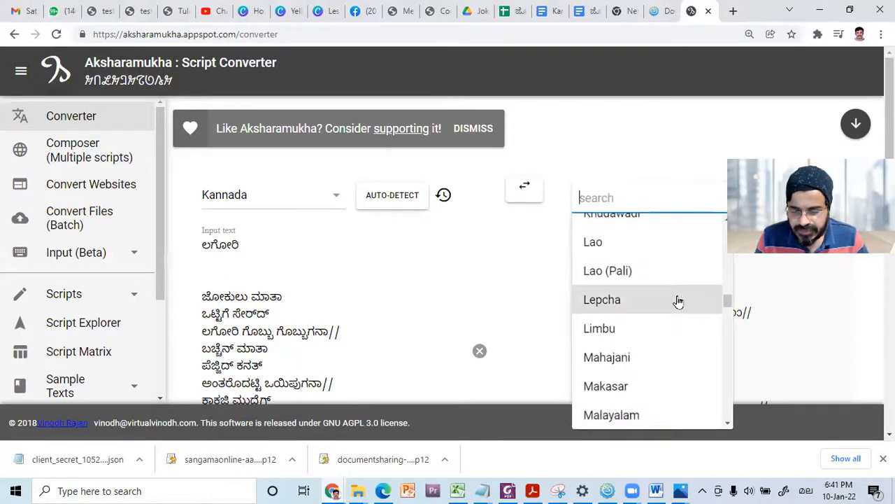
scroll(676, 300, down, 2)
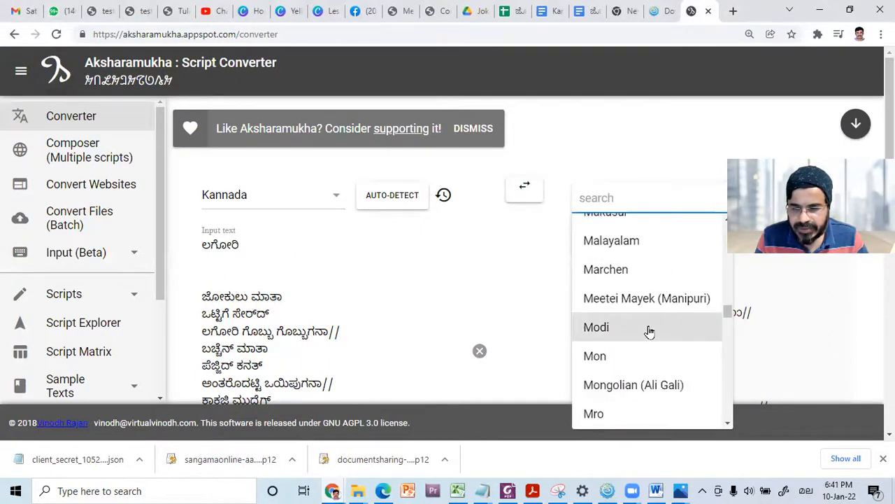
scroll(650, 332, down, 4)
scroll(649, 332, up, 4)
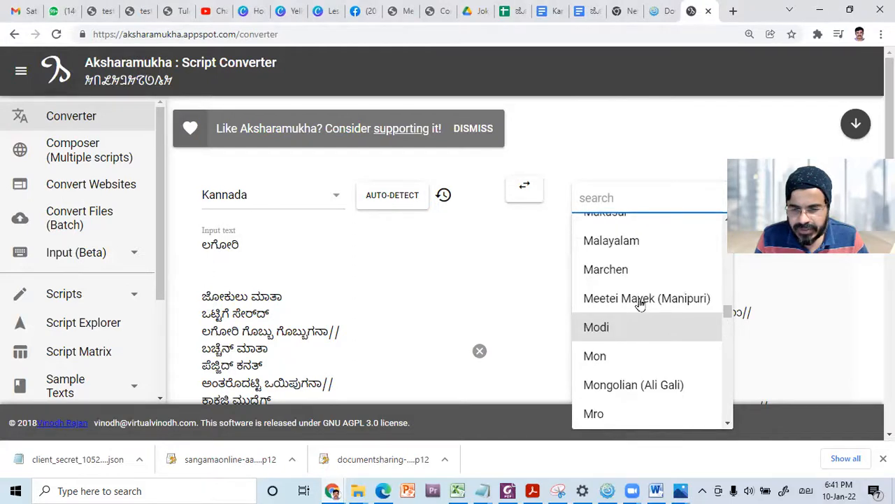
scroll(640, 303, up, 1)
scroll(642, 301, up, 3)
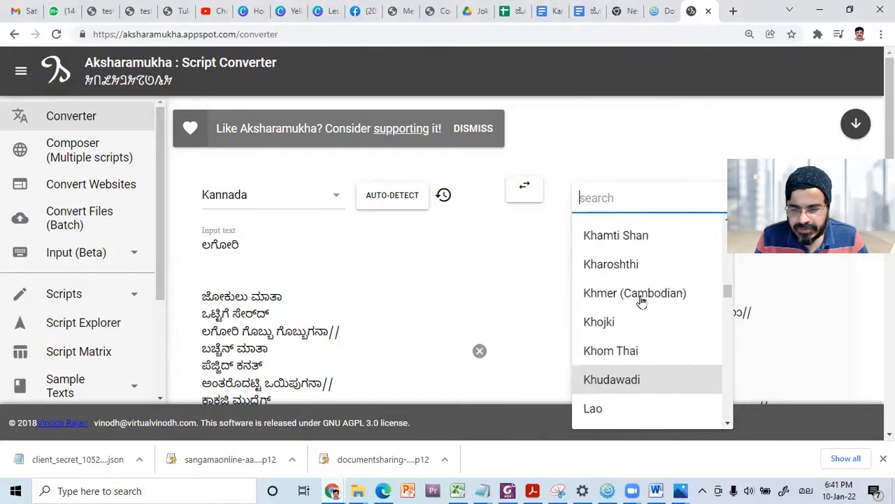
scroll(641, 301, up, 3)
scroll(643, 300, up, 6)
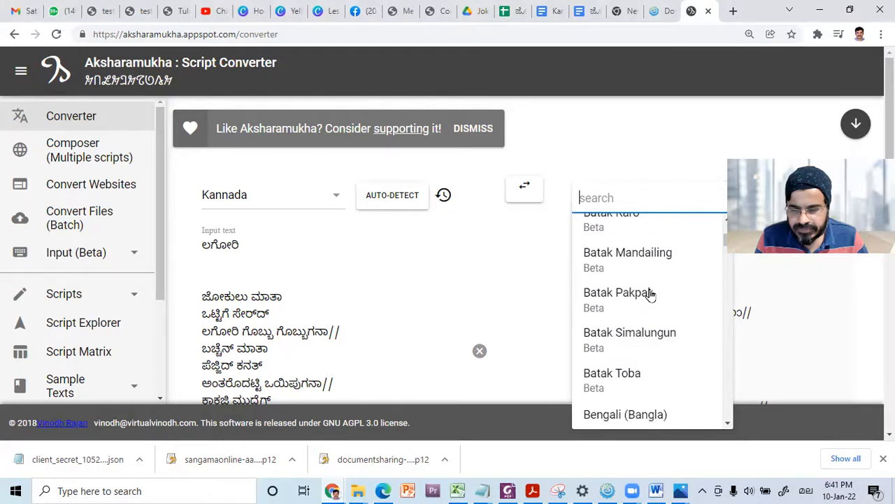
scroll(651, 296, down, 1)
scroll(651, 296, down, 1)
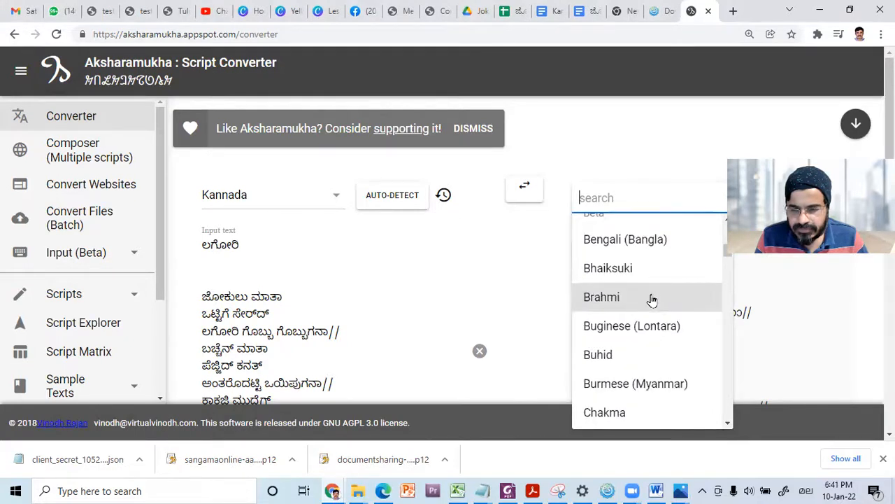
scroll(651, 299, down, 1)
scroll(652, 299, down, 1)
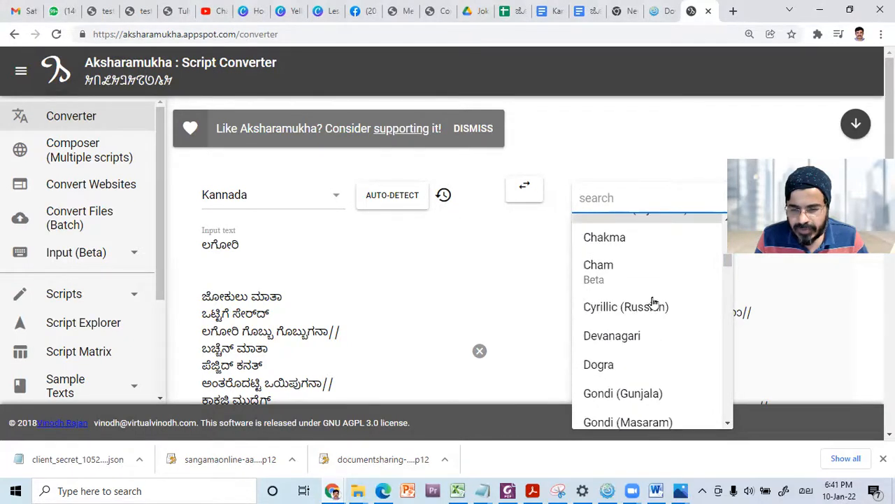
scroll(652, 300, down, 4)
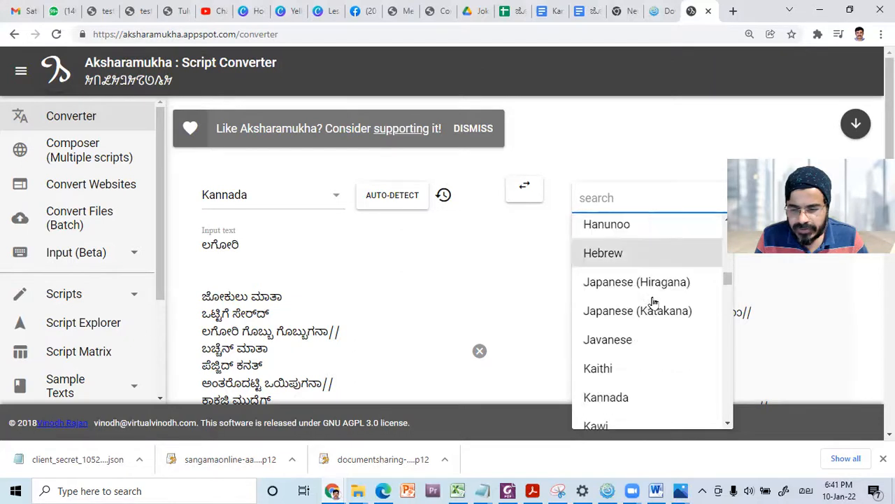
scroll(653, 301, down, 1)
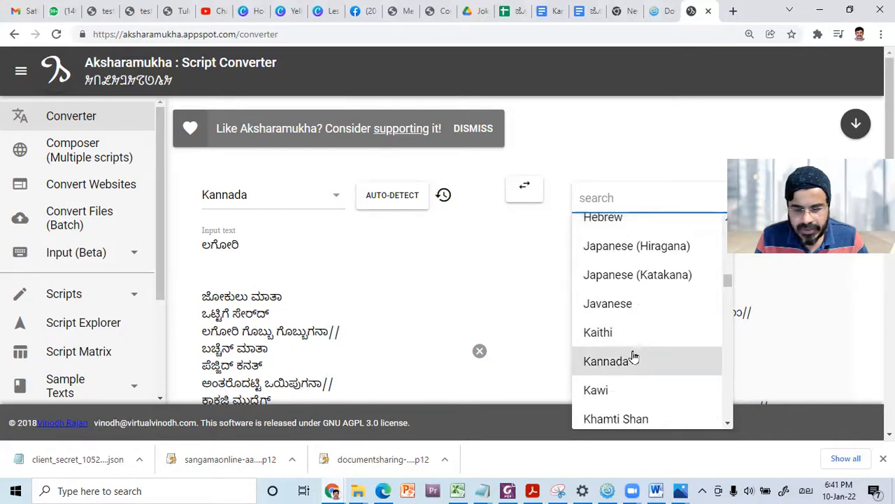
scroll(635, 357, down, 3)
scroll(638, 357, down, 3)
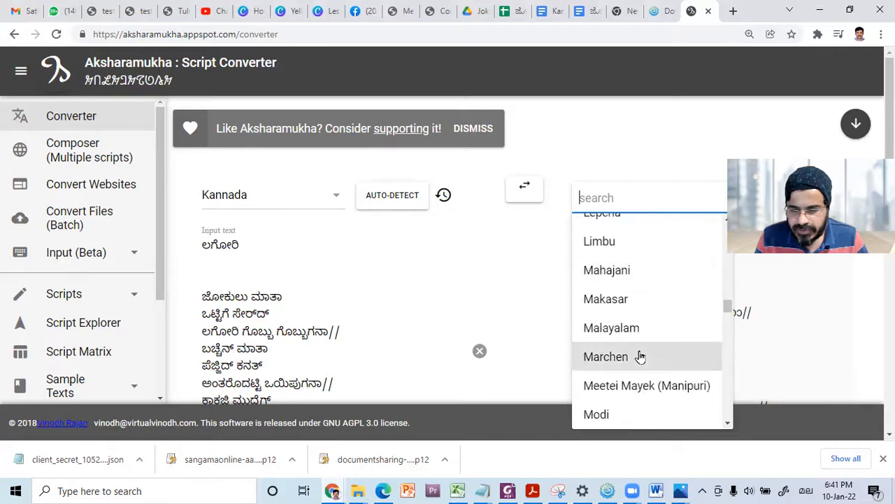
scroll(633, 318, down, 3)
scroll(638, 323, down, 3)
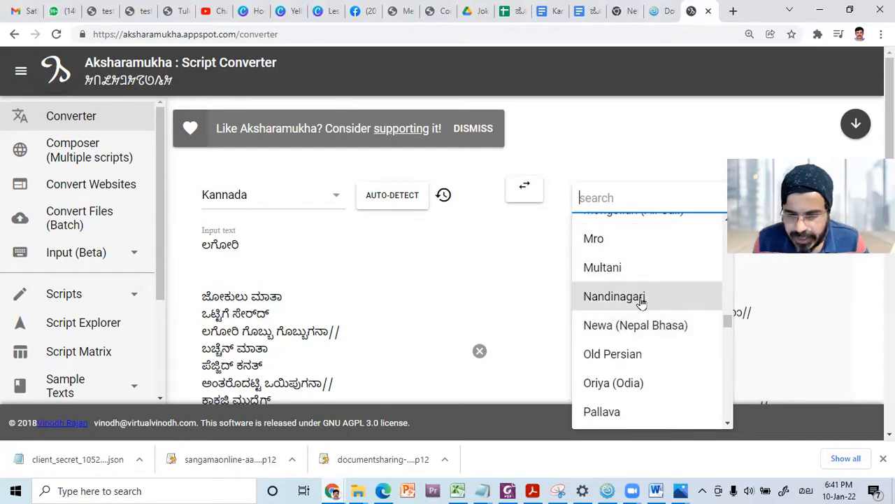
click(637, 301)
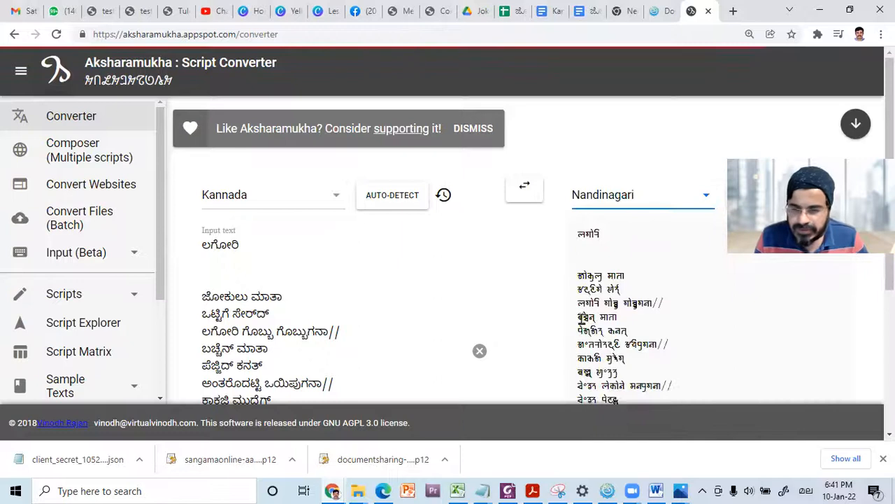
Highlight the poem's Nandinagari output and then its Kannada source lines, clearing each selection
triple_click(621, 342)
scroll(680, 344, down, 3)
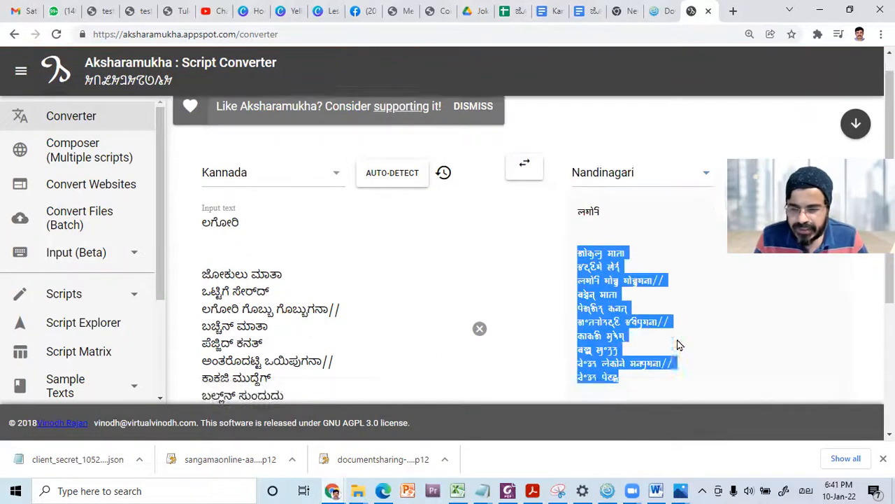
scroll(446, 252, up, 3)
click(510, 310)
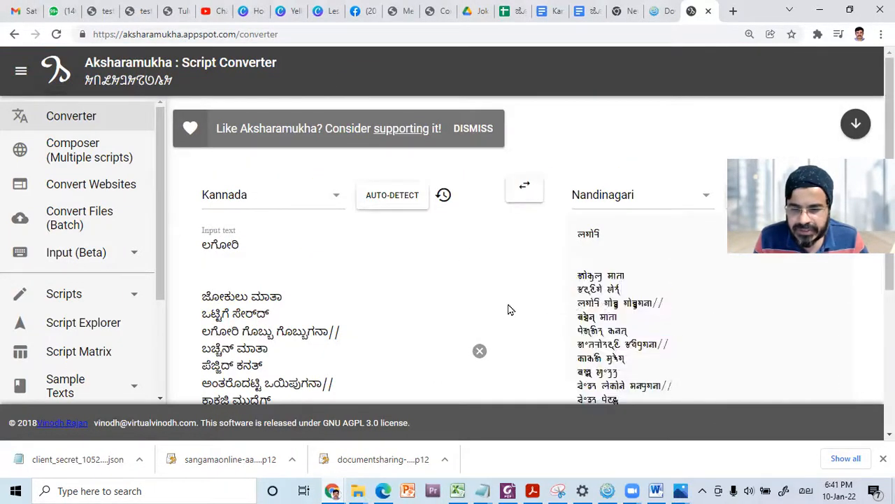
drag(223, 296, 308, 384)
click(378, 343)
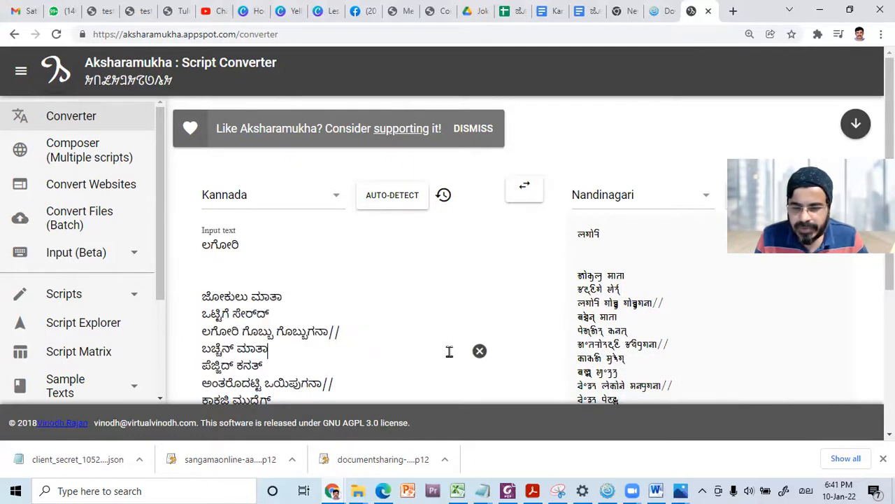